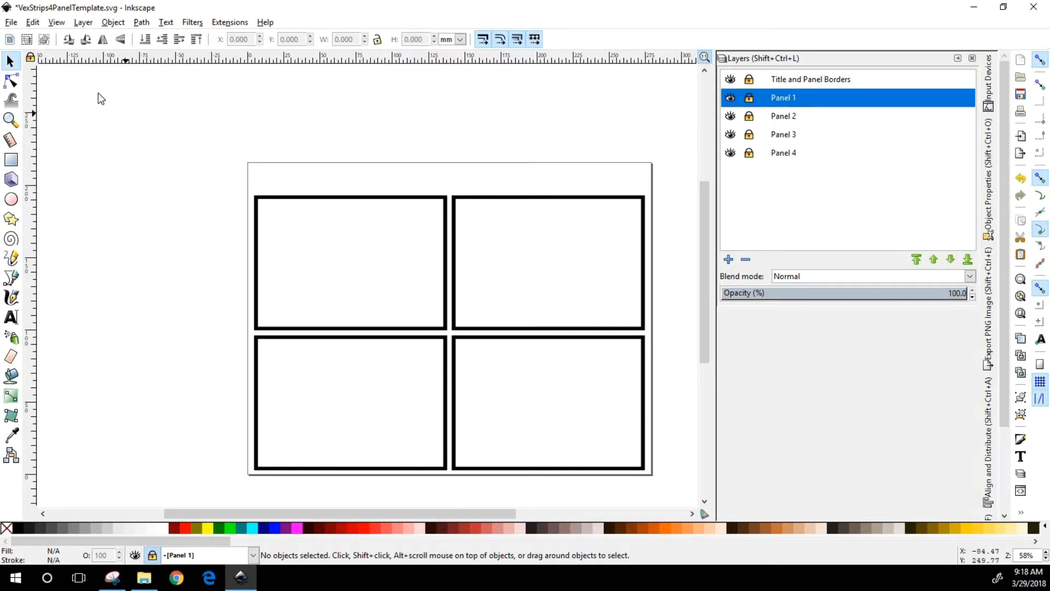
Open the file RexInMirror.svg from the Tutorial Assets folder.
left_click(12, 23)
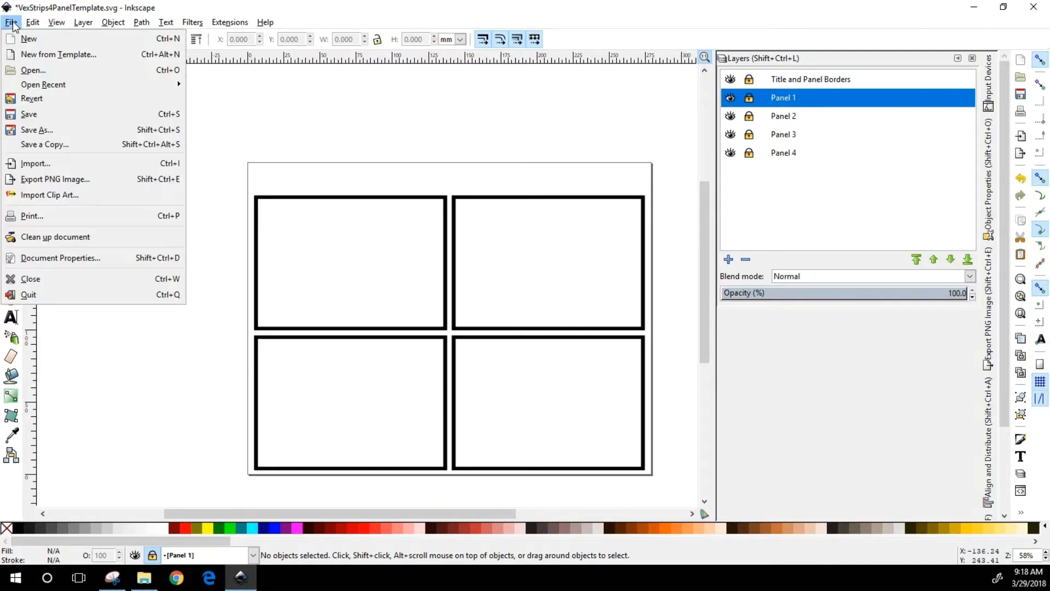
mouse_move(25, 88)
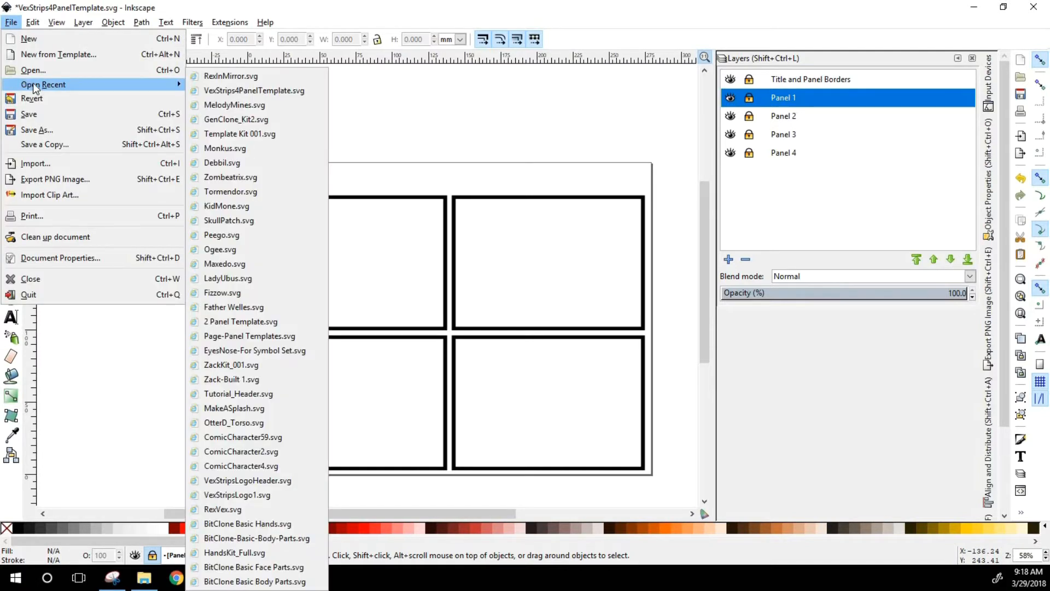
left_click(85, 69)
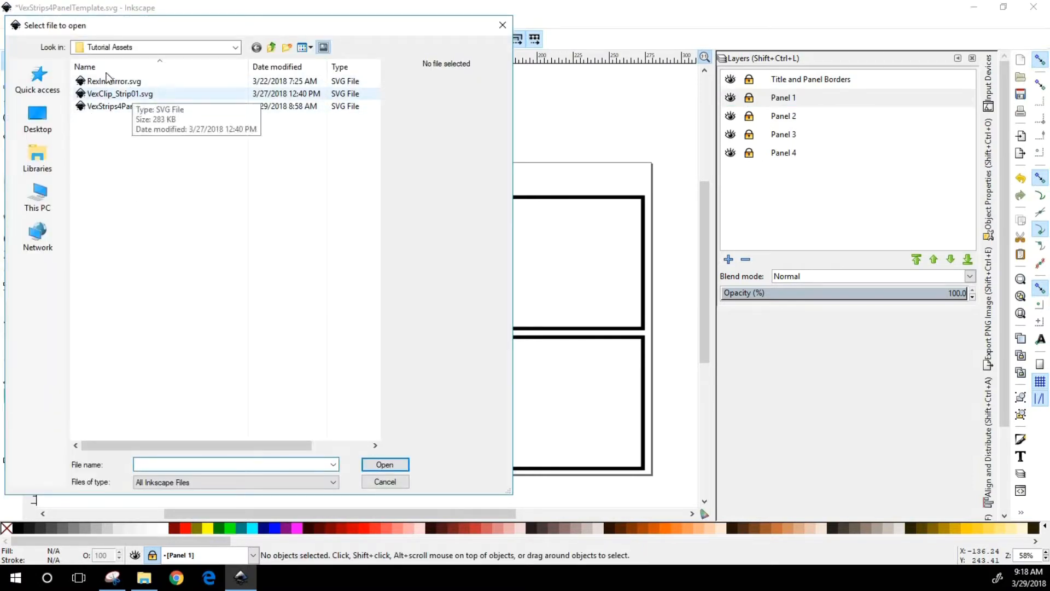
double_click(88, 81)
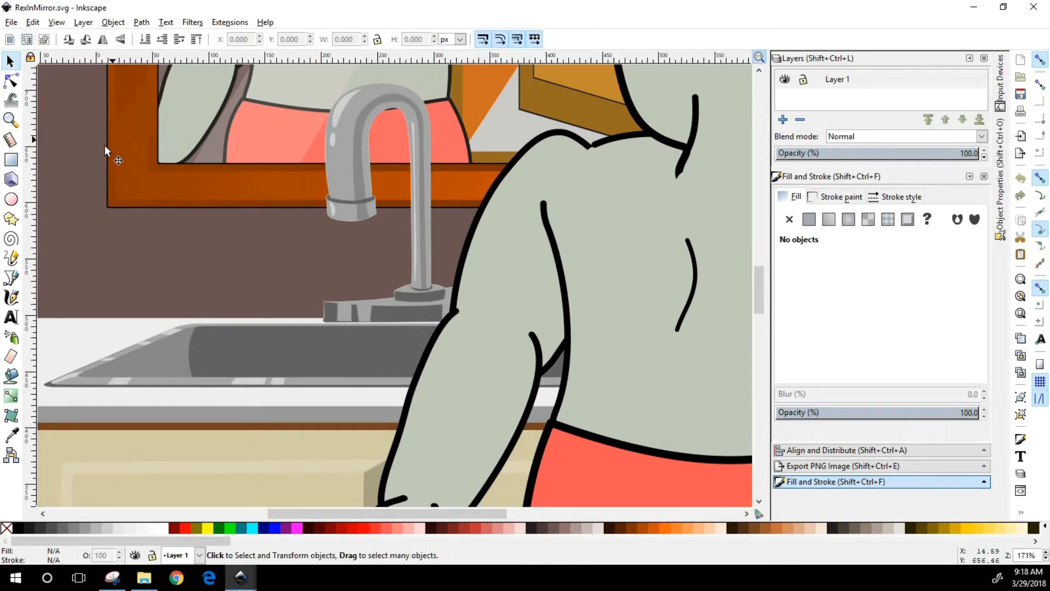
Move the small loose mouth group farther away from the bathroom scene and deselect it.
key("5")
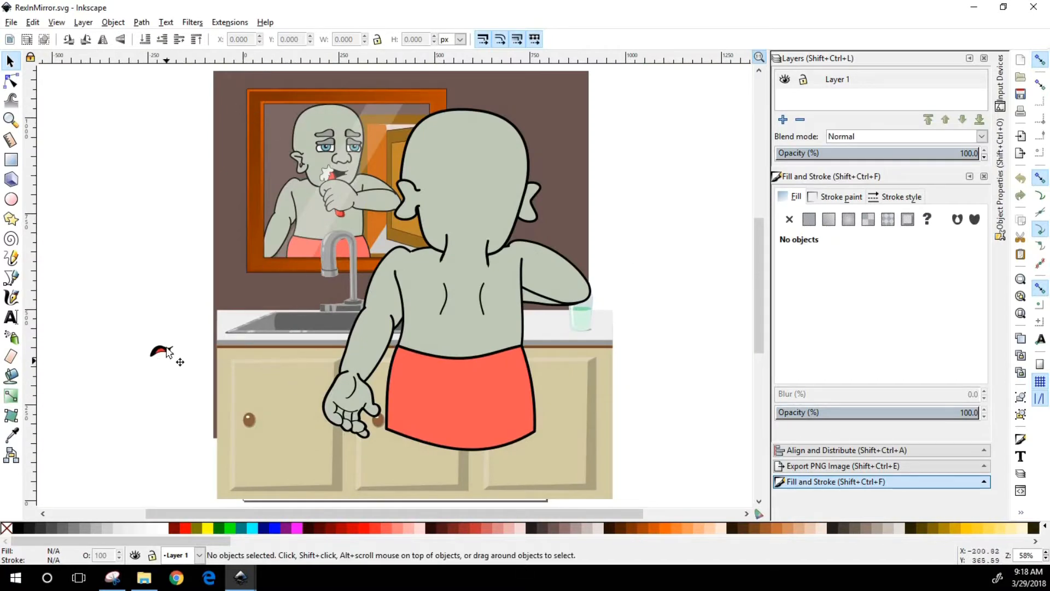
left_click_drag(164, 352, 128, 326)
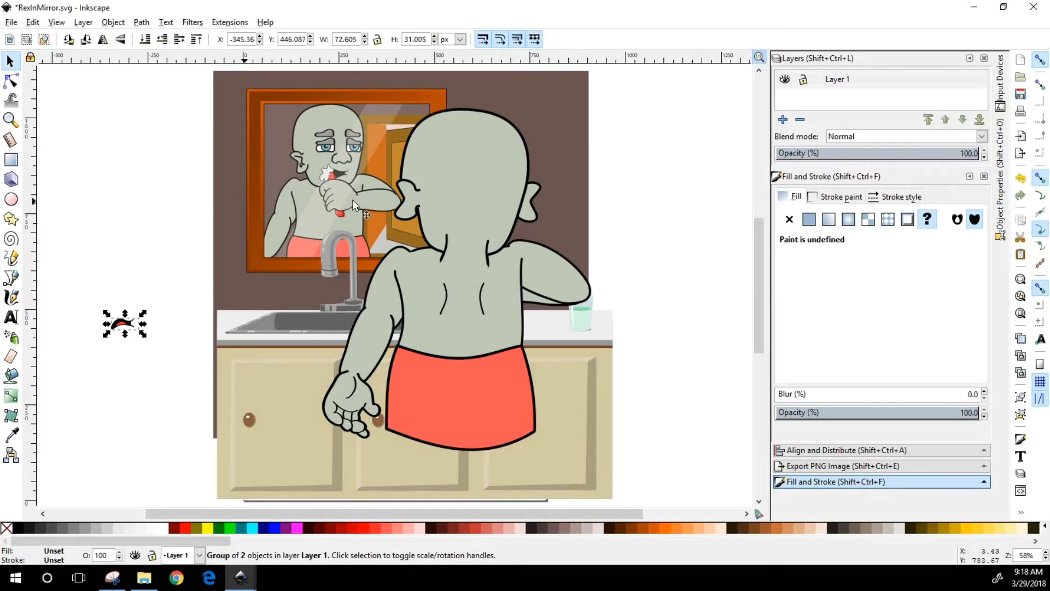
left_click(180, 120)
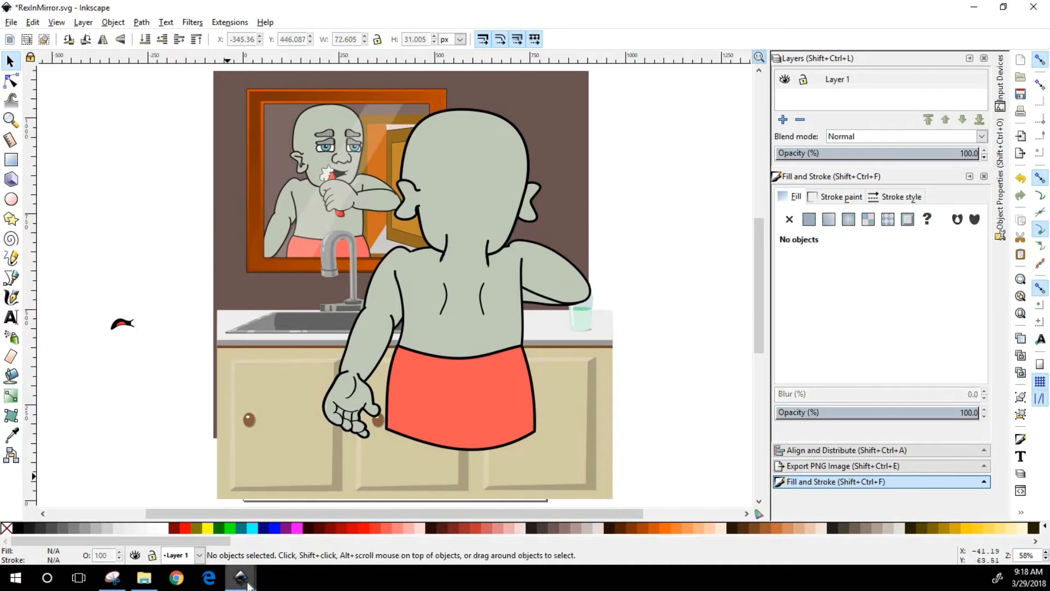
Switch to the VexStrips4PanelTemplate.svg window, unlock the Panel 1 layer and make it the active layer.
mouse_move(247, 585)
left_click(149, 525)
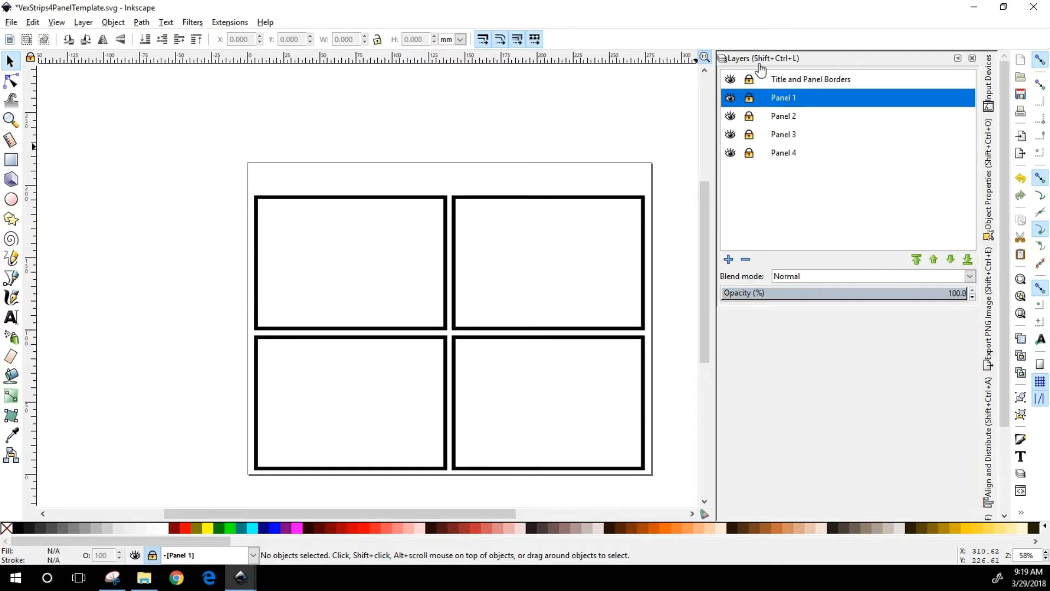
left_click(749, 98)
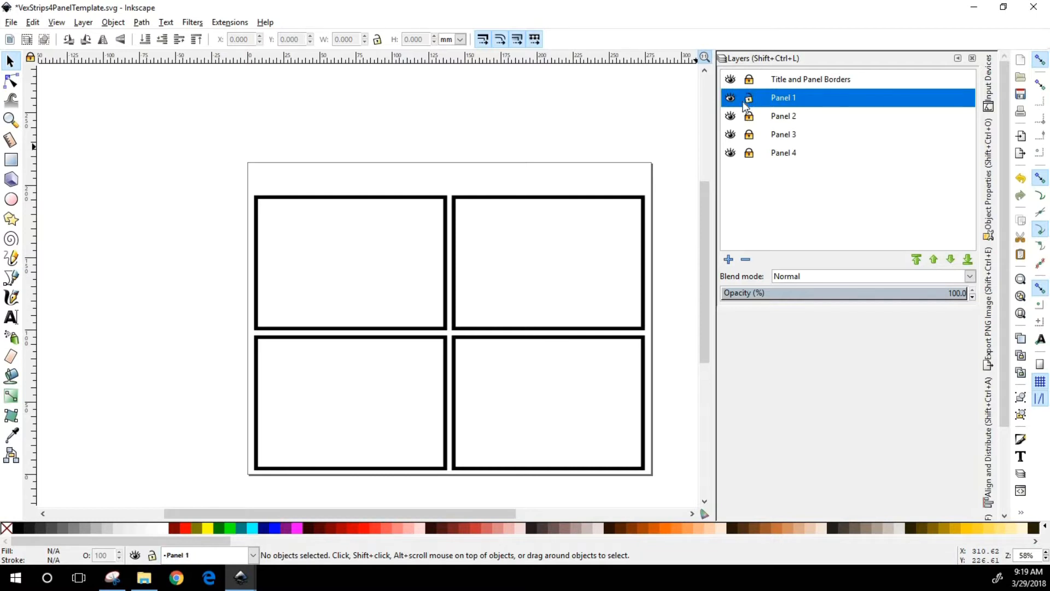
left_click(789, 119)
left_click(785, 103)
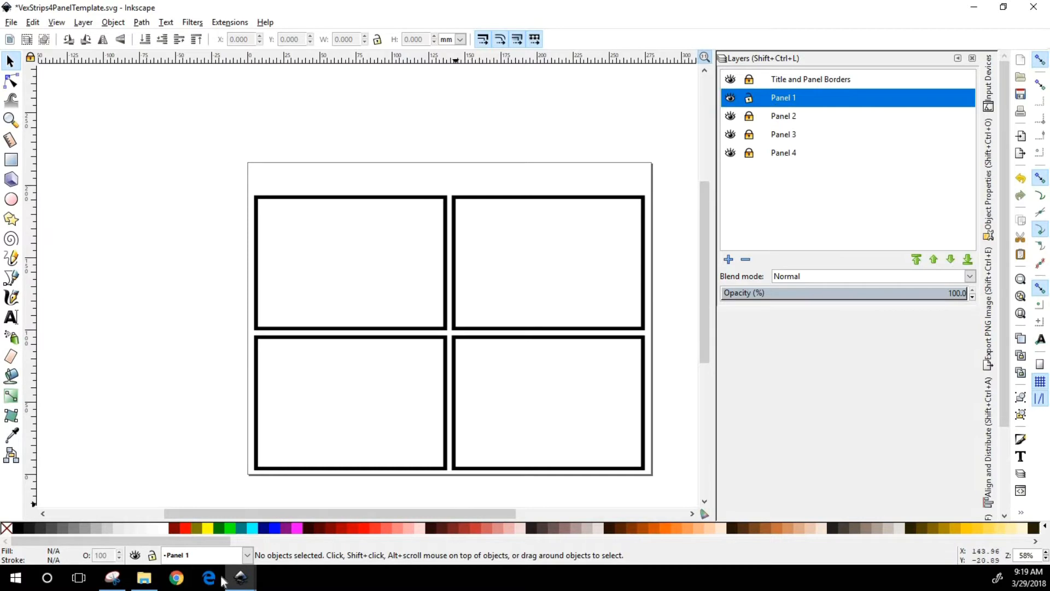
Copy the seven objects of the bathroom scene in RexInMirror.svg, leaving out the loose mouth, and return to the four-panel template.
mouse_move(241, 578)
left_click(342, 519)
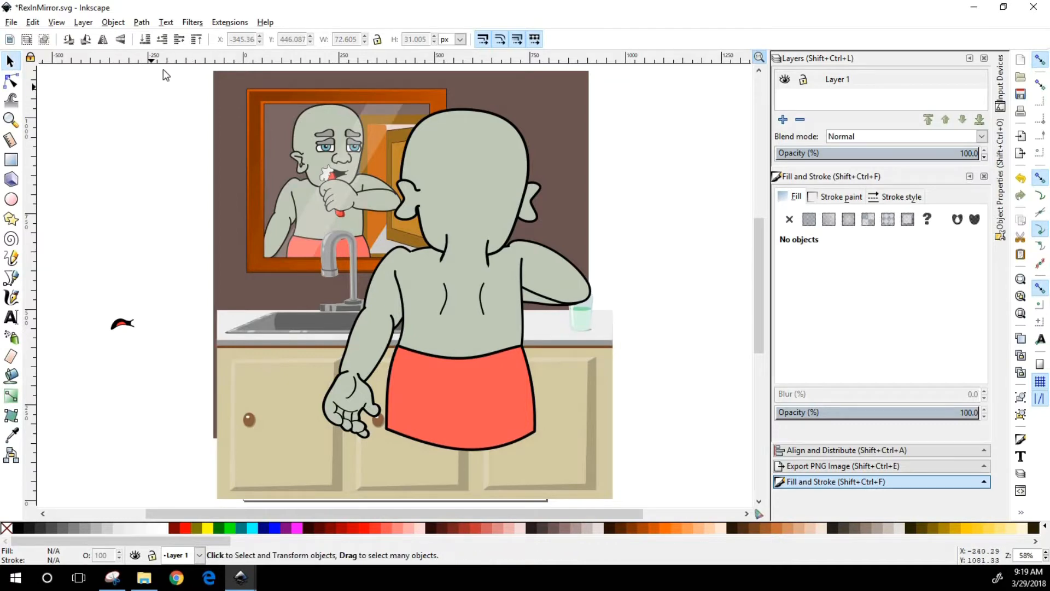
left_click_drag(173, 65, 686, 209)
scroll(651, 279, "up", 10)
scroll(656, 279, "up", 5)
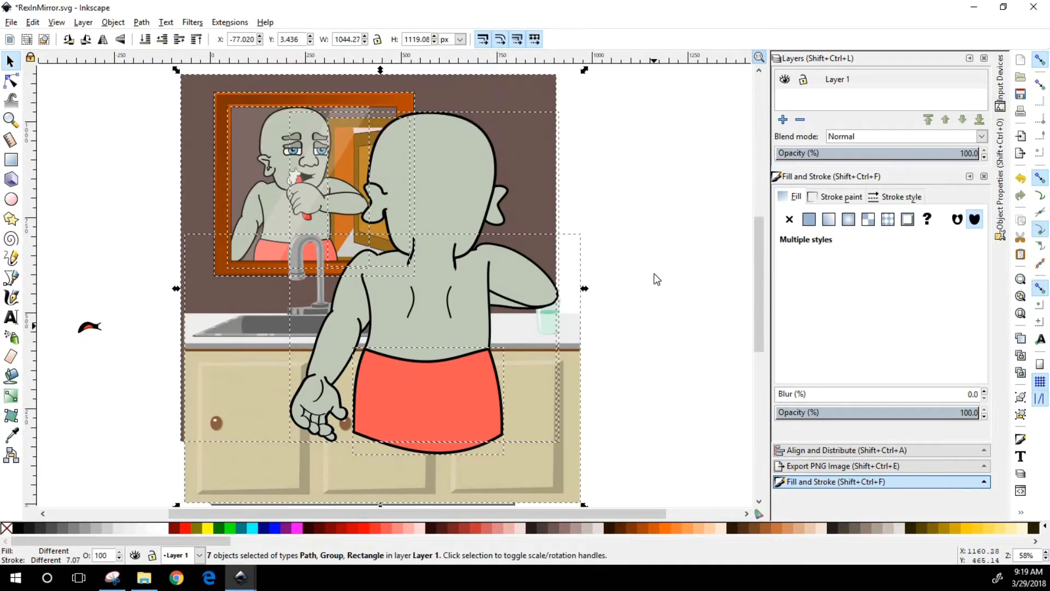
scroll(655, 277, "down", 1)
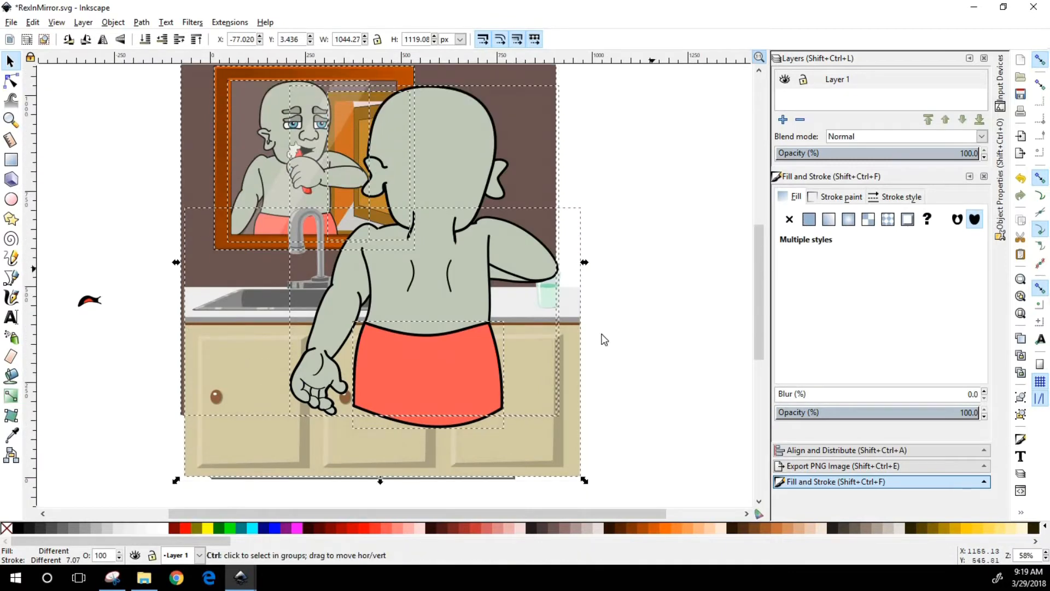
mouse_move(236, 583)
left_click(240, 520)
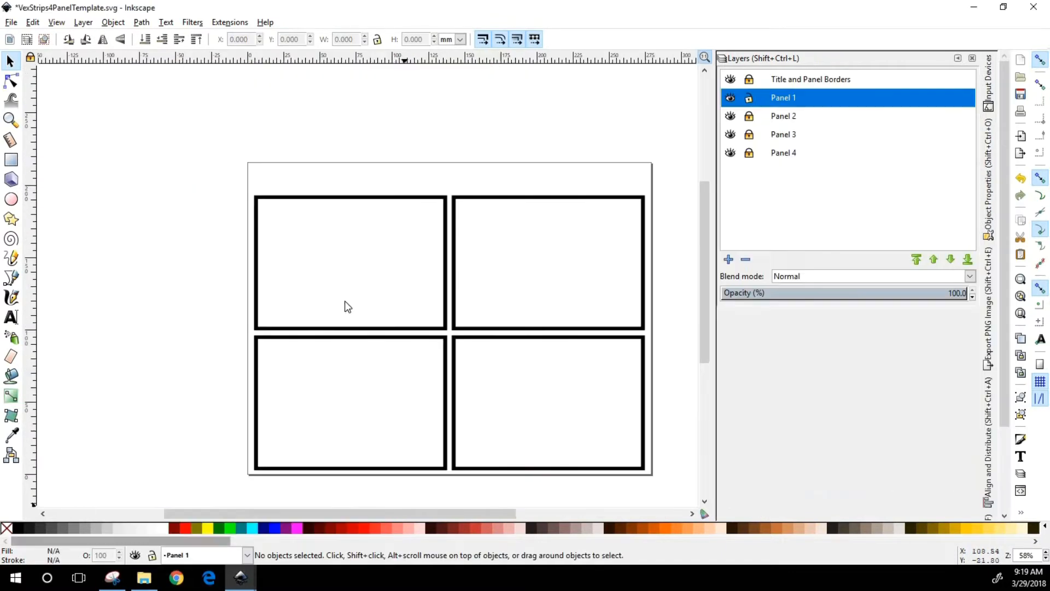
Try to paste the copied bathroom scene into the locked Panel 2 layer.
left_click(791, 118)
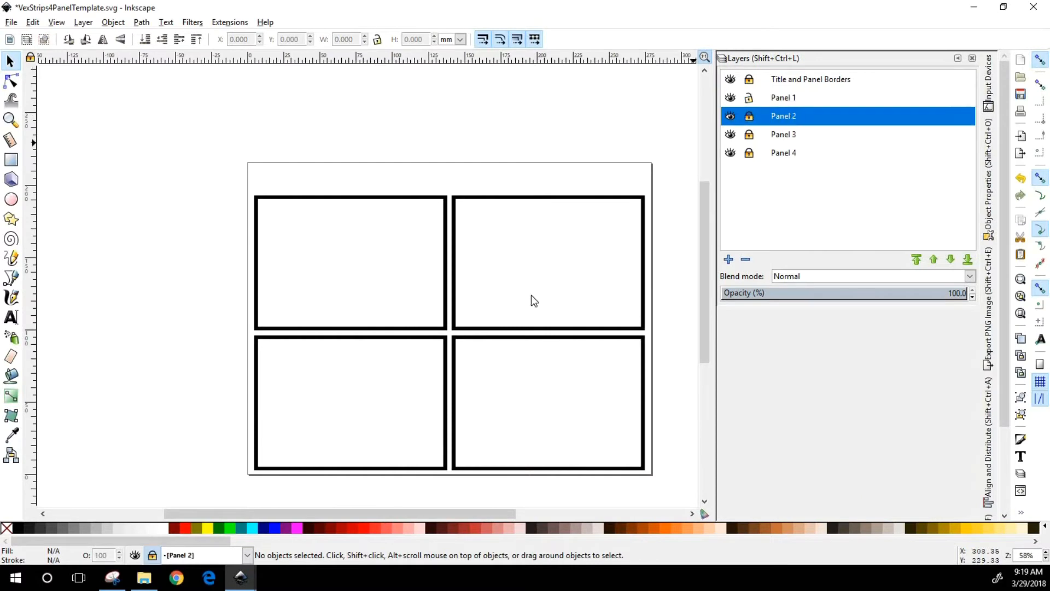
key("ctrl")
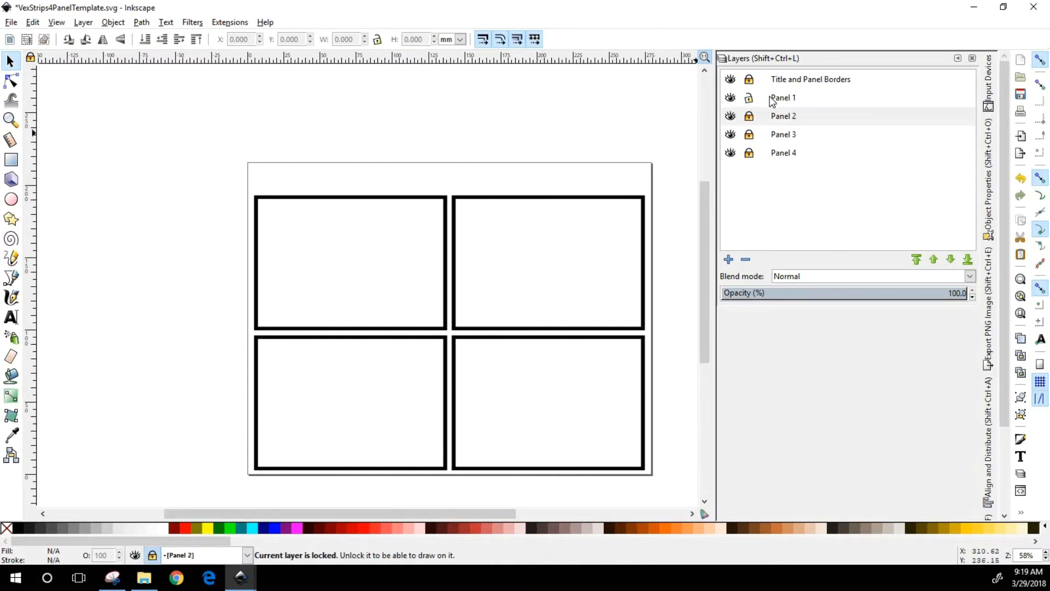
left_click(789, 117)
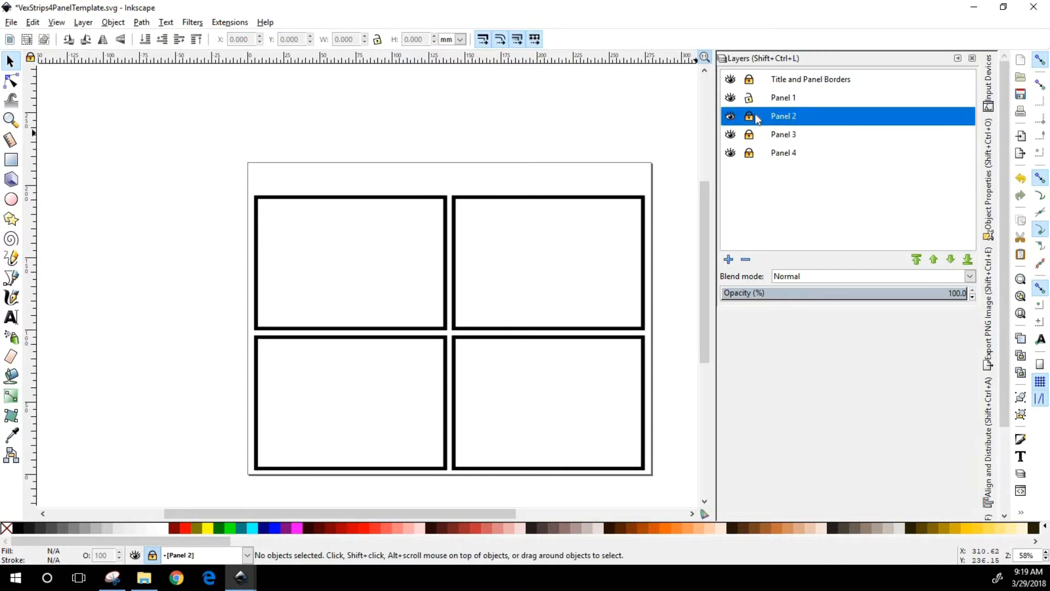
Make Panel 1 the active layer and paste the copied bathroom scene over the first panel.
left_click(791, 101)
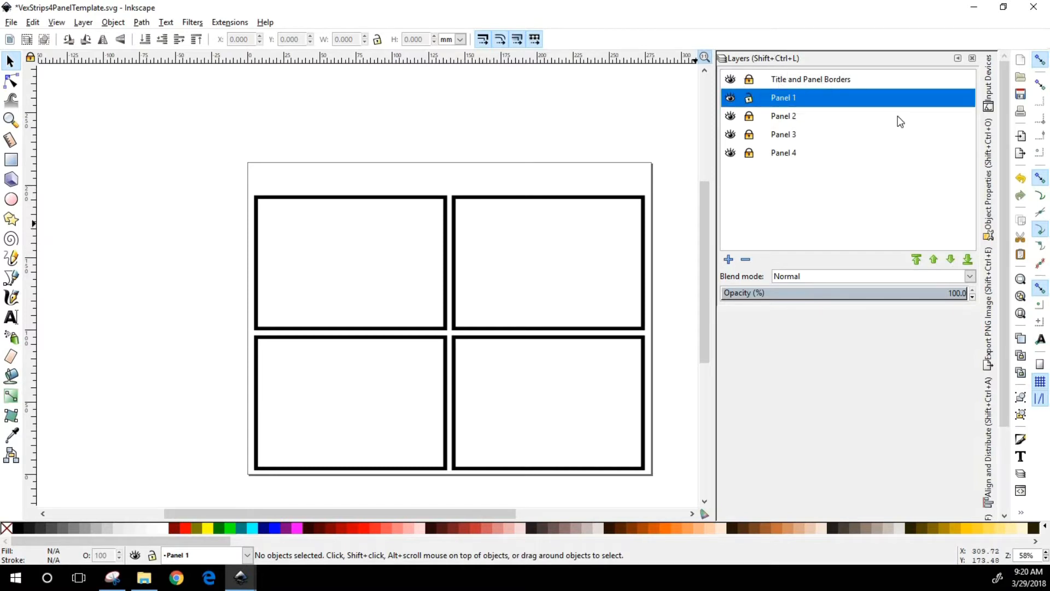
left_click(336, 263)
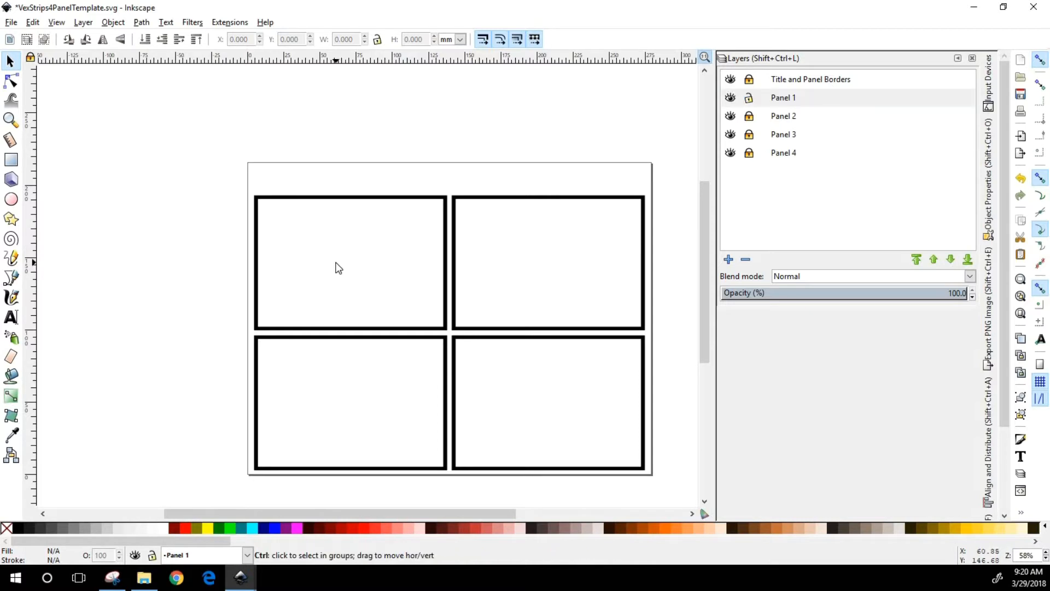
key("ctrl+v")
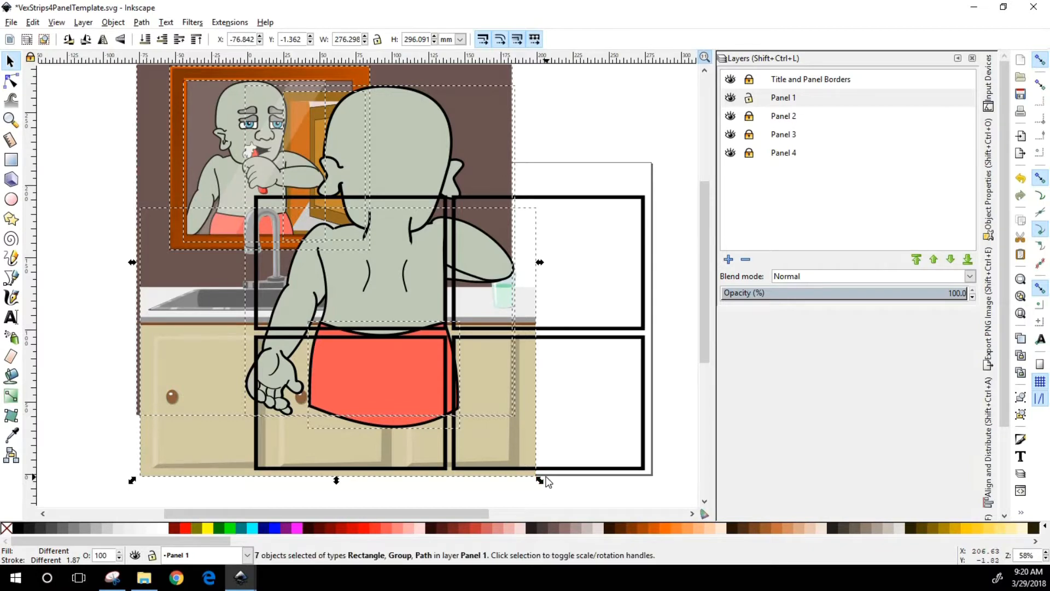
Scale the pasted scene down to about 143 mm wide and 130 mm high, and position it over the first panel.
left_click_drag(535, 475, 348, 222)
left_click_drag(248, 143, 359, 275)
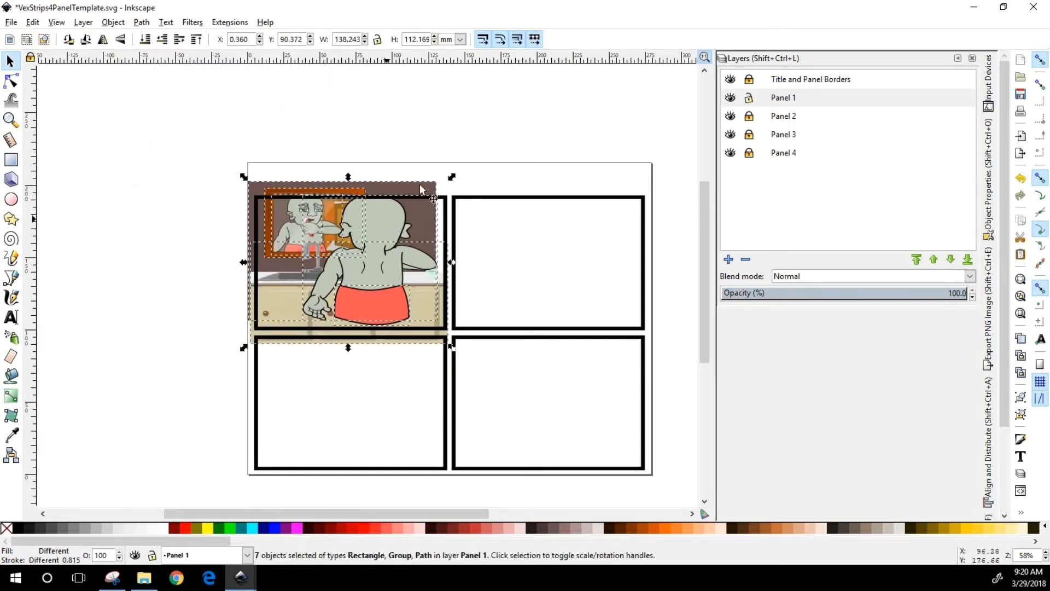
mouse_move(458, 171)
left_mouse_down()
mouse_move(458, 156)
mouse_move(425, 174)
mouse_move(420, 206)
mouse_move(471, 188)
left_mouse_up()
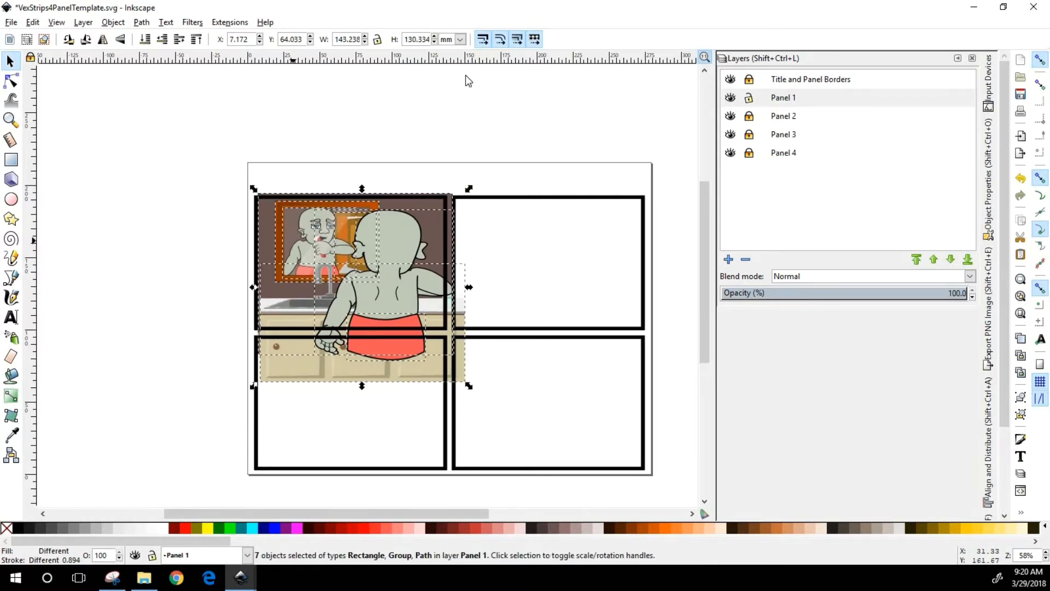
left_click(425, 134)
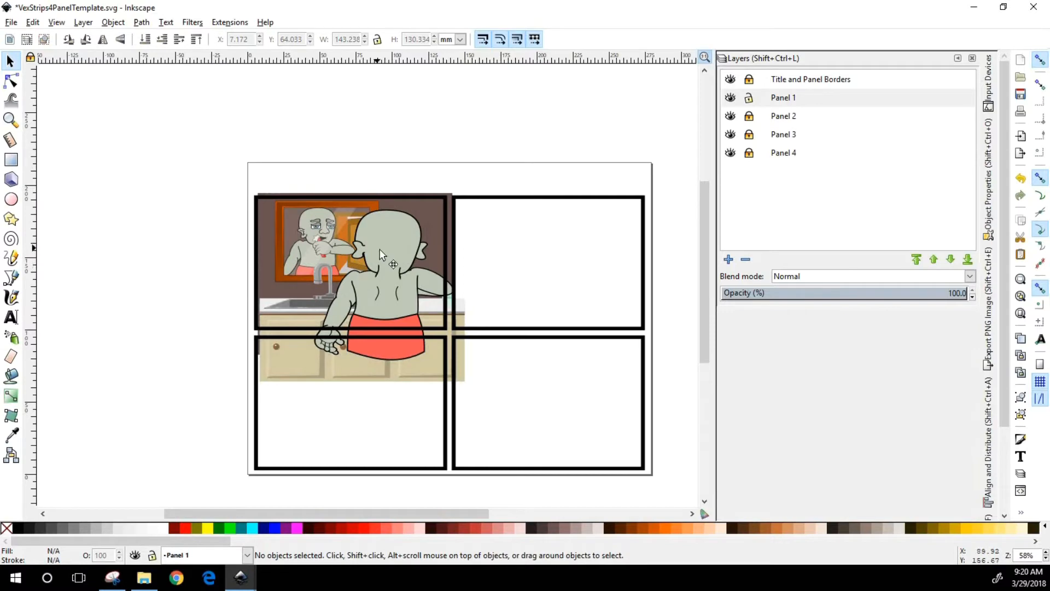
Try moving the character group slightly sideways on its own, and undo the move.
left_click(365, 251)
left_click_drag(366, 251, 368, 250)
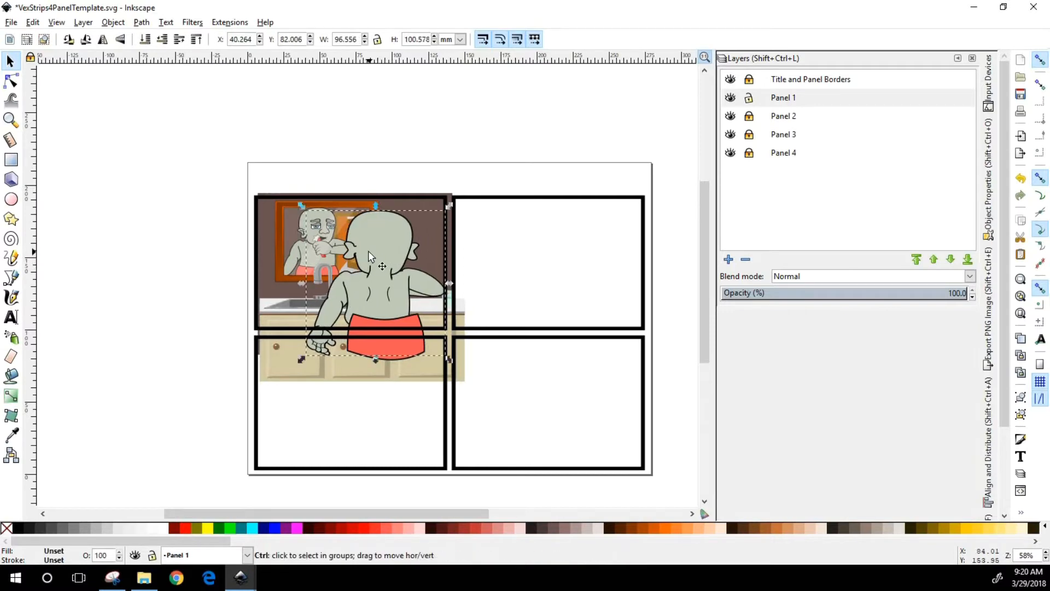
key("ctrl+z")
Select all seven objects of the bathroom scene and group them.
left_click_drag(186, 137, 510, 426)
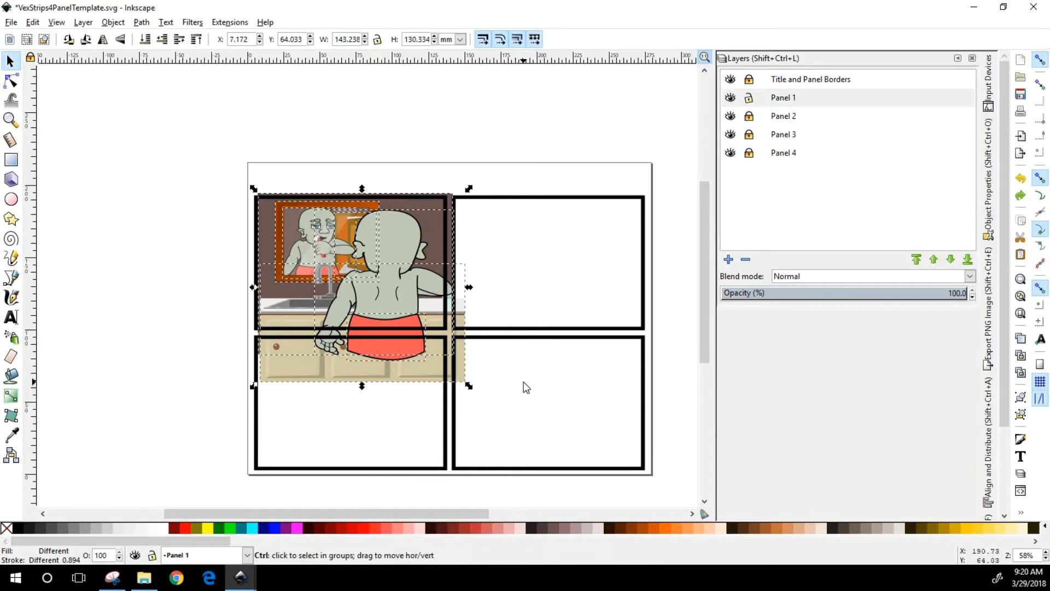
key("ctrl+g")
left_click(542, 247)
Enlarge the grouped scene to about 148 by 140 mm and position it so it covers the whole first panel.
mouse_move(359, 244)
left_mouse_down()
mouse_move(422, 206)
mouse_move(304, 231)
mouse_move(344, 225)
mouse_move(346, 244)
left_mouse_up()
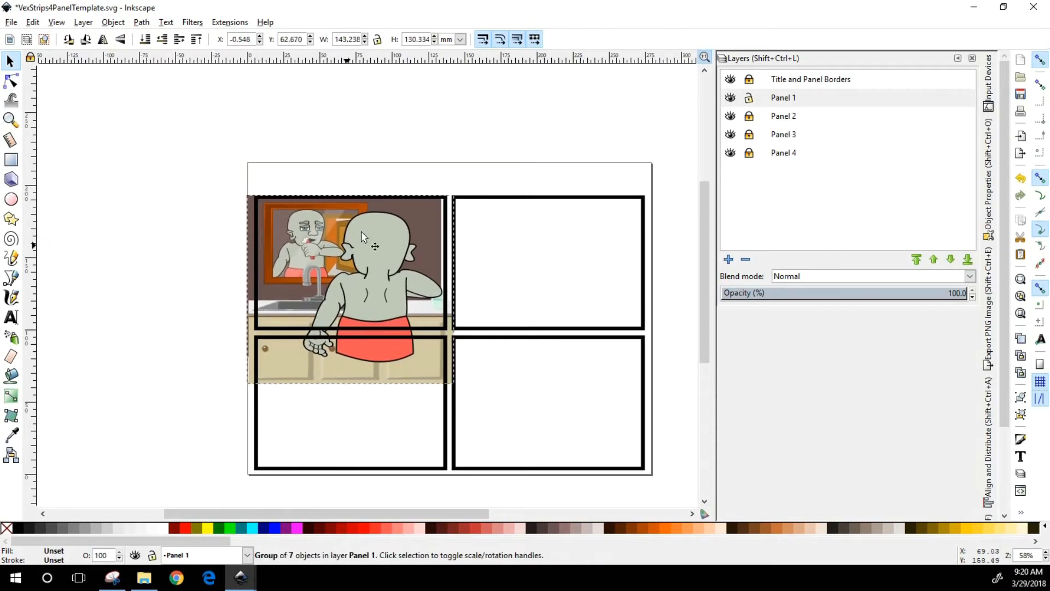
left_click_drag(460, 194, 465, 176)
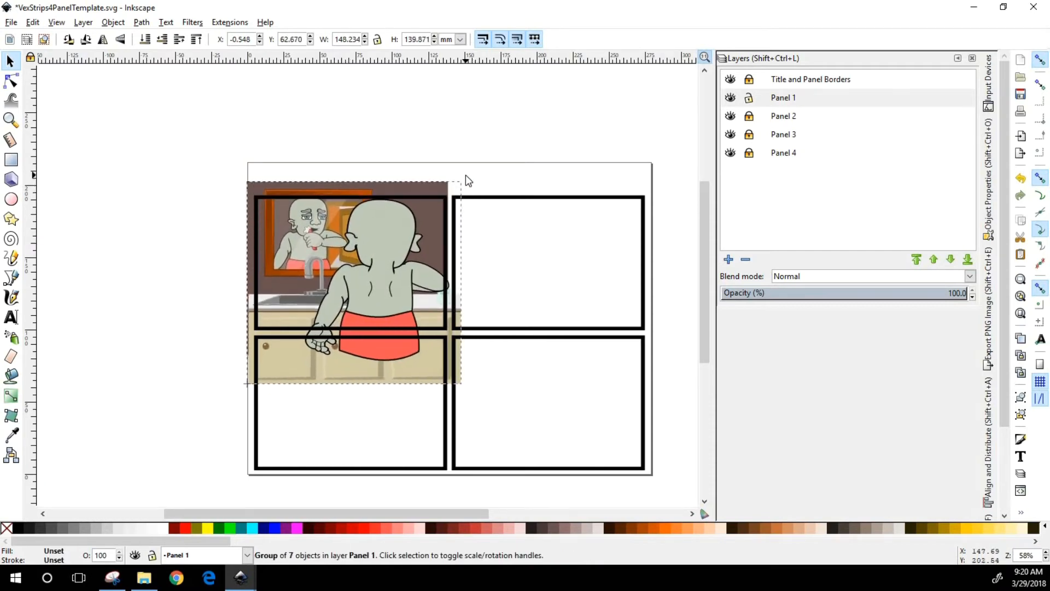
left_click_drag(392, 240, 394, 252)
left_click(438, 133)
left_click(357, 227)
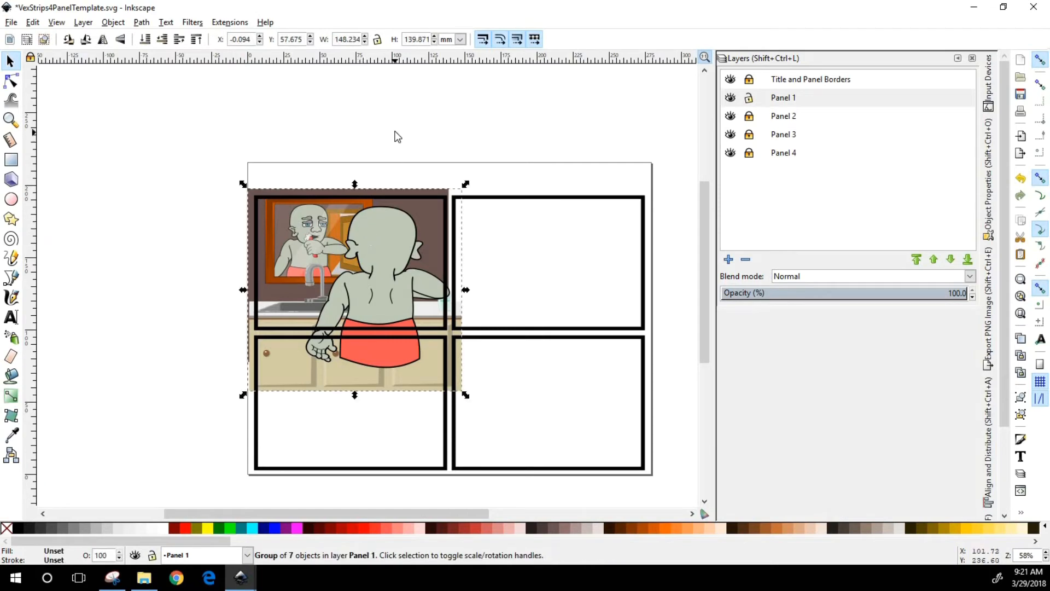
left_click(397, 137)
Lock the Panel 1 layer, unlock Panel 2, and try pasting the scene while Panel 1 is still the active layer.
left_click(748, 99)
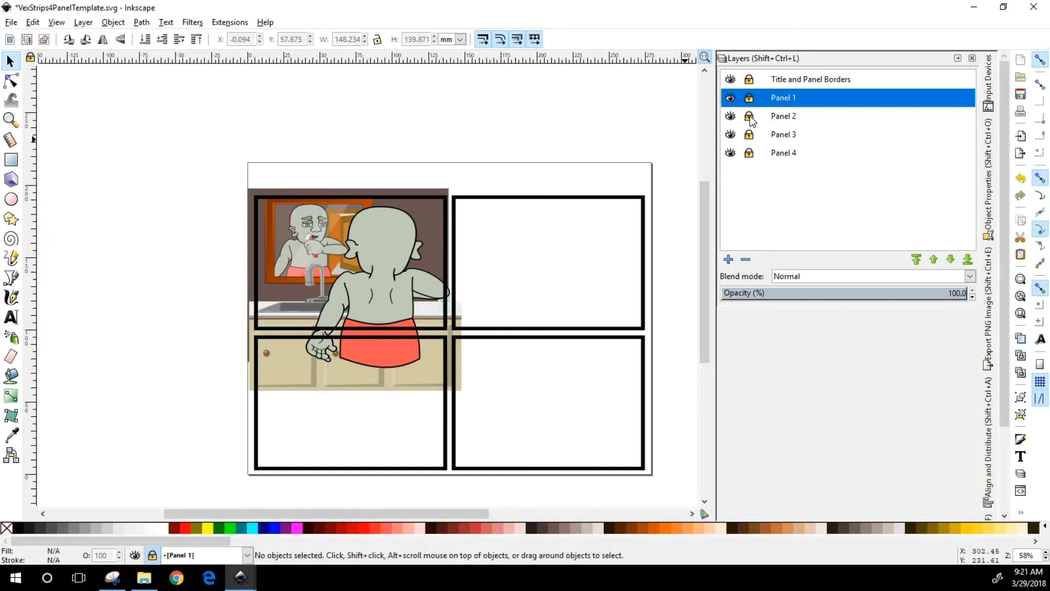
left_click(749, 117)
key("ctrl")
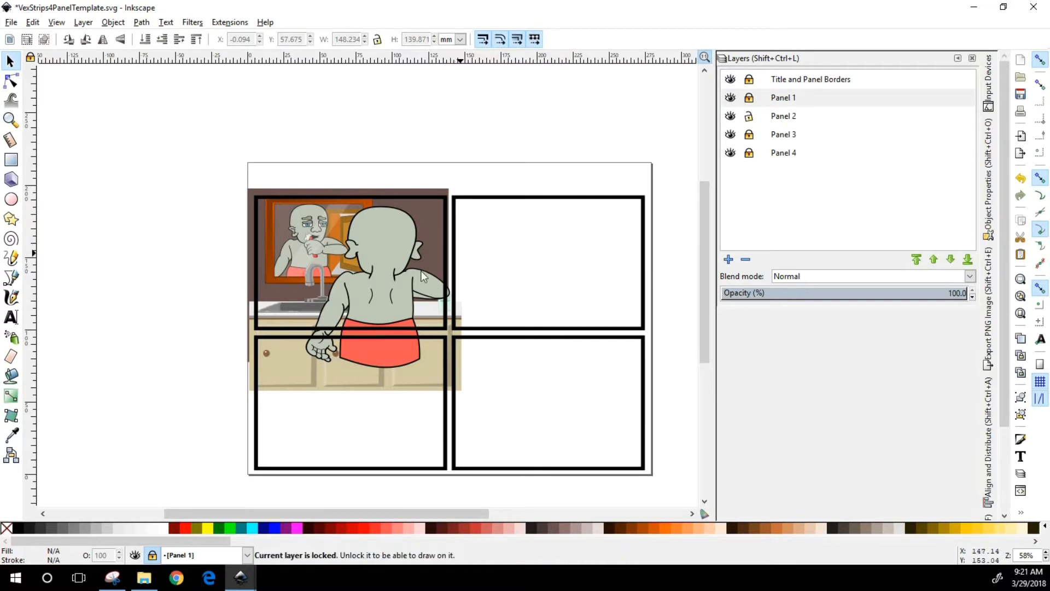
Make Panel 2 the active layer, paste the copied scene over the second panel, and undo the paste.
left_click(788, 116)
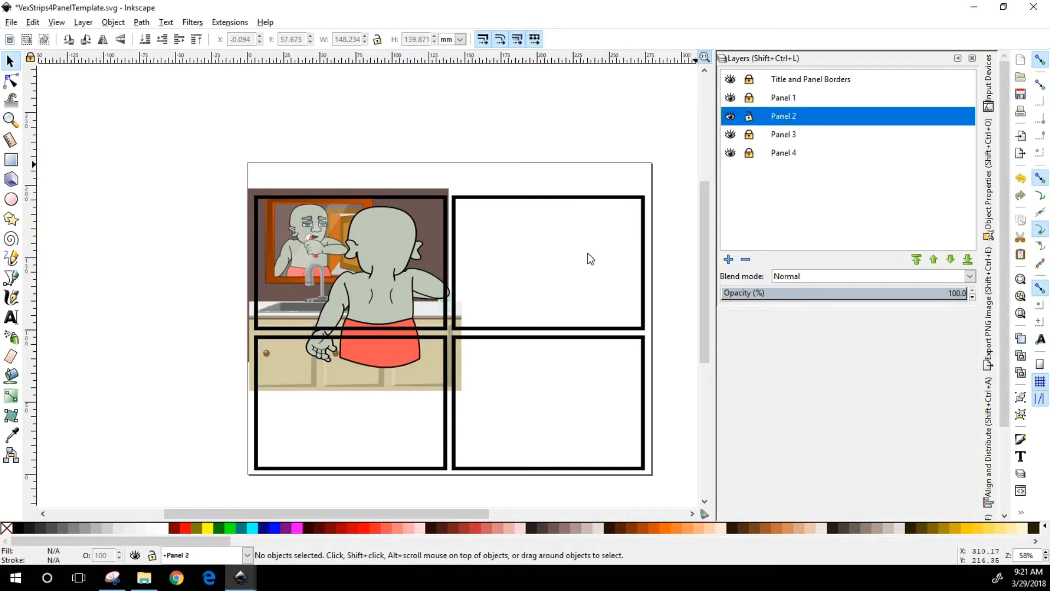
key("ctrl")
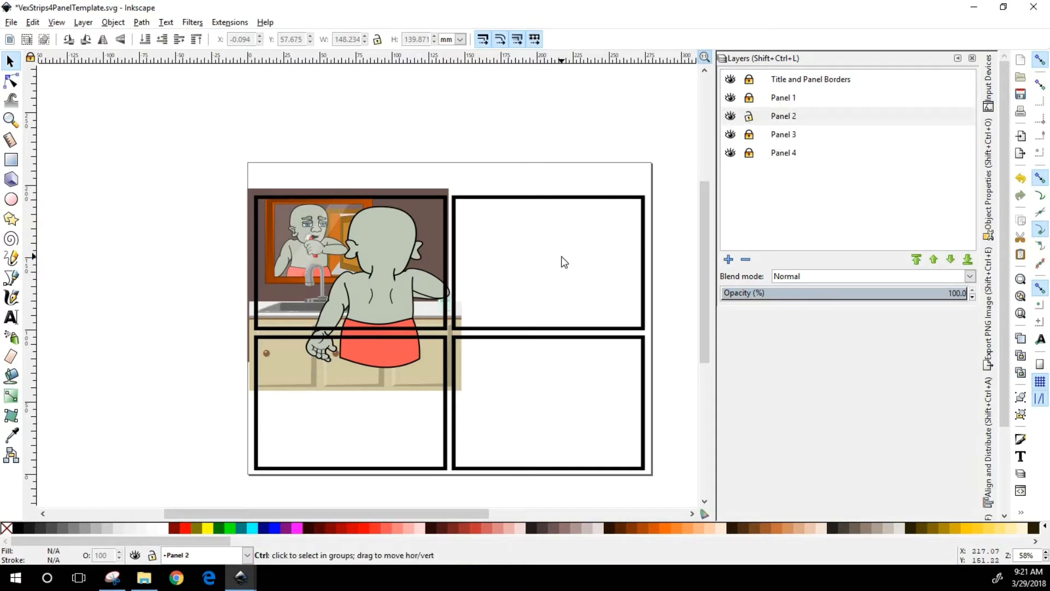
key("ctrl+v")
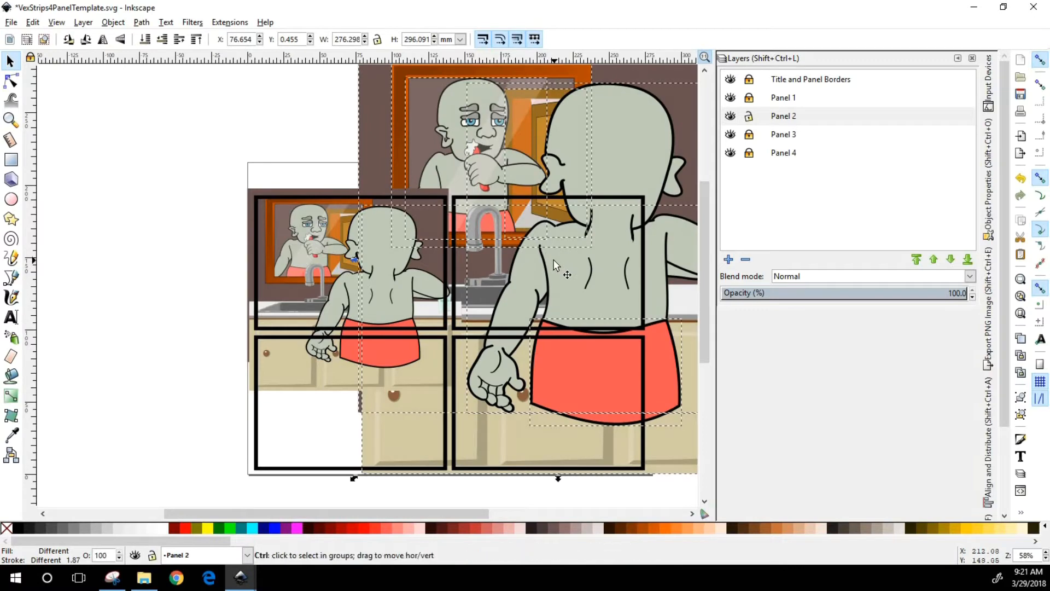
key("ctrl+z")
Lock the Panel 2 layer, unlock Panel 1, and select the grouped bathroom scene on it.
left_click(749, 117)
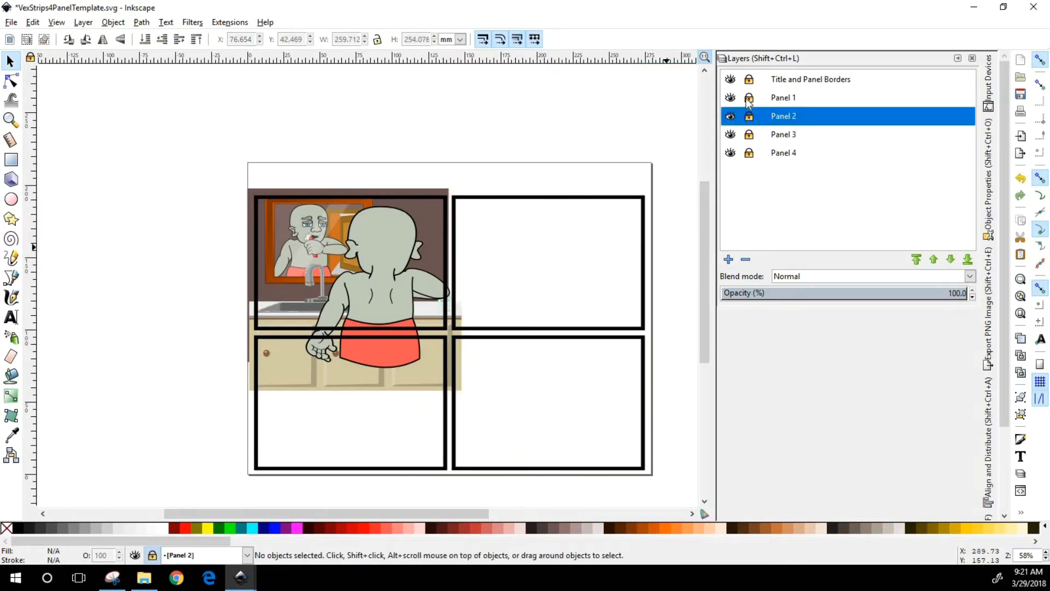
left_click(770, 101)
left_click_drag(152, 134, 498, 404)
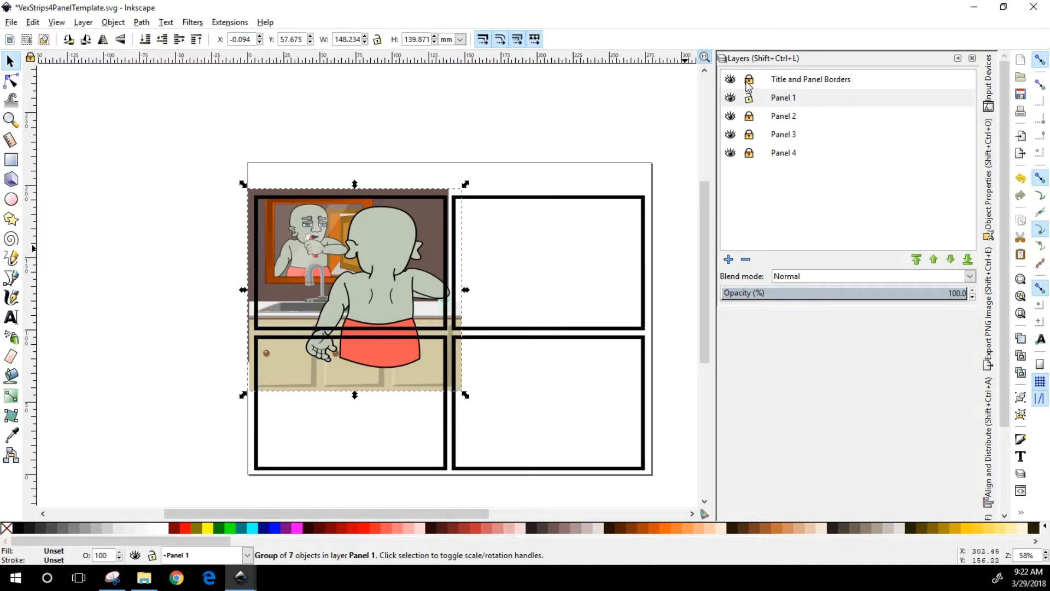
Lock the Panel 1 layer, unlock Panel 2, and paste the copied scene onto it, positioned to cover the second panel.
left_click(752, 101)
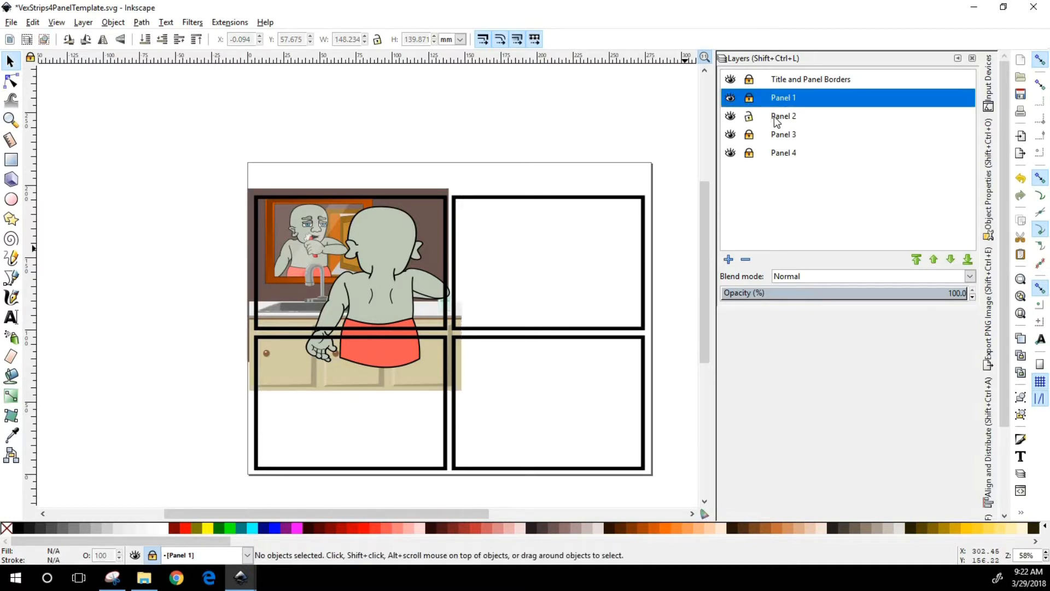
left_click(749, 117)
left_click(511, 274)
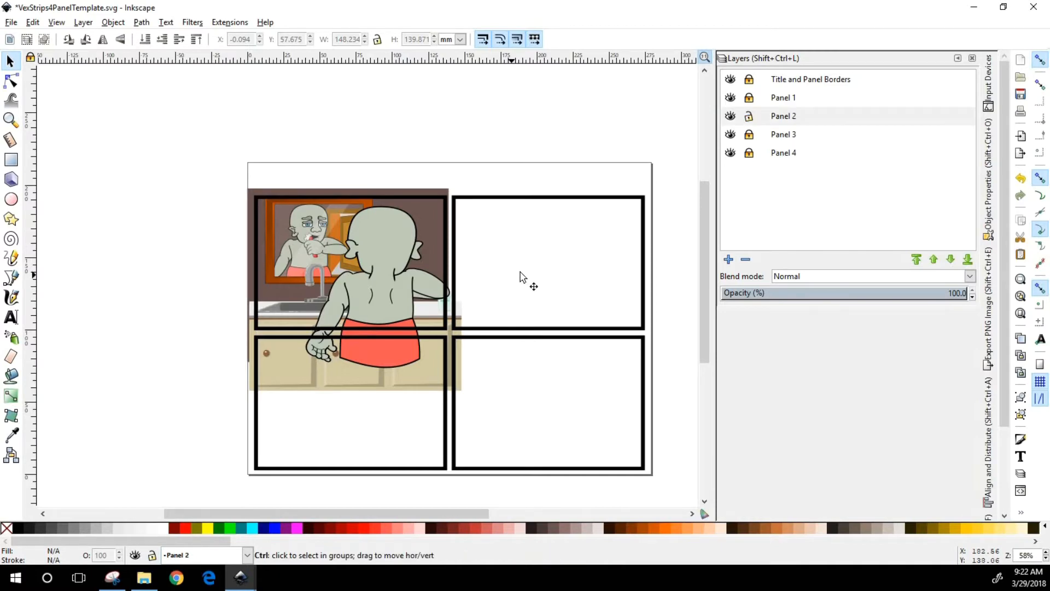
key("ctrl+v")
left_click_drag(546, 240, 582, 241)
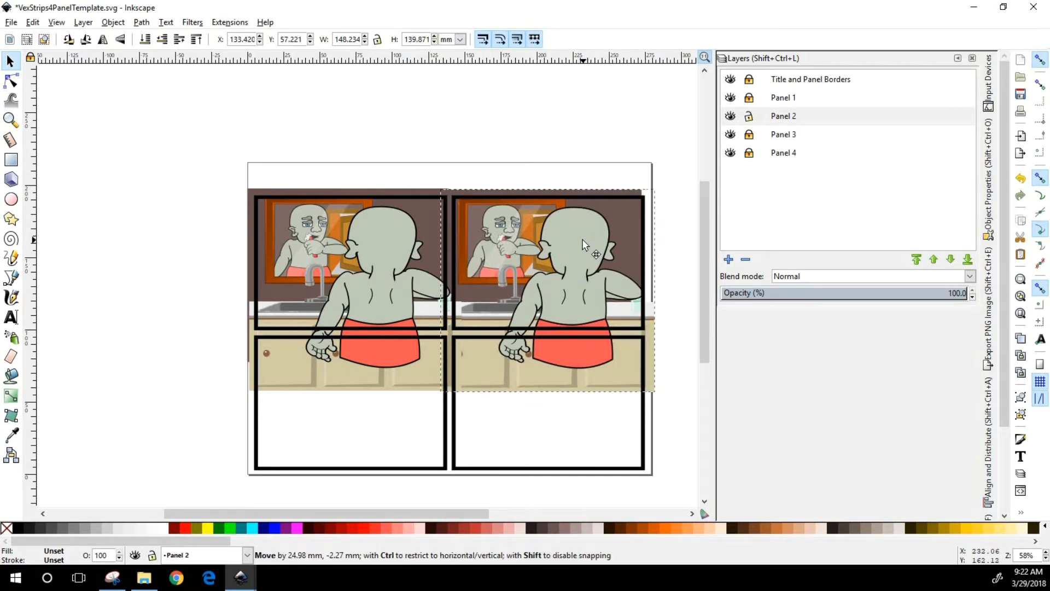
left_click_drag(583, 239, 587, 245)
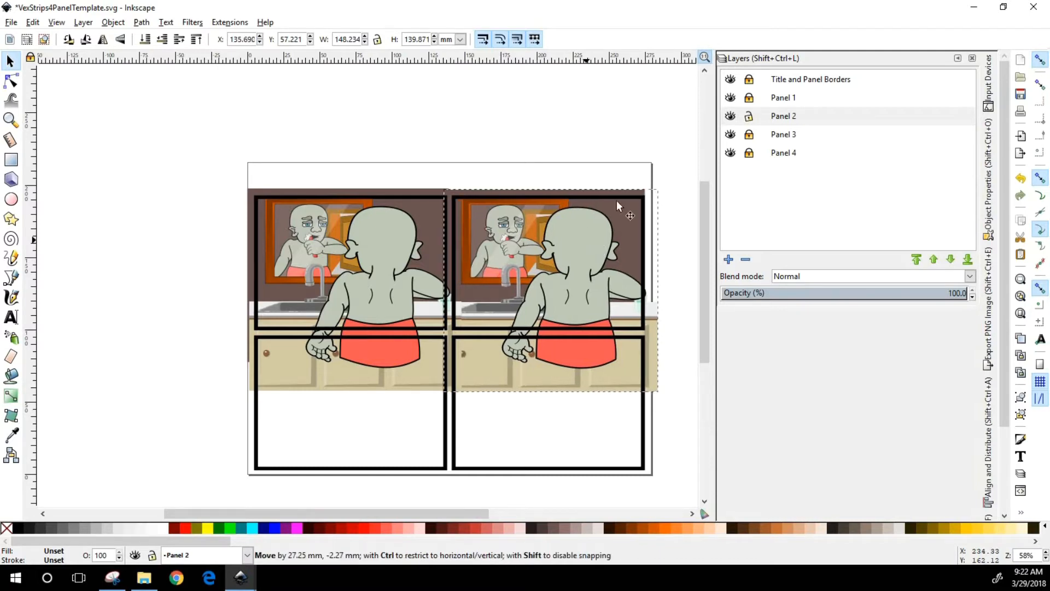
Lock the Panel 2 layer, unlock and activate Panel 3, and paste the scene roughly over the third panel.
left_click(749, 117)
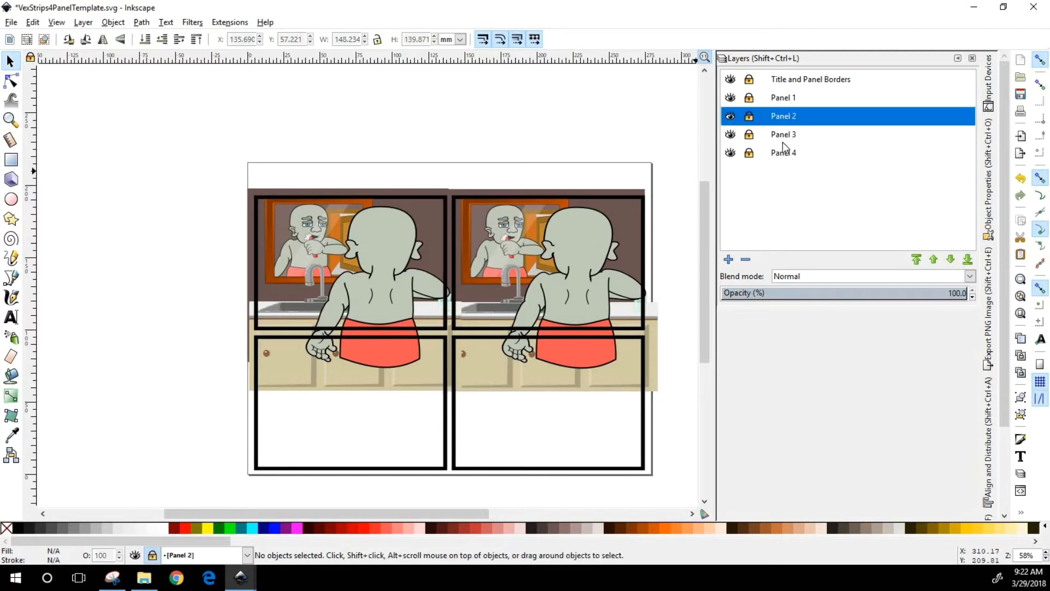
left_click(782, 137)
left_click(749, 137)
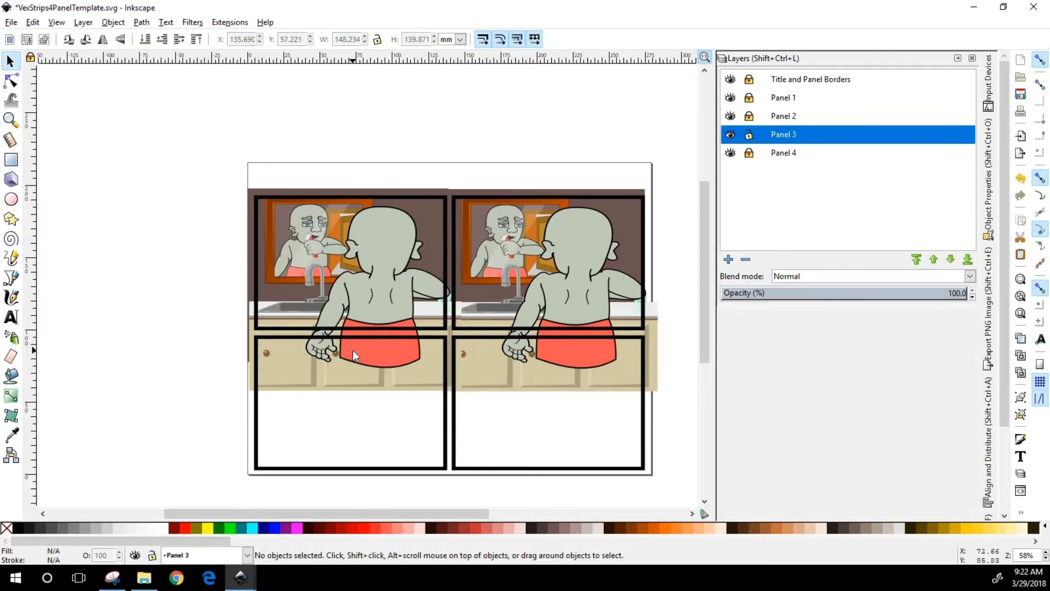
key("ctrl+v")
left_click_drag(351, 417, 374, 434)
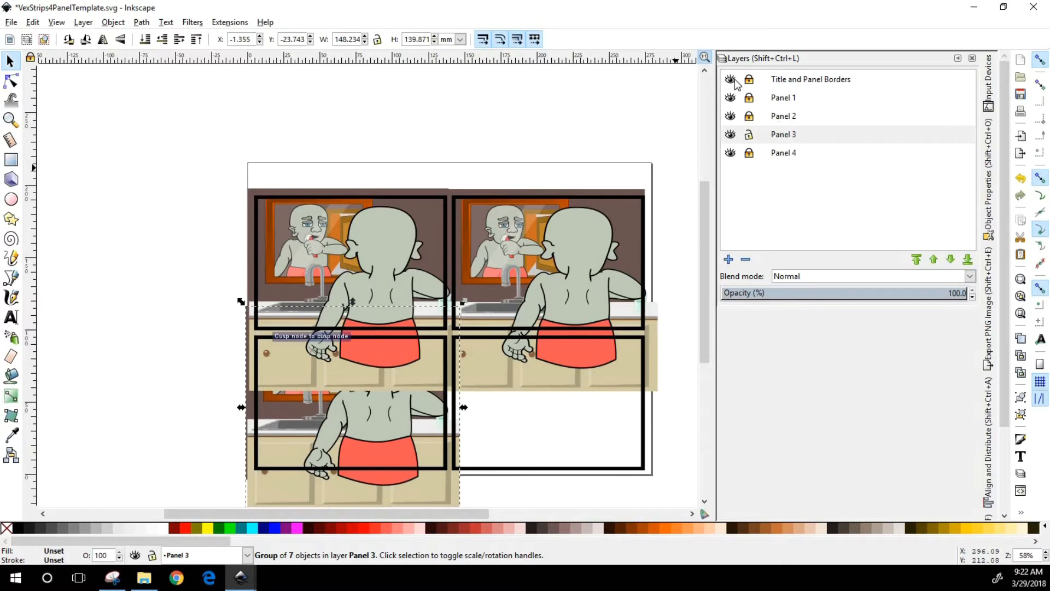
Hide the Panel 1 and Panel 2 layers and move the scene on Panel 3 down so it covers the third panel.
left_click(731, 98)
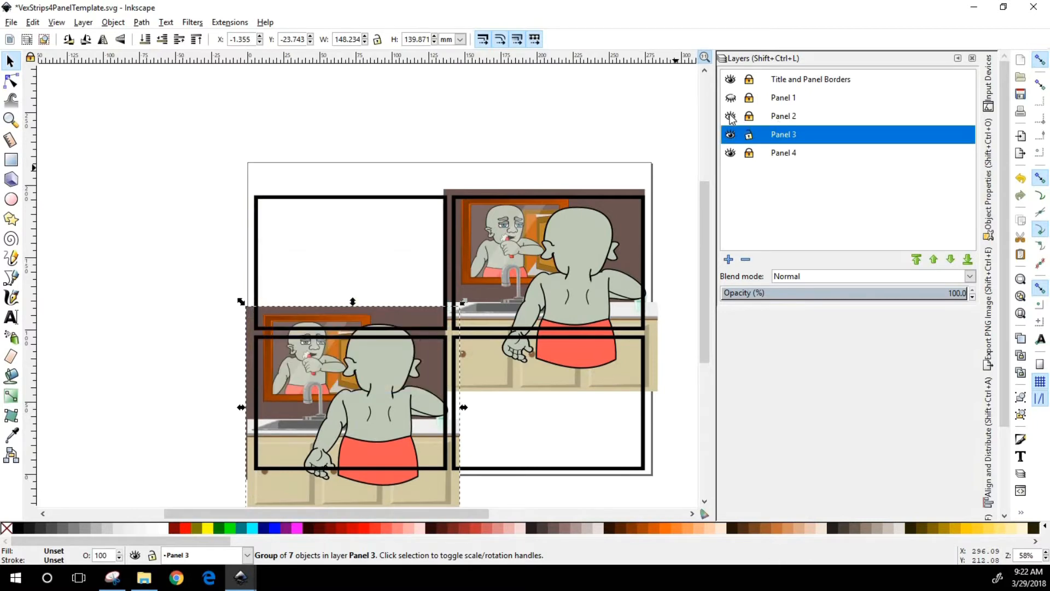
left_click(731, 117)
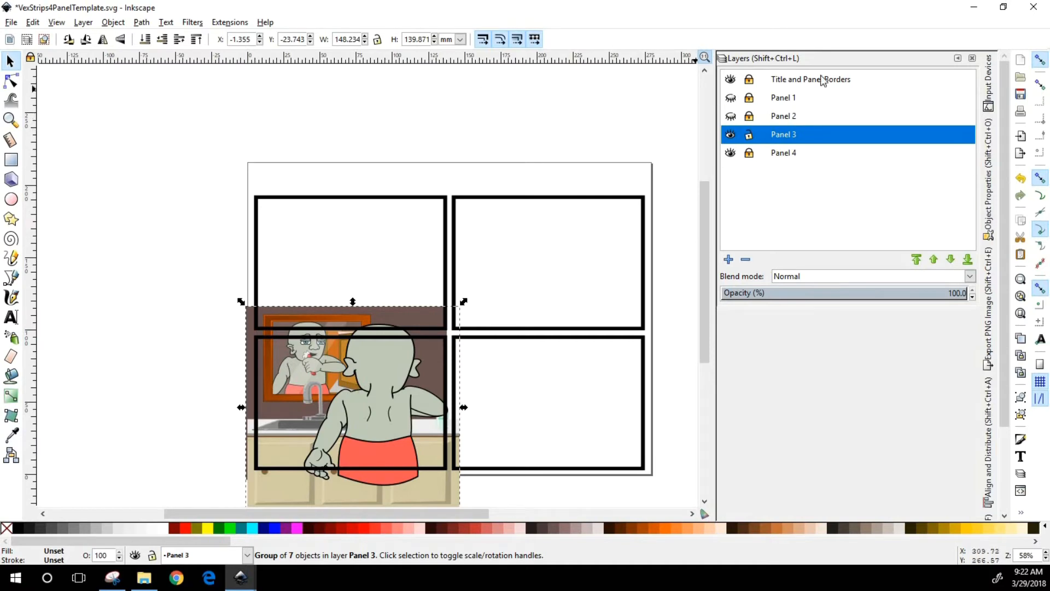
left_click(730, 117)
left_click(730, 98)
left_click(730, 98)
left_click(731, 116)
left_click(731, 116)
left_click(730, 98)
left_click(731, 98)
left_click(731, 117)
left_click_drag(378, 366, 379, 387)
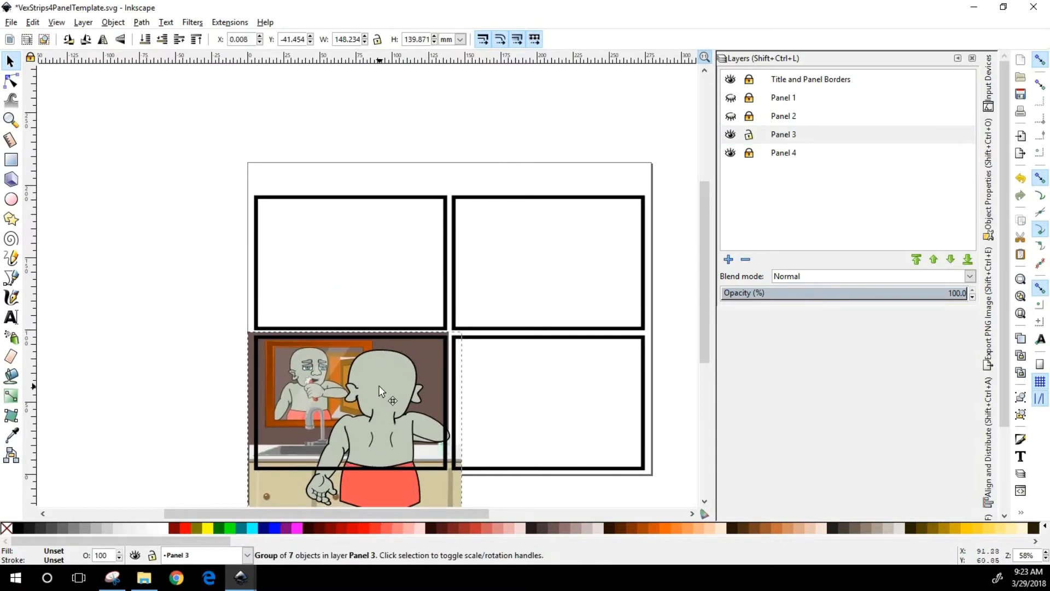
Lock the Panel 3 layer, unlock and activate Panel 4, and paste the scene so it covers the fourth panel.
left_click(748, 135)
left_click(749, 153)
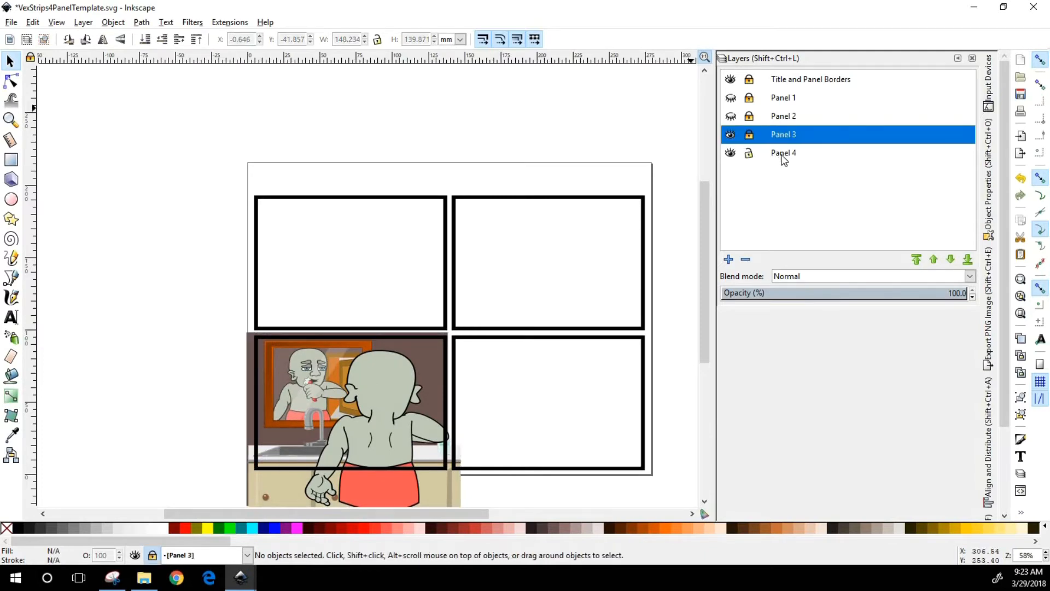
left_click(782, 154)
key("ctrl")
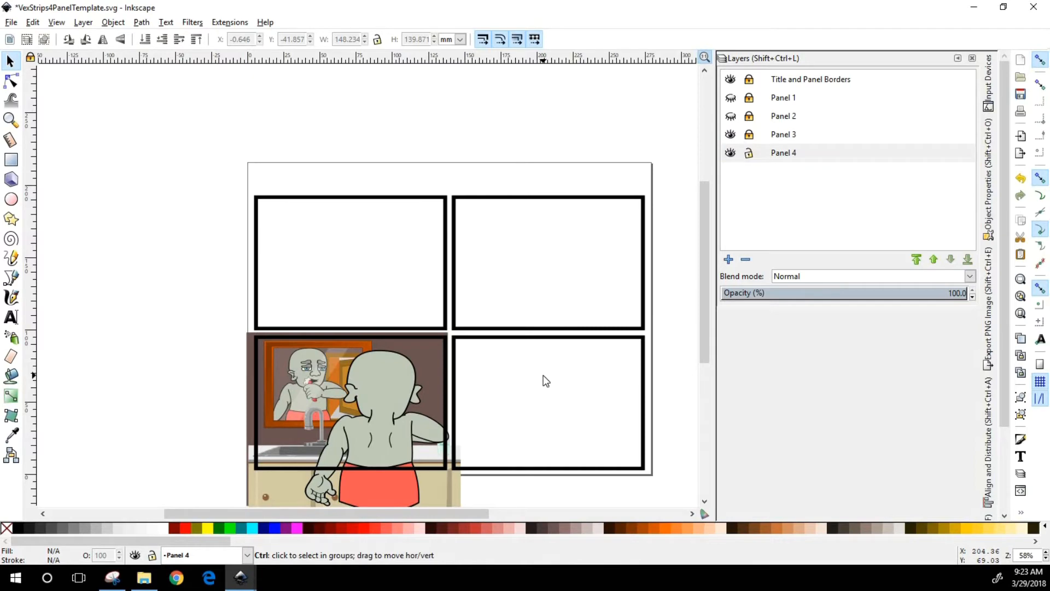
key("ctrl+v")
left_click_drag(550, 389, 534, 422)
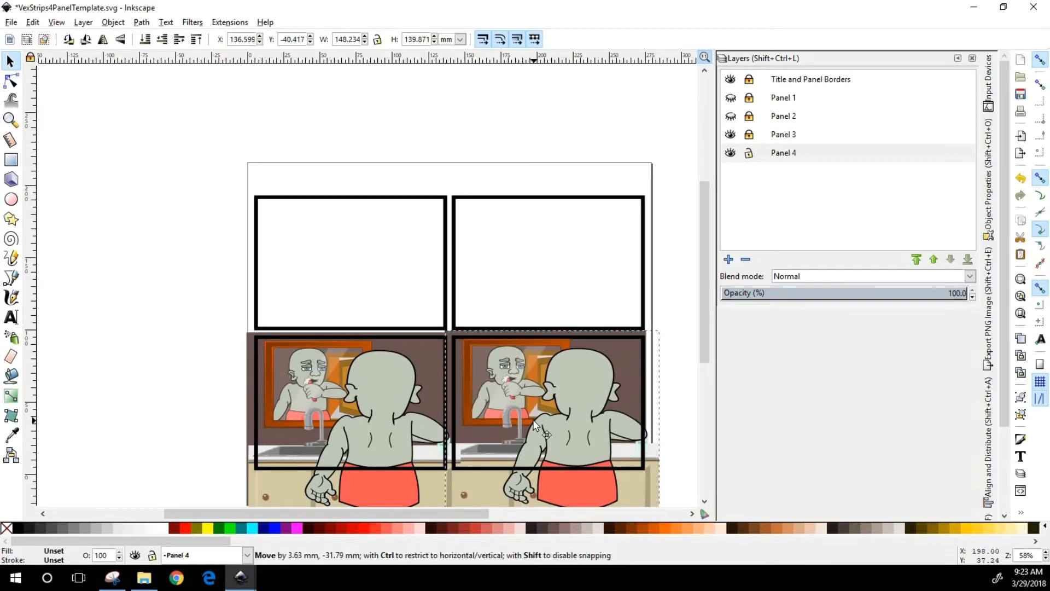
left_click_drag(534, 422, 534, 422)
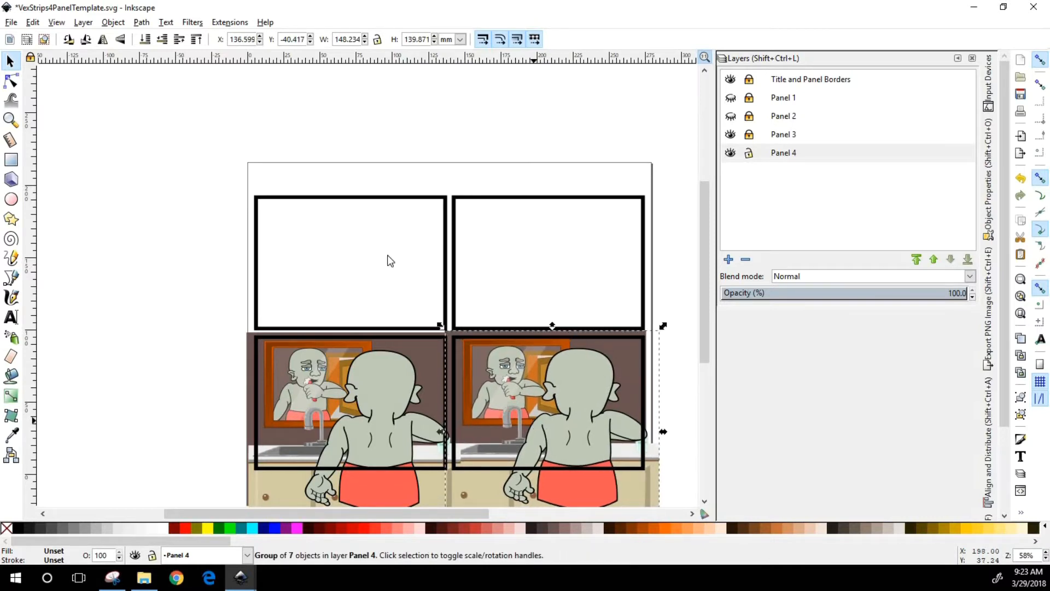
Lock the Panel 4 layer and show the Panel 1 and Panel 2 layers again.
left_click(749, 154)
left_click(730, 116)
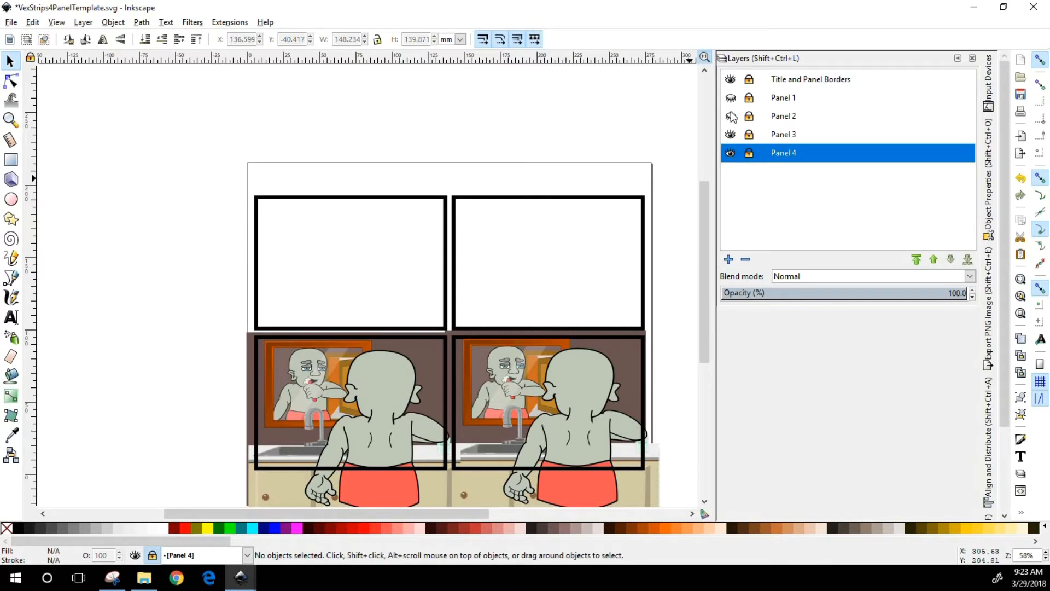
left_click(730, 98)
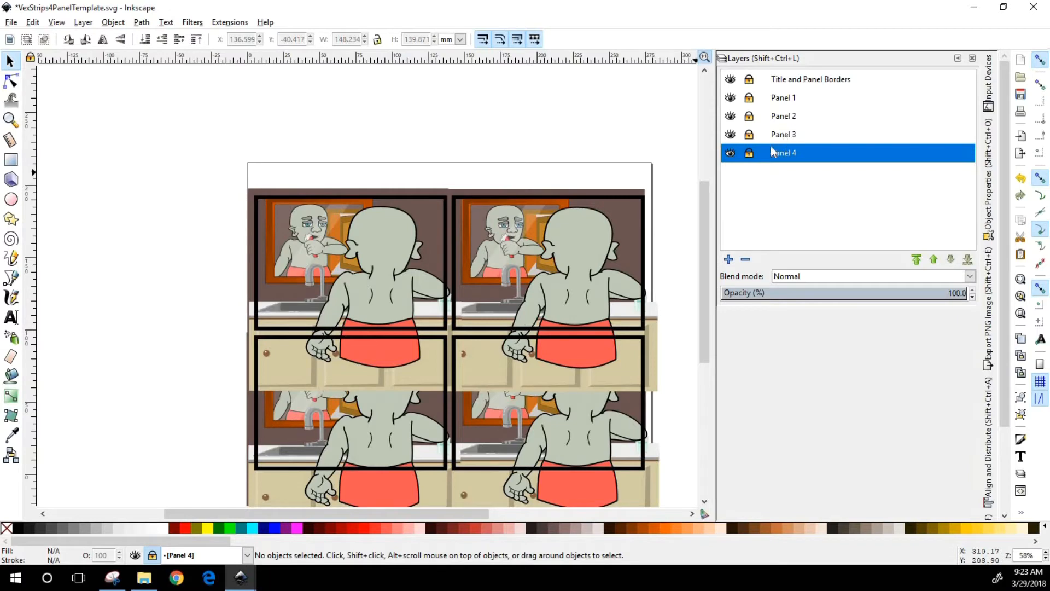
Unlock and activate the Panel 1 layer and draw a caption rectangle about 48 by 18 mm in the first panel's upper-left corner.
left_click(749, 97)
left_click(11, 159)
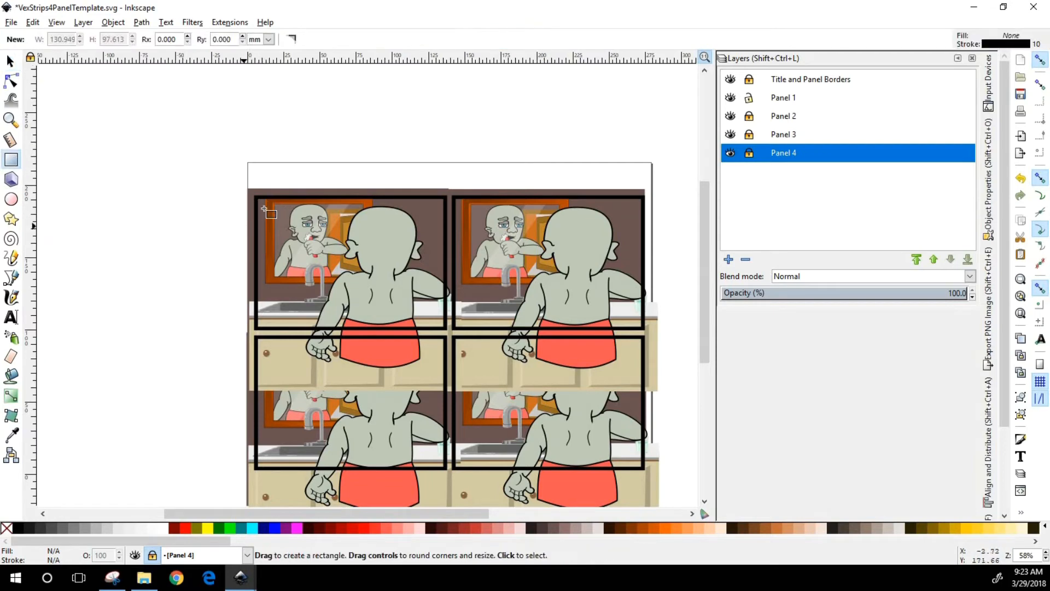
left_click(336, 237)
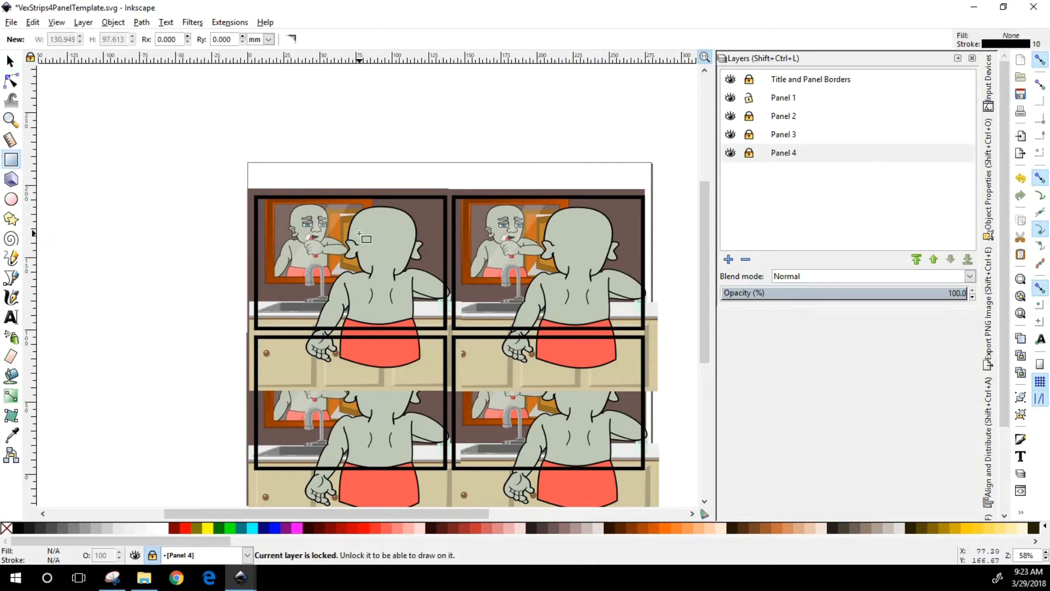
left_click(784, 100)
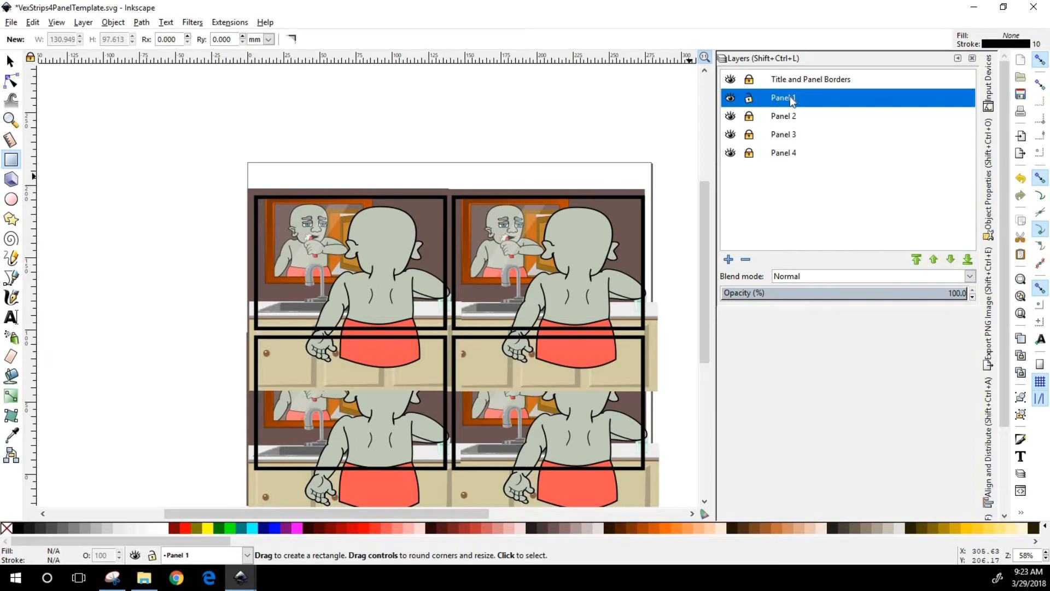
left_click_drag(264, 203, 338, 229)
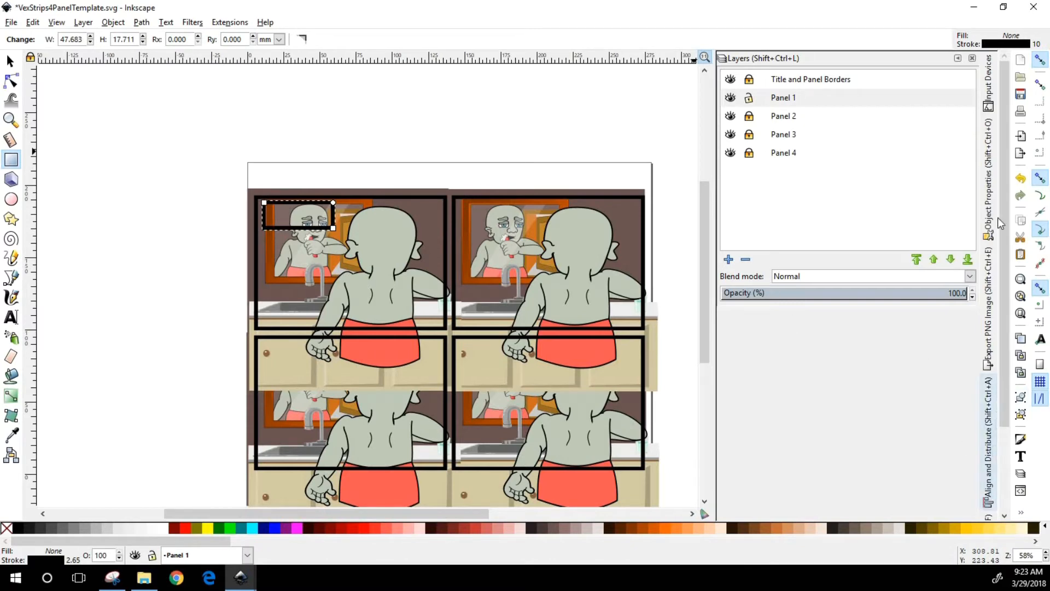
Try a 2 mm stroke width on the rectangle, and set it to 3 px instead.
left_click_drag(1006, 137, 1007, 235)
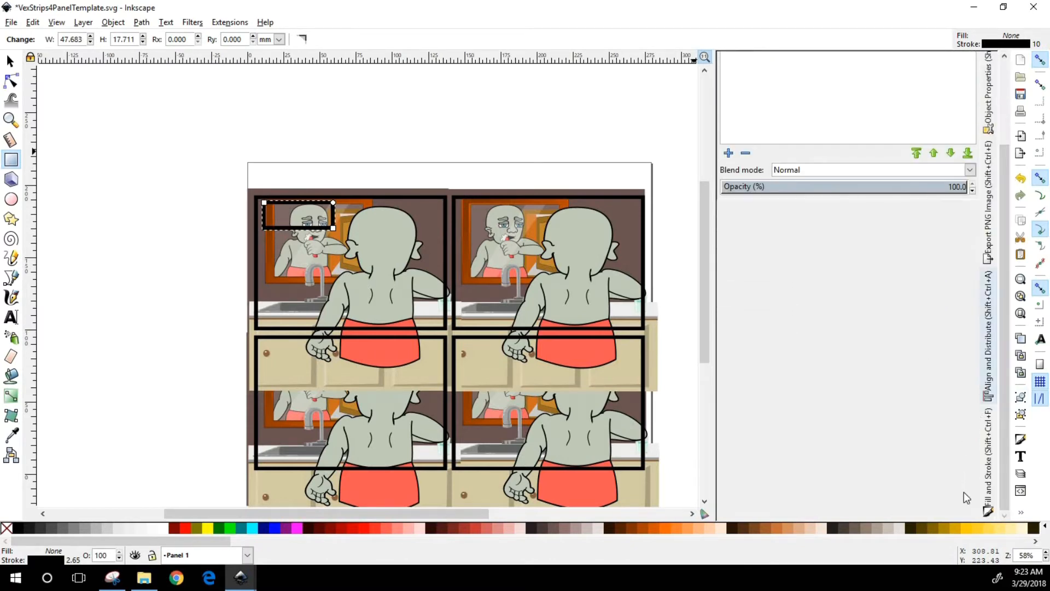
left_click(988, 481)
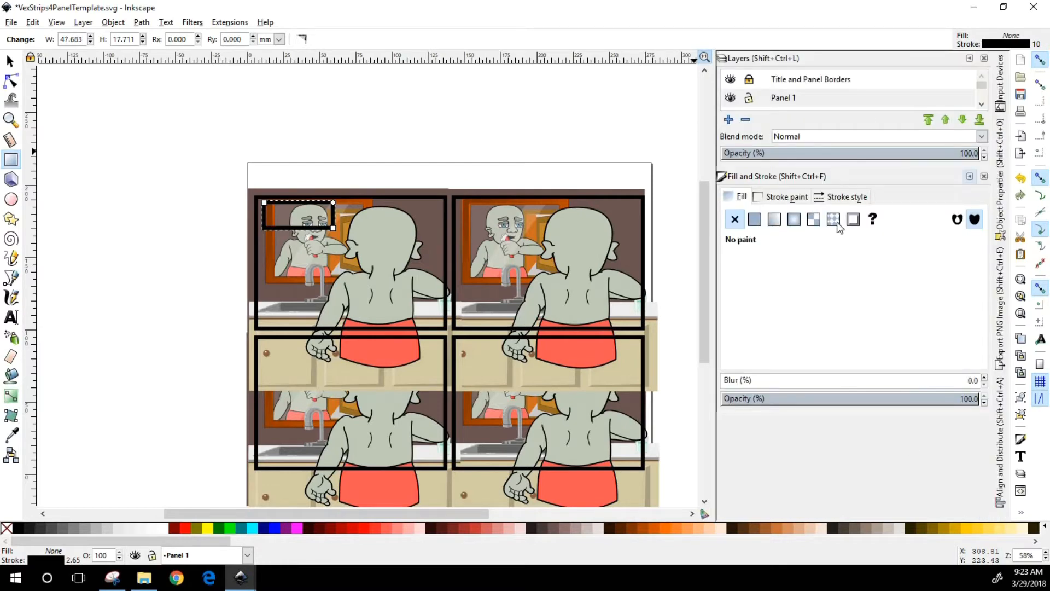
left_click(845, 196)
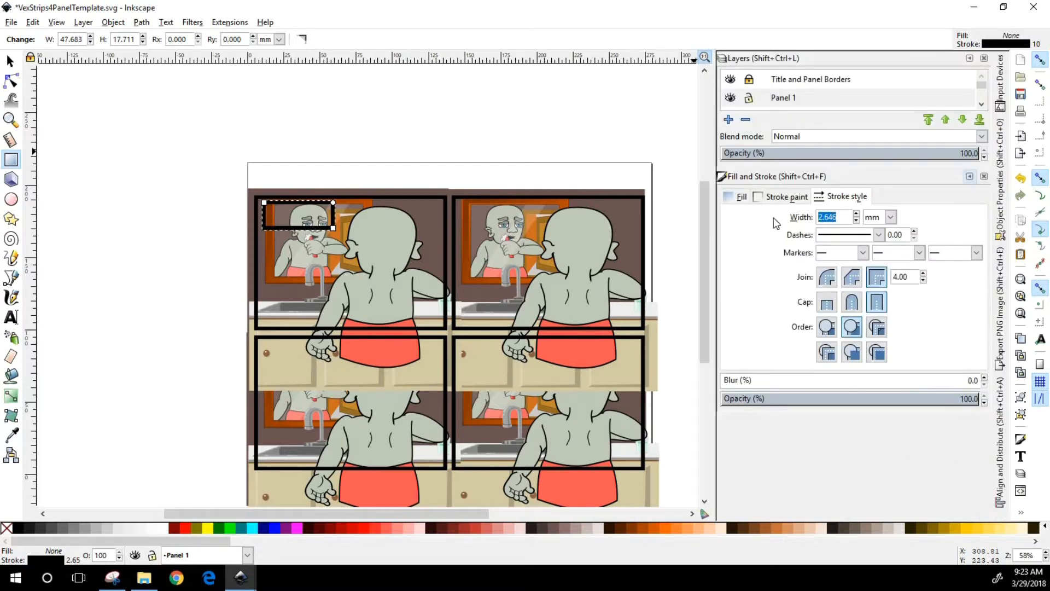
type("2")
key("Return")
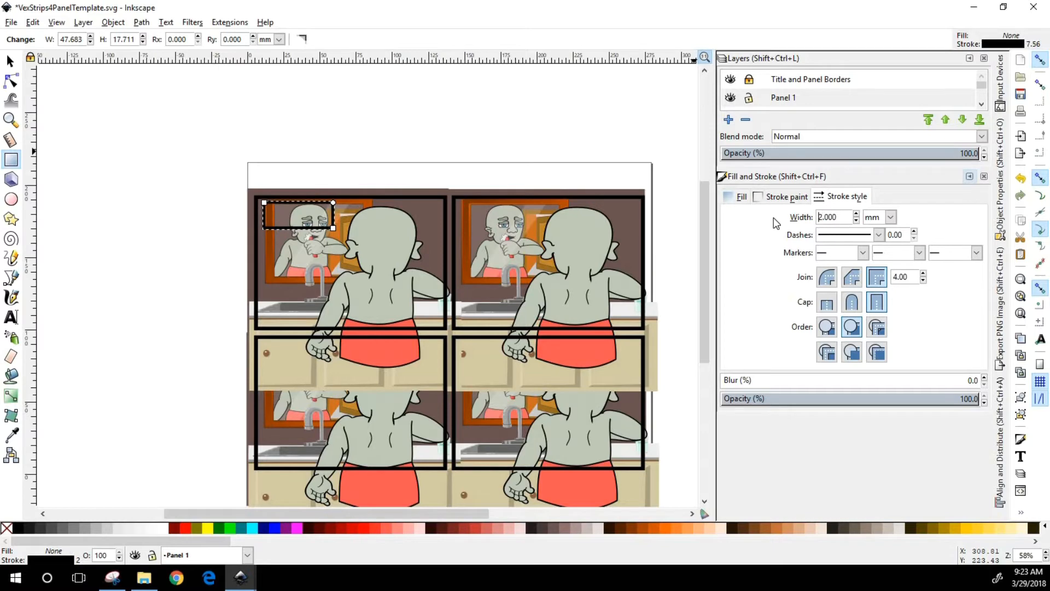
left_click_drag(846, 217, 783, 214)
left_click(891, 217)
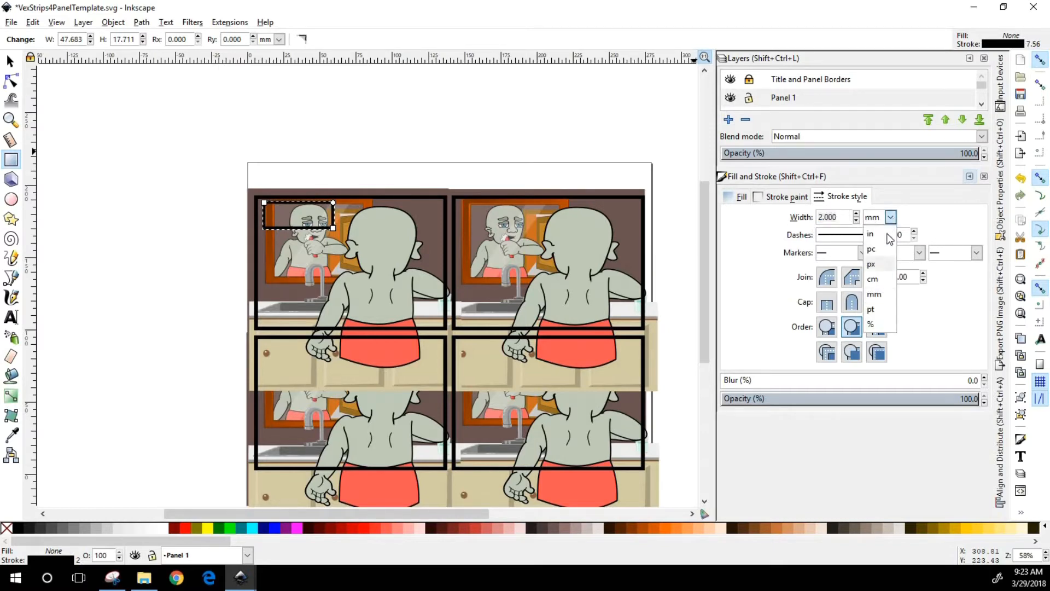
left_click(873, 264)
left_click_drag(843, 217, 789, 221)
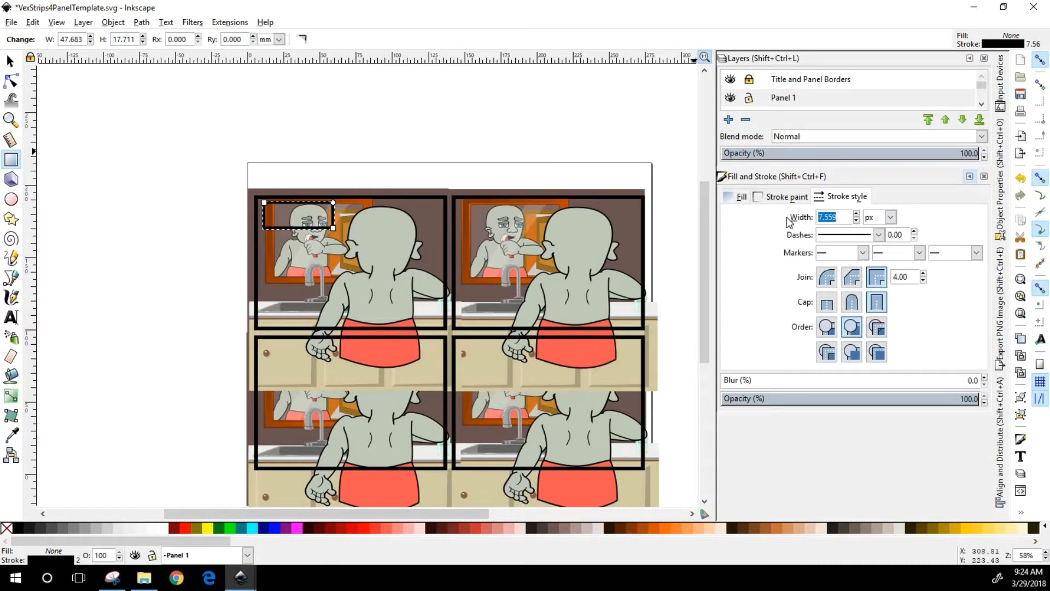
type("3")
key("Return")
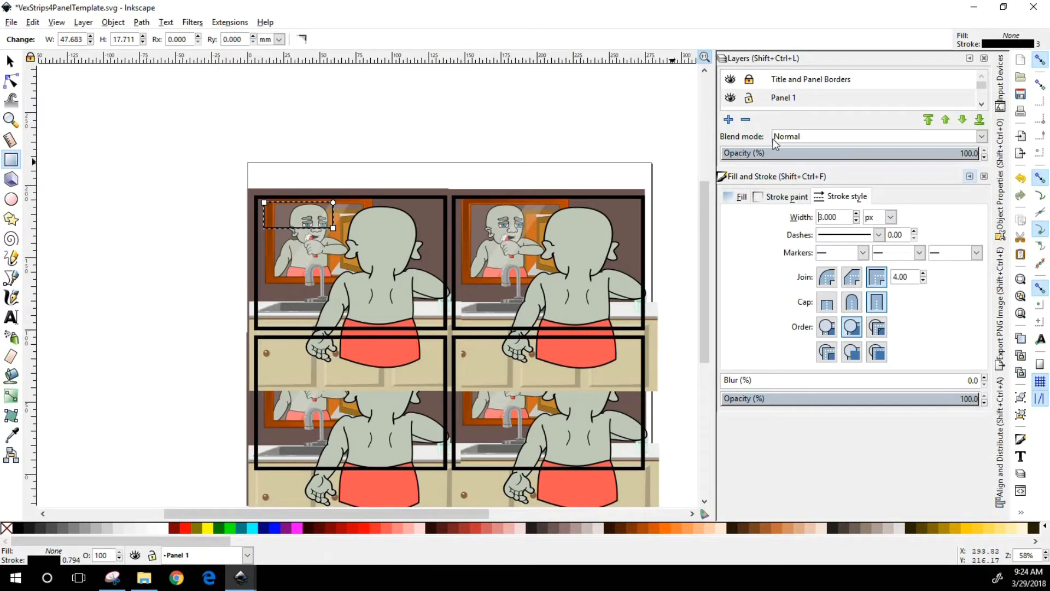
Give the rectangle a flat yellow fill (ffff00) and deselect it.
left_click(741, 197)
left_click(755, 219)
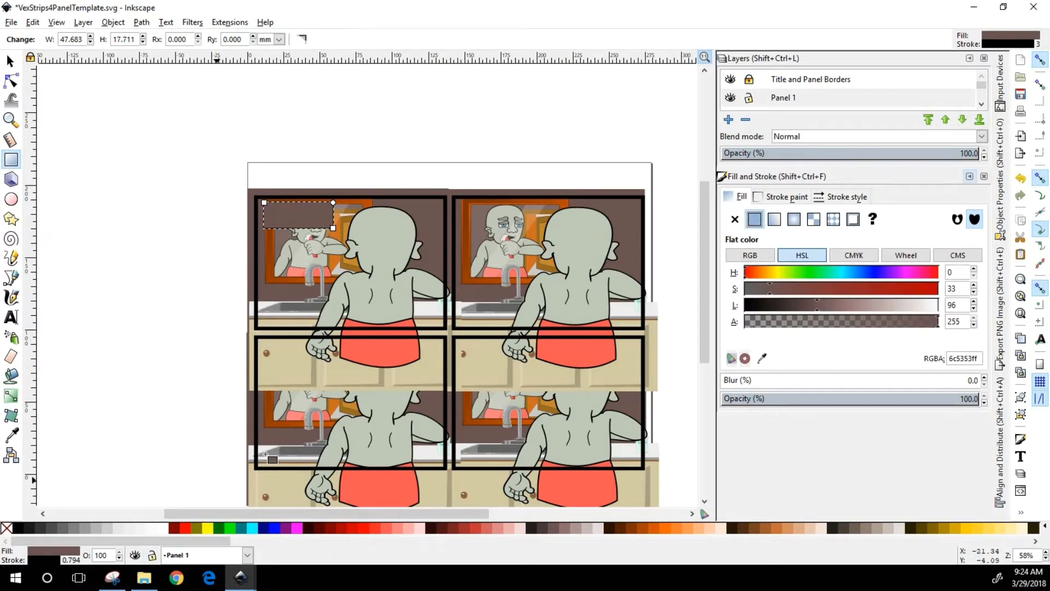
left_click(208, 528)
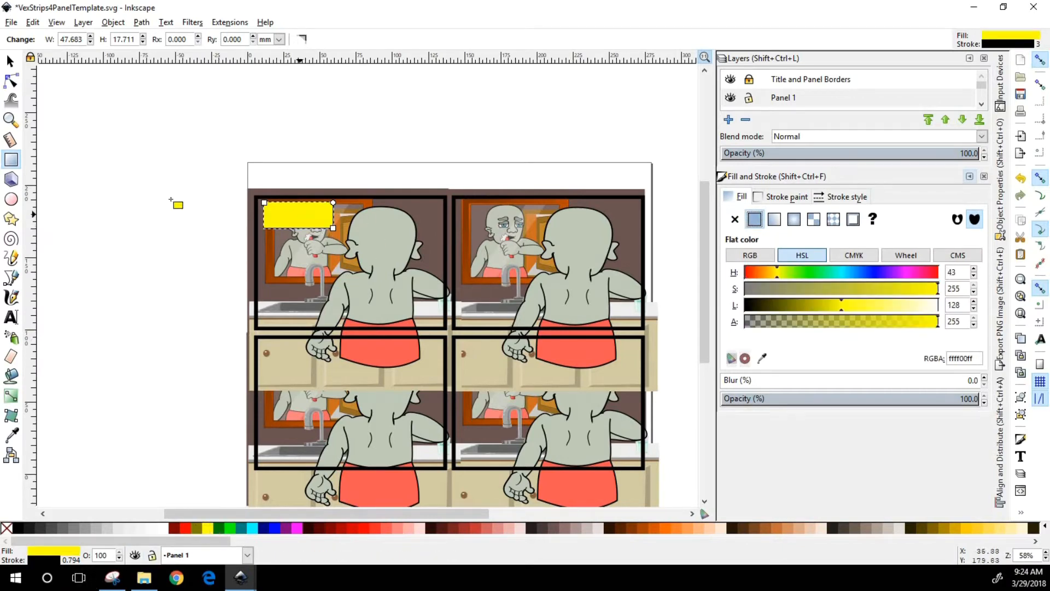
left_click(10, 61)
left_click(115, 291)
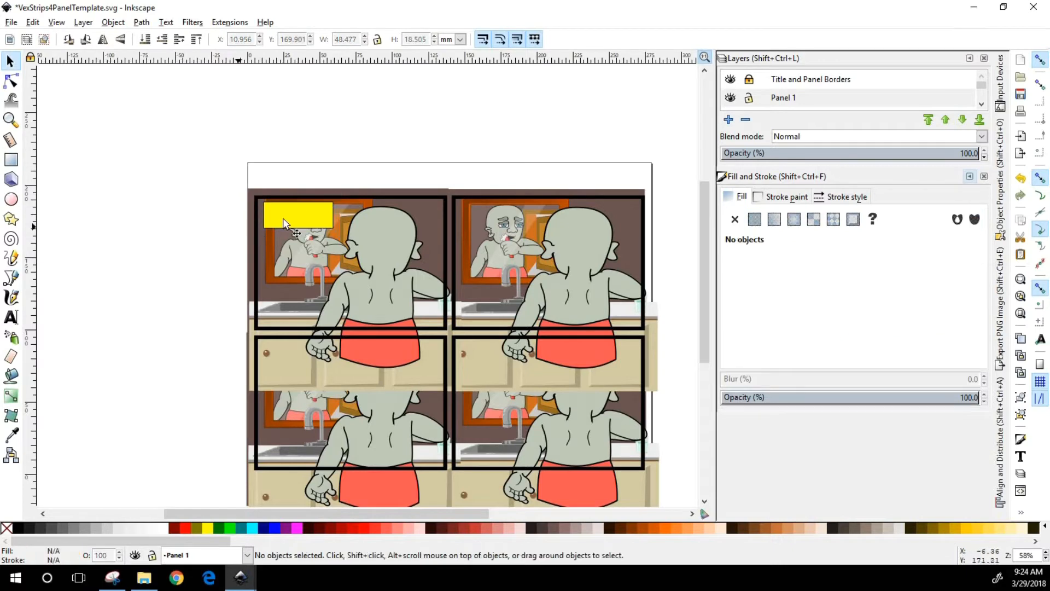
Move the yellow rectangle to the first panel's lower-left corner and change its fill to a swatch.
left_click_drag(284, 224, 284, 318)
left_click(284, 318, "alt")
left_click(283, 319)
left_click(854, 219)
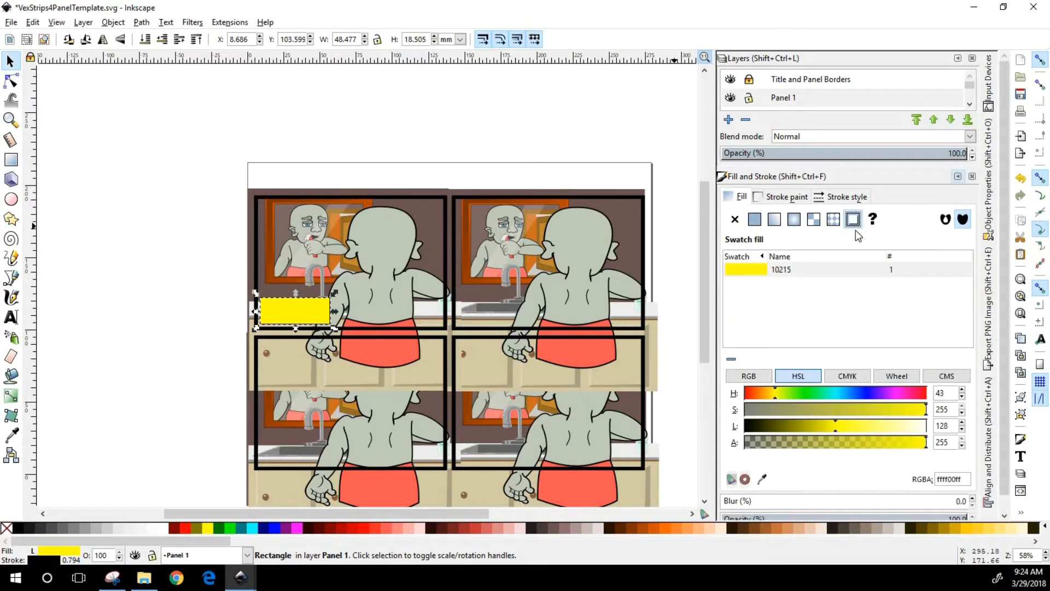
Set the rectangle's stroke to 4 px with round join, round cap and a different paint order, and select the scene behind it.
left_click(856, 197)
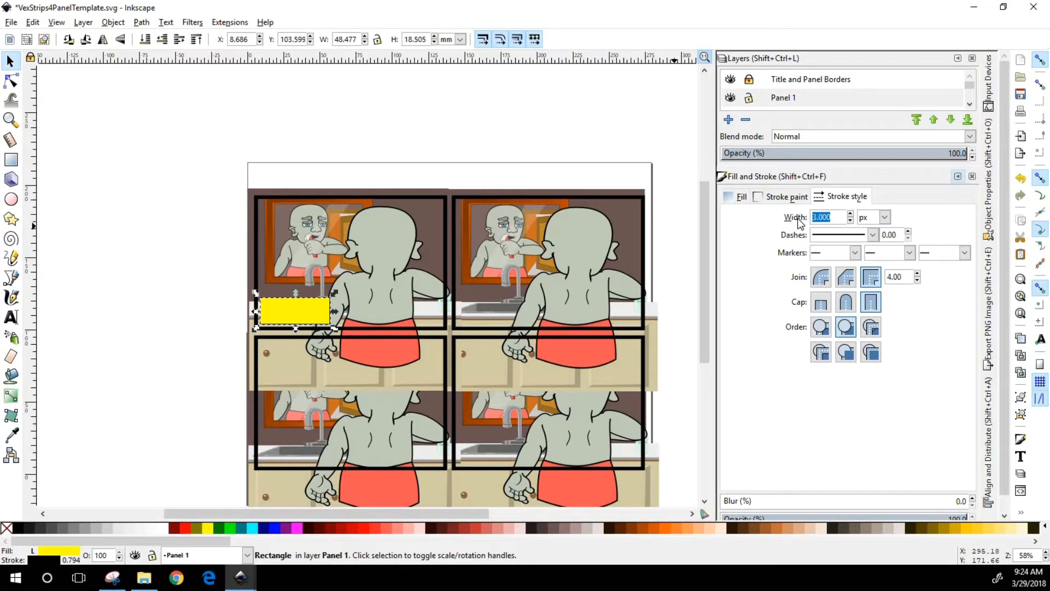
key("Return")
left_click(820, 353)
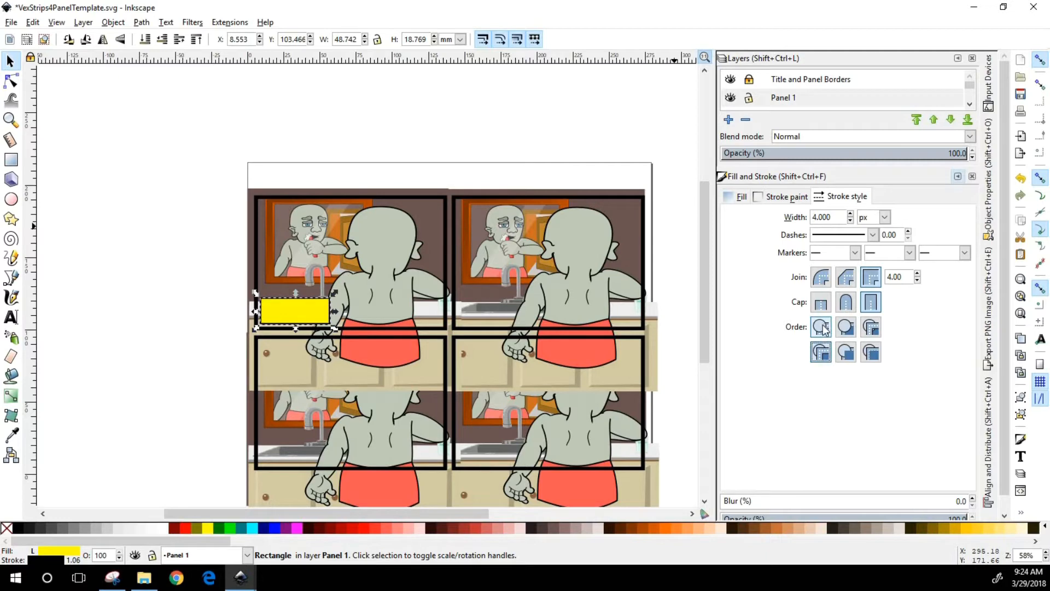
left_click(821, 277)
left_click(845, 301)
left_click(822, 353)
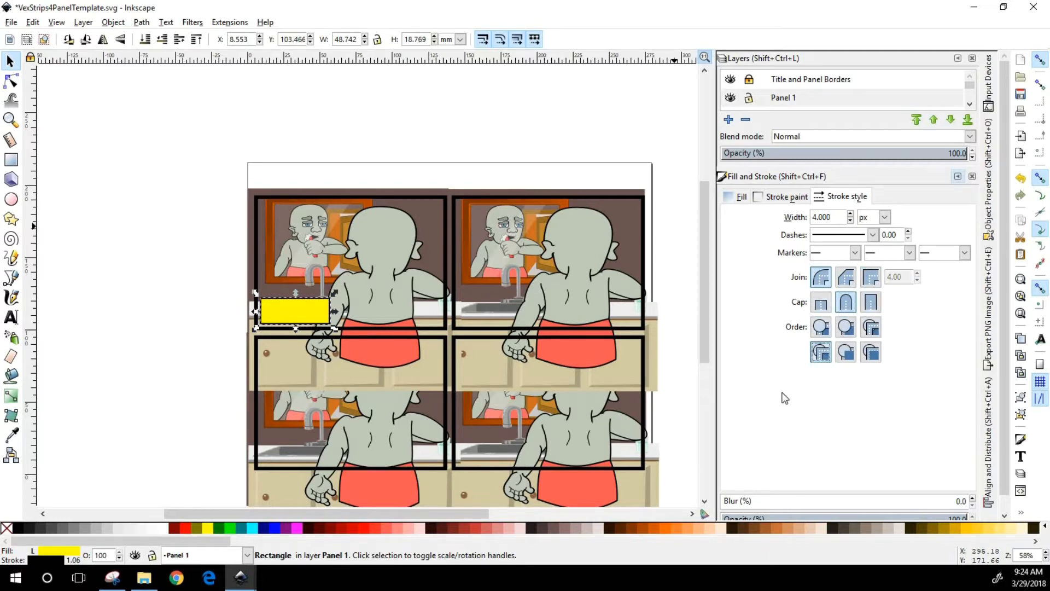
left_click(322, 310)
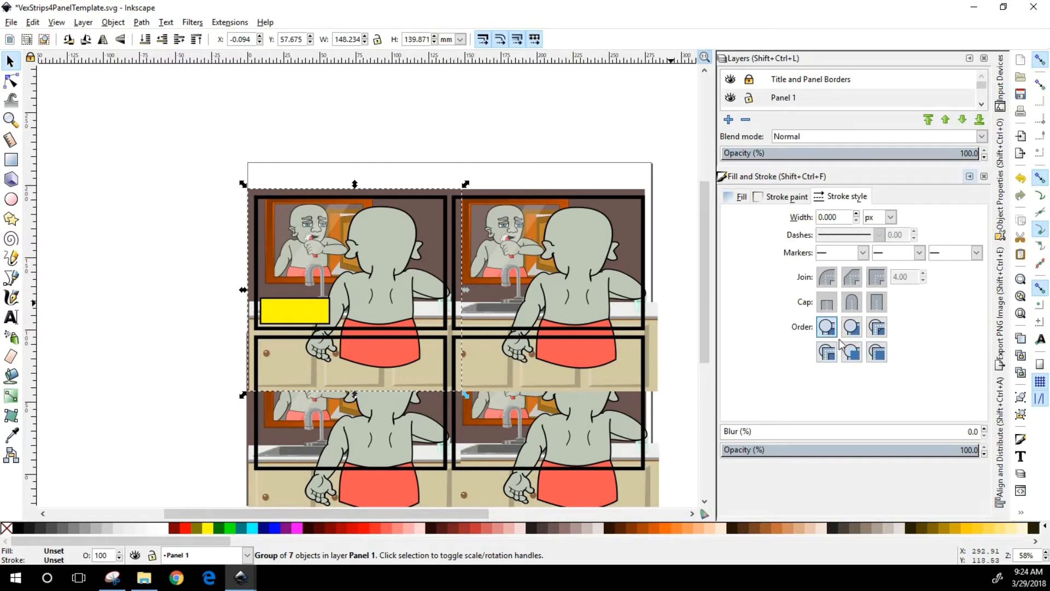
Make the yellow caption box wider and shorter, then add the text MONDAY and position it over the box.
left_click(317, 315, "ctrl")
left_click_drag(318, 314, 343, 300)
left_click(11, 317)
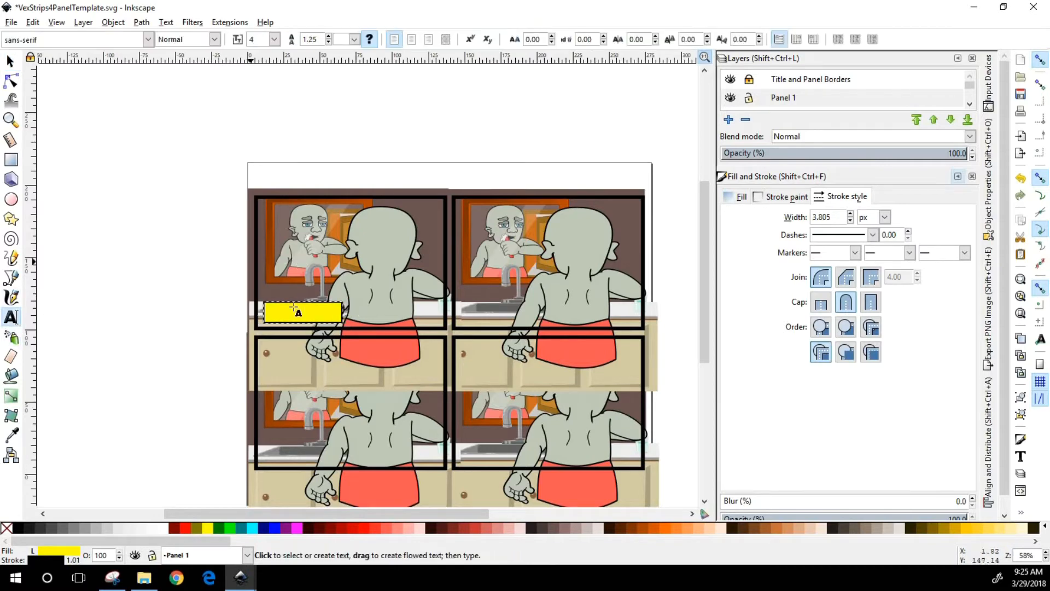
left_click(280, 322)
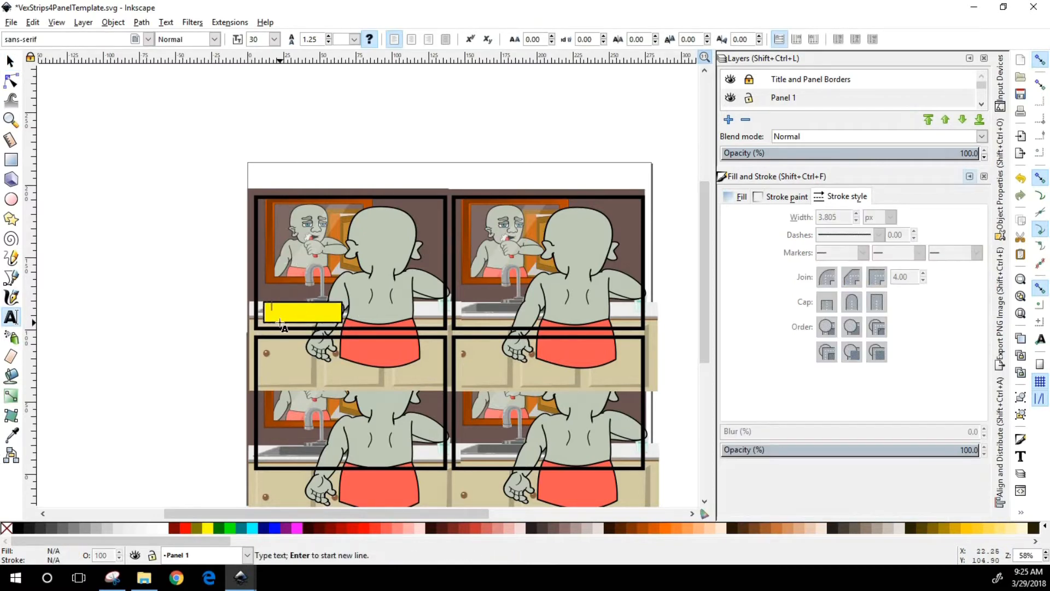
type("Mond")
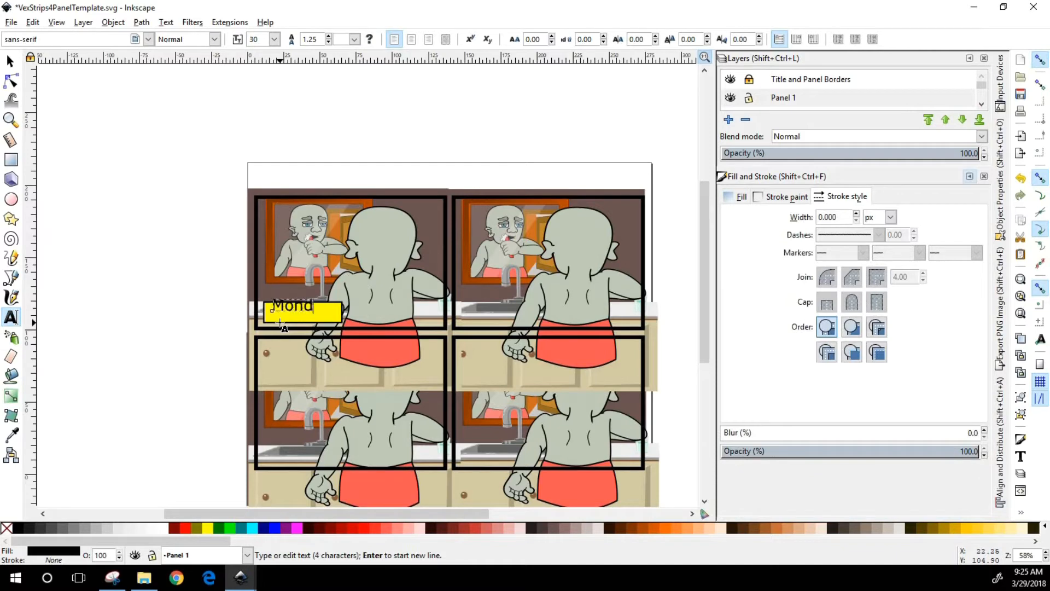
key("BackSpace")
type("ONDAY")
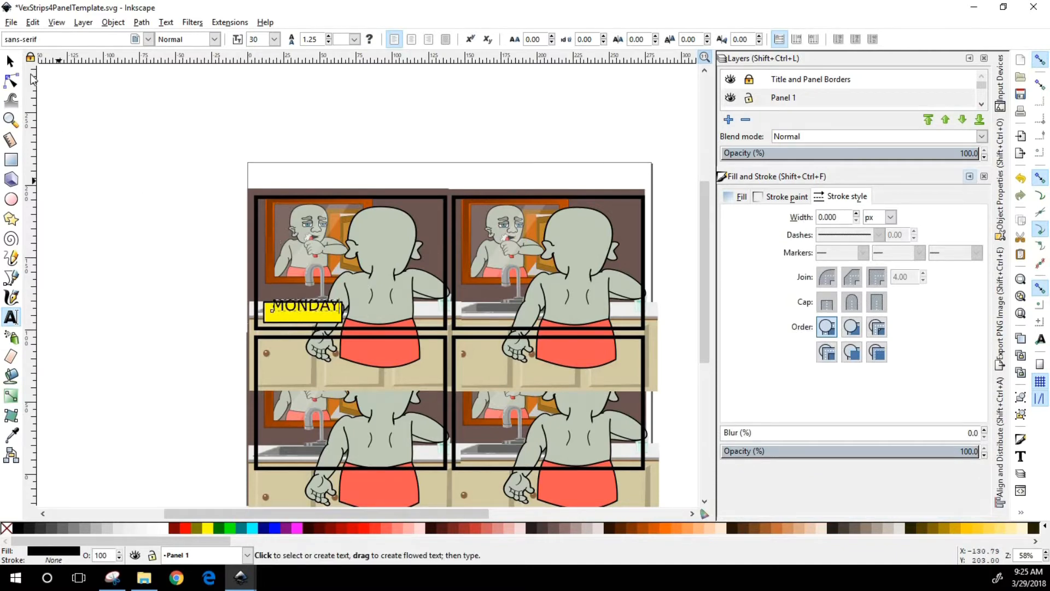
left_click(10, 60)
left_click_drag(317, 314, 311, 319)
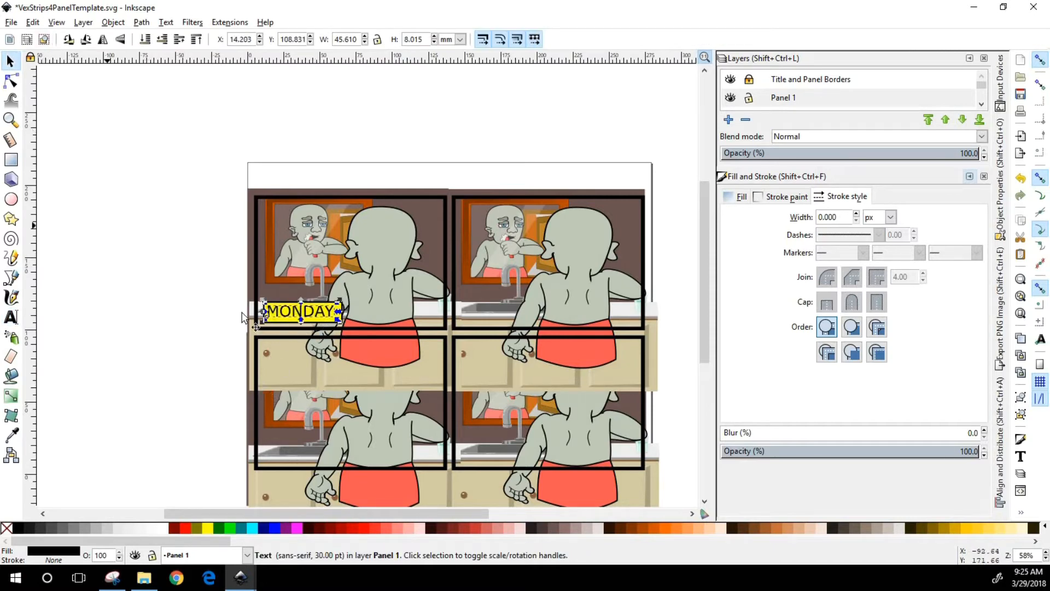
Change the font of the whole MONDAY text to CreativeBlock BB.
double_click(315, 313)
left_click_drag(337, 312, 263, 312)
left_click(148, 39)
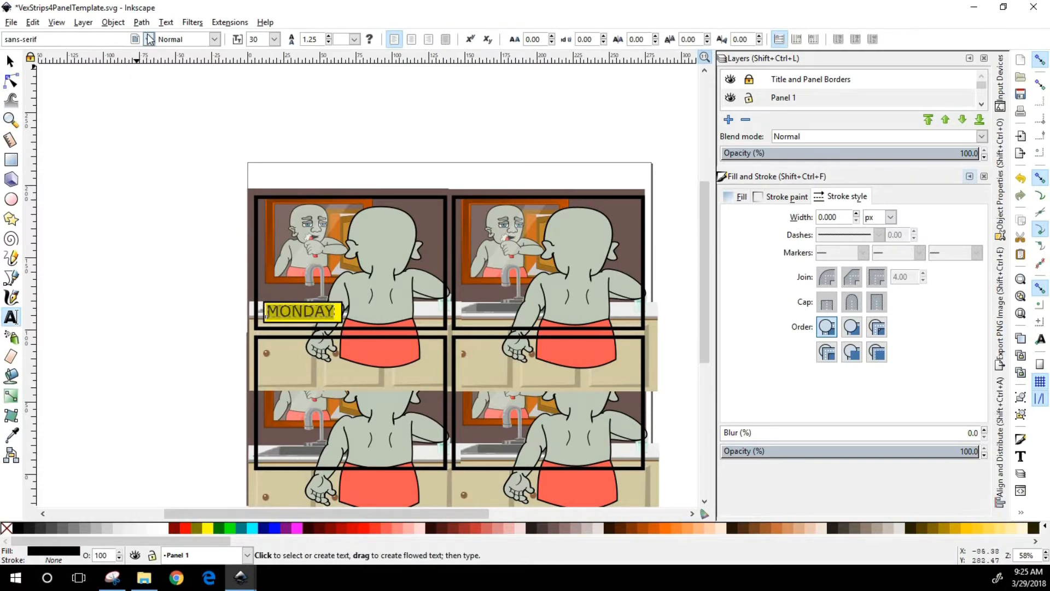
scroll(75, 168, "down", 20)
scroll(67, 150, "down", 6)
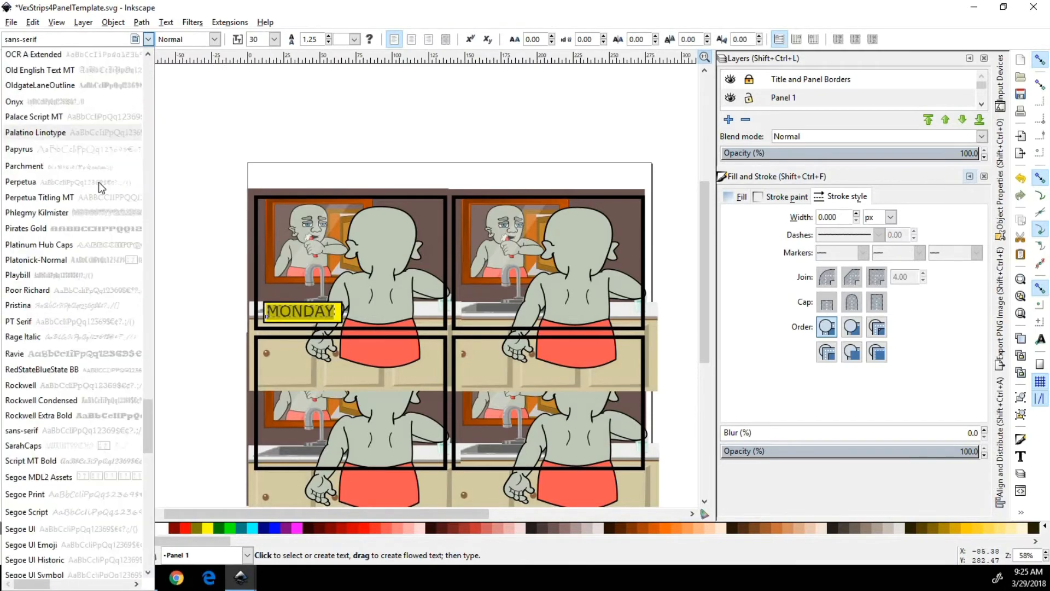
scroll(97, 228, "up", 20)
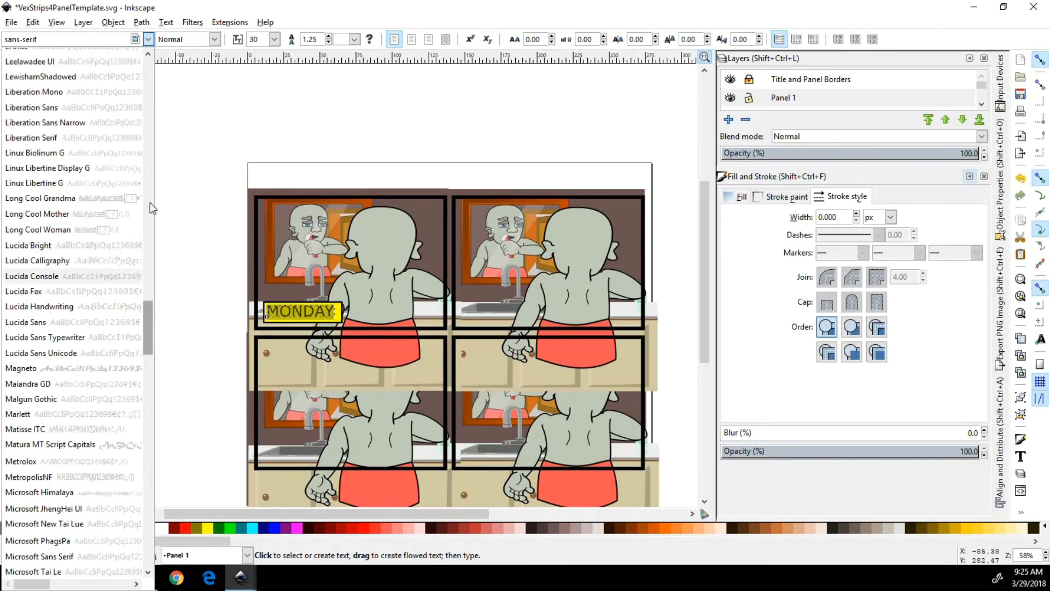
scroll(150, 141, "up", 20)
left_click_drag(149, 147, 148, 181)
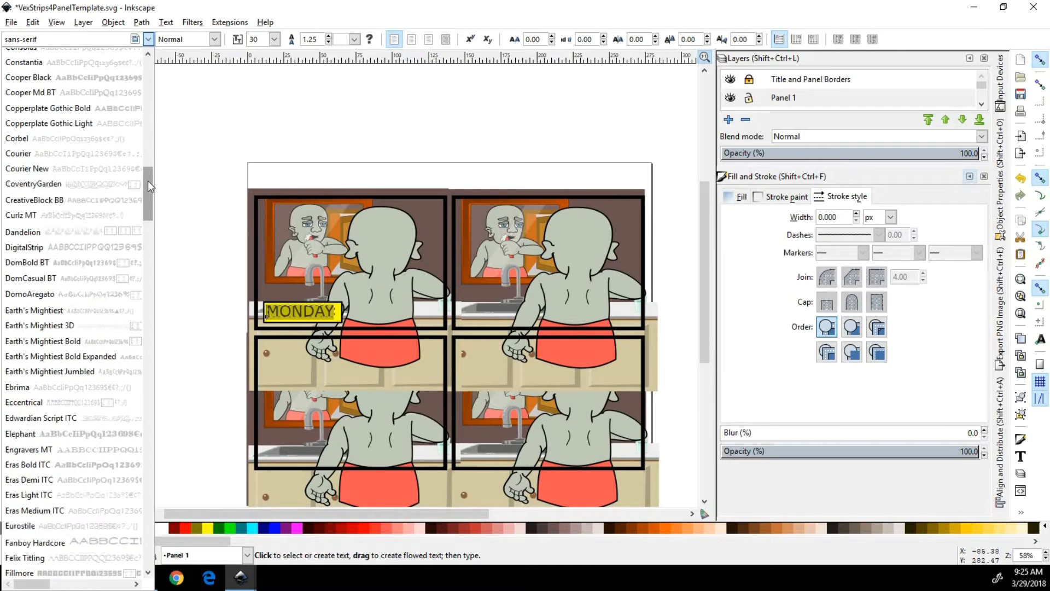
left_click(47, 201)
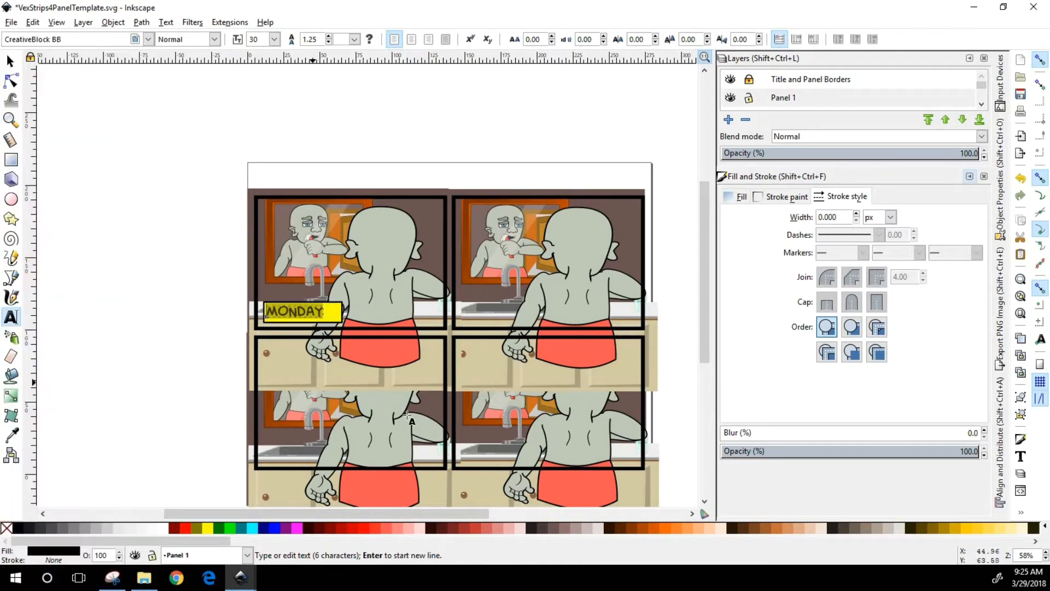
Narrow the yellow box behind MONDAY to about 47 mm so it fits the text.
left_click(9, 61)
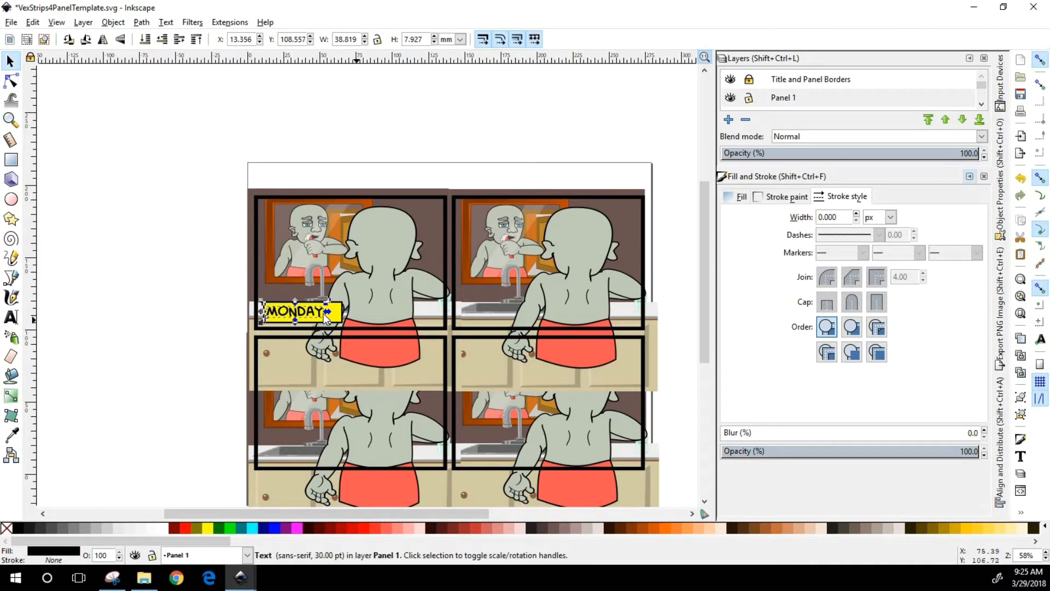
left_click(338, 317)
left_click_drag(348, 314, 335, 316)
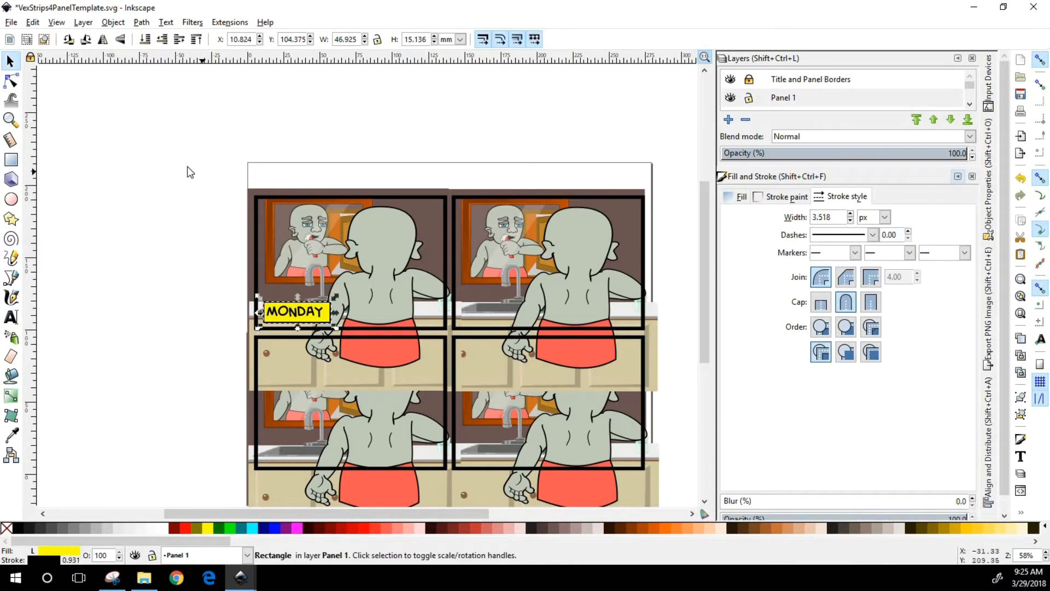
Copy the yellow box and its MONDAY text together, and dismiss the Fill and Stroke settings.
left_click(292, 315, "shift")
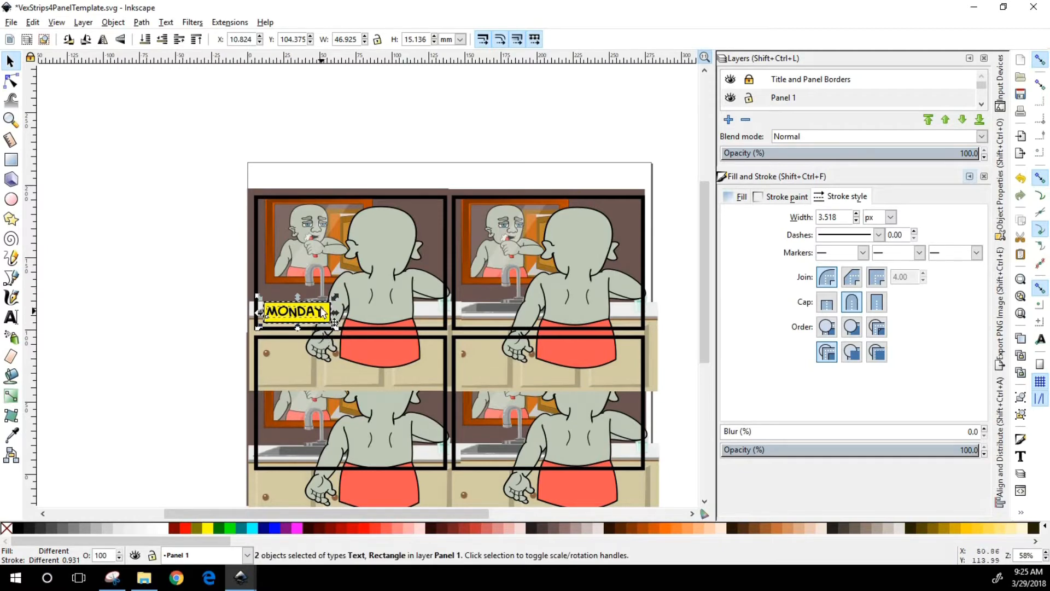
key("ctrl")
left_click(969, 177)
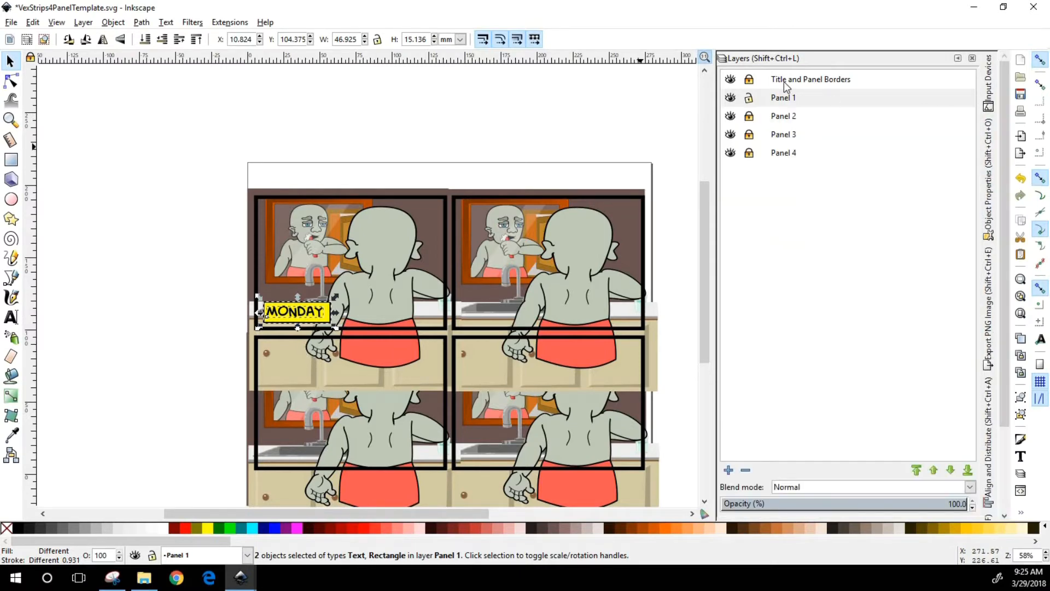
Lock the Panel 1 layer, switch to Panel 2 and paste the caption into the second panel's lower-left corner.
left_click(749, 98)
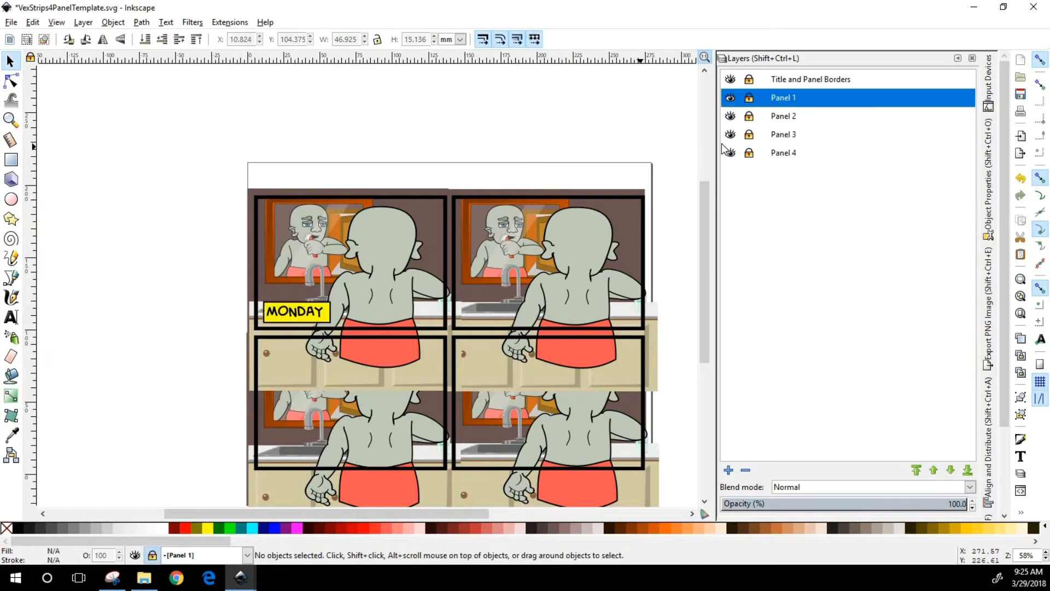
left_click(788, 121)
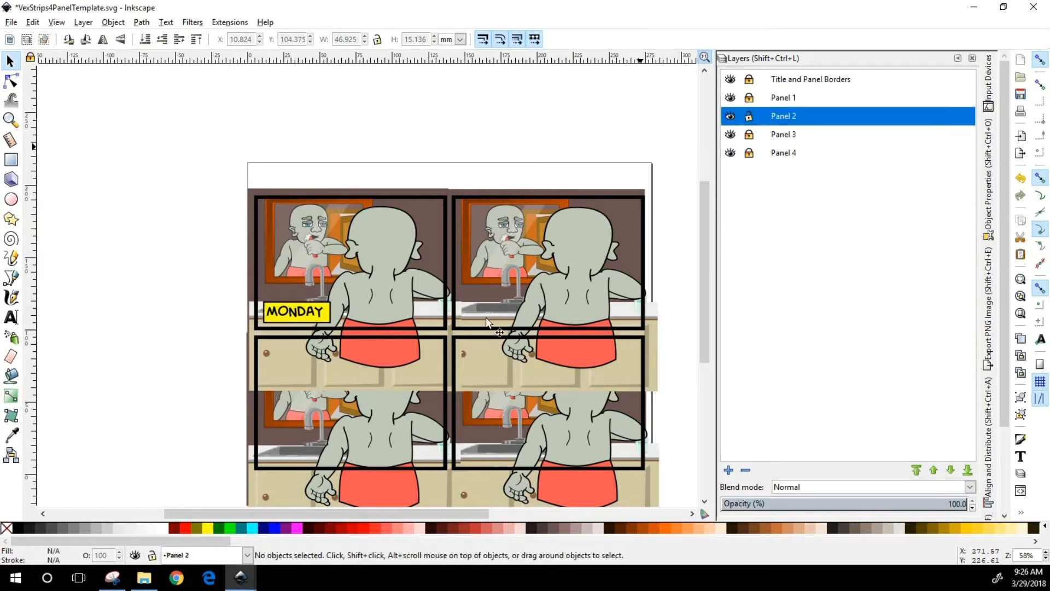
left_click(491, 309)
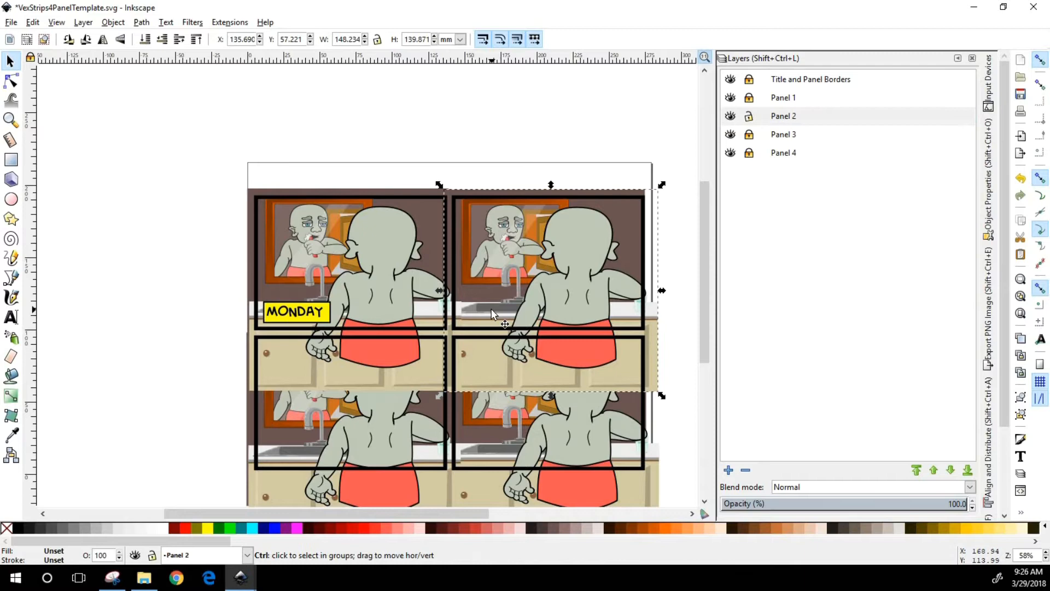
key("ctrl+v")
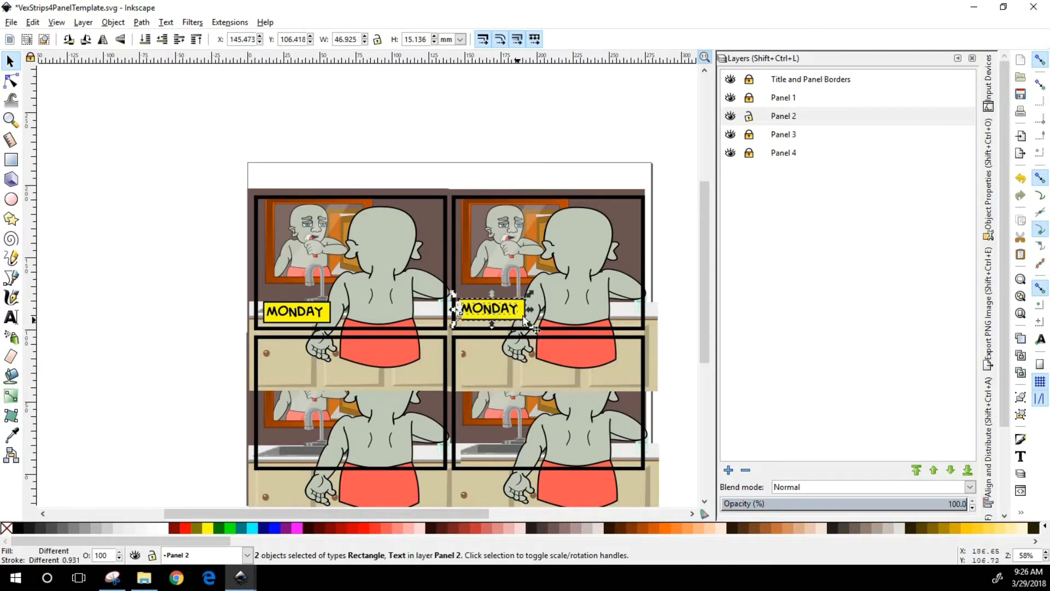
left_click_drag(523, 315, 526, 319)
Replace the caption text in the second panel with TUESDAY.
double_click(511, 318)
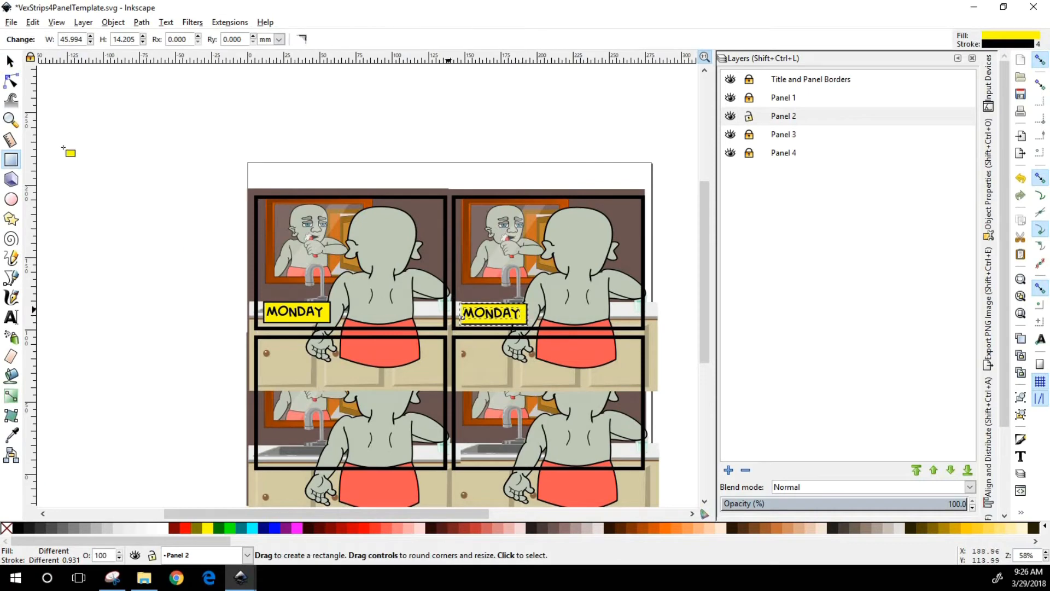
left_click(11, 316)
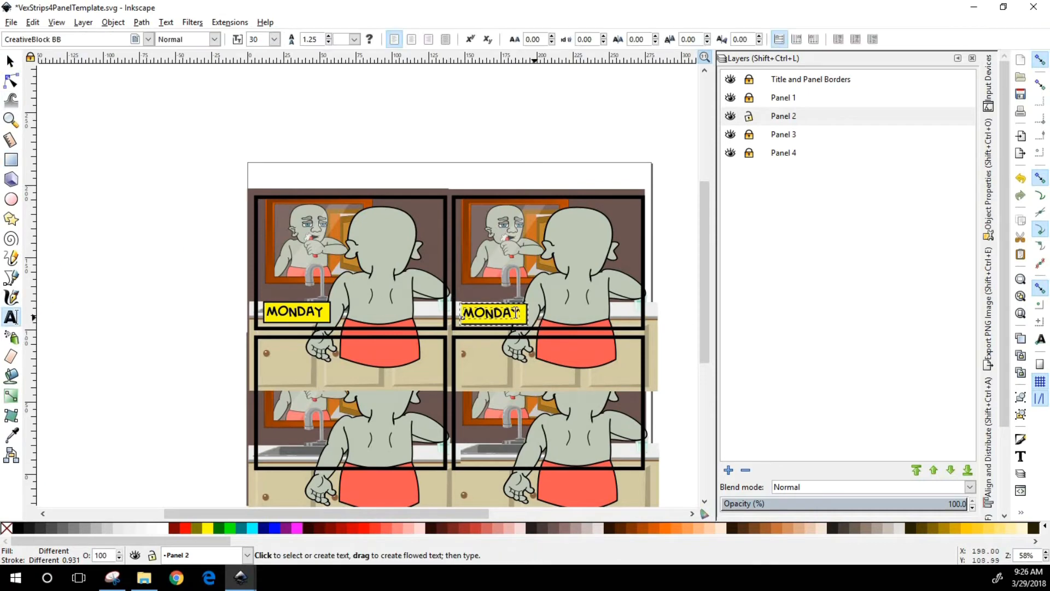
left_click_drag(518, 315, 454, 310)
type("TUESDA")
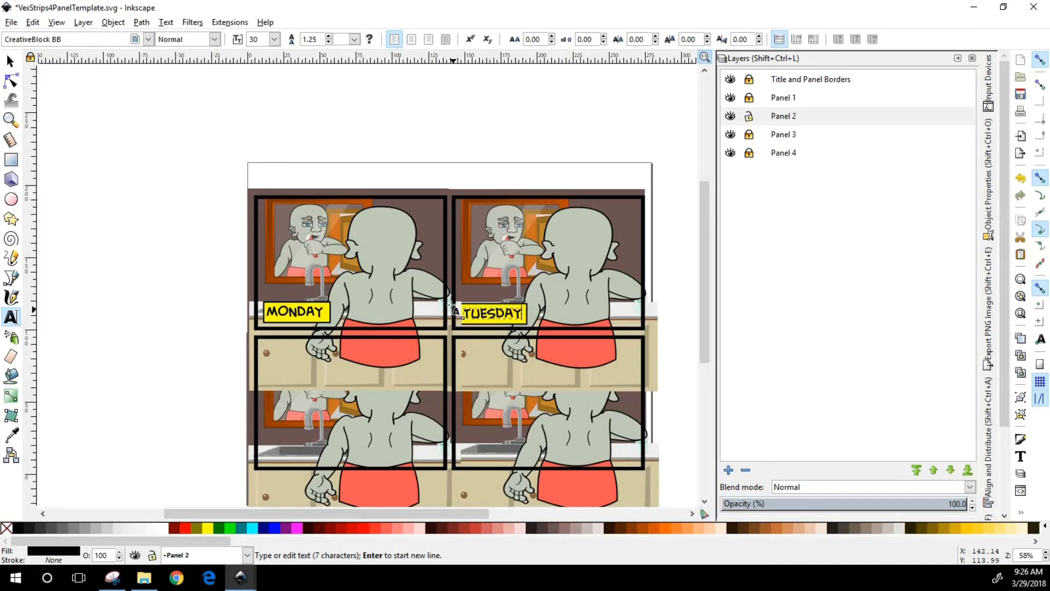
Lock the Panel 2 layer, unlock Panel 3 and paste the caption into the third panel's lower-left corner.
left_click(10, 60)
left_click(748, 116)
left_click(748, 135)
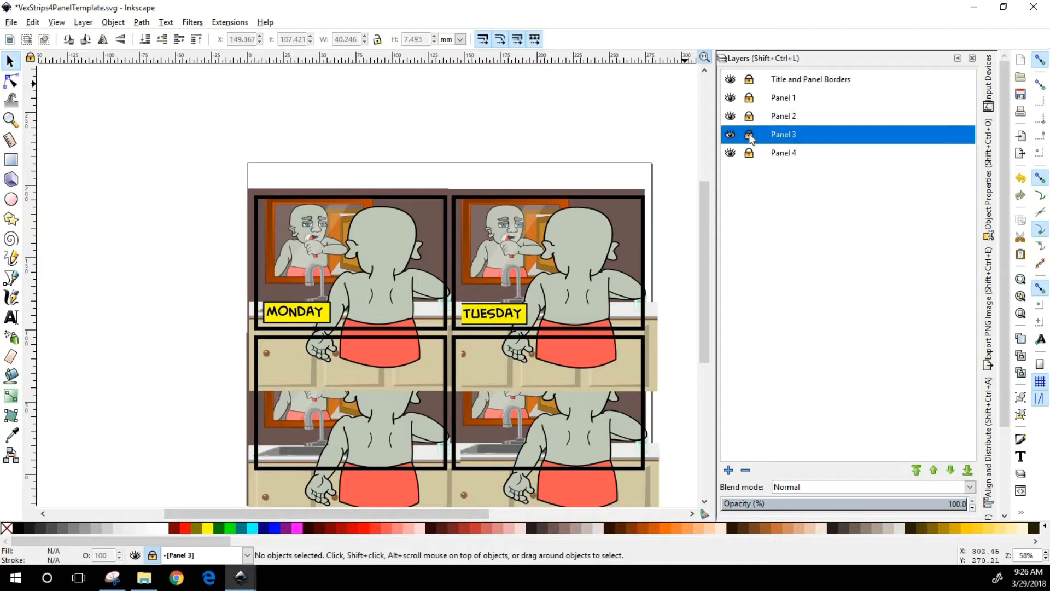
key("ctrl+v")
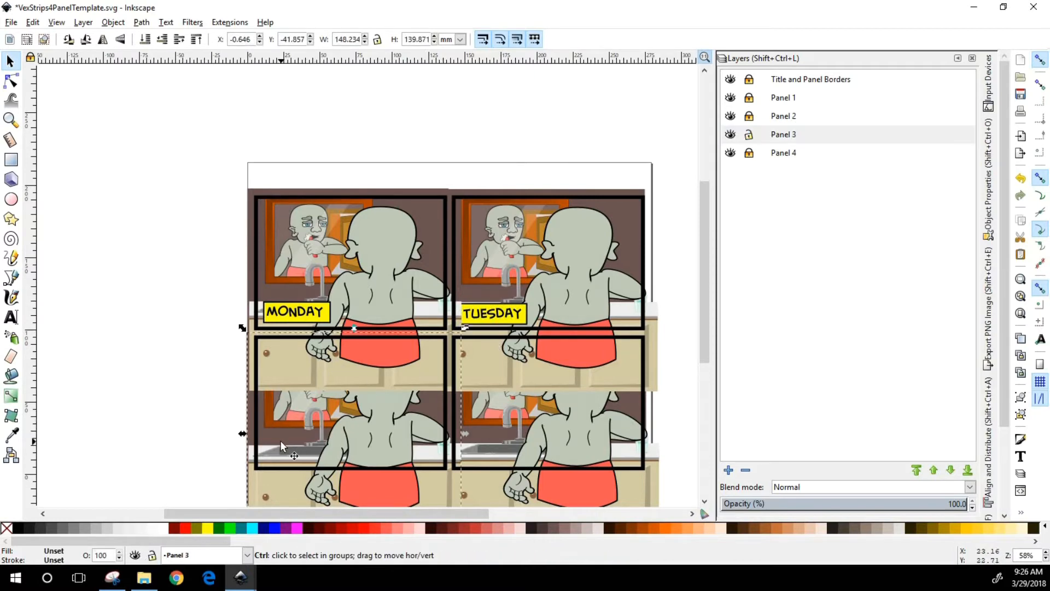
left_click_drag(315, 454, 319, 455)
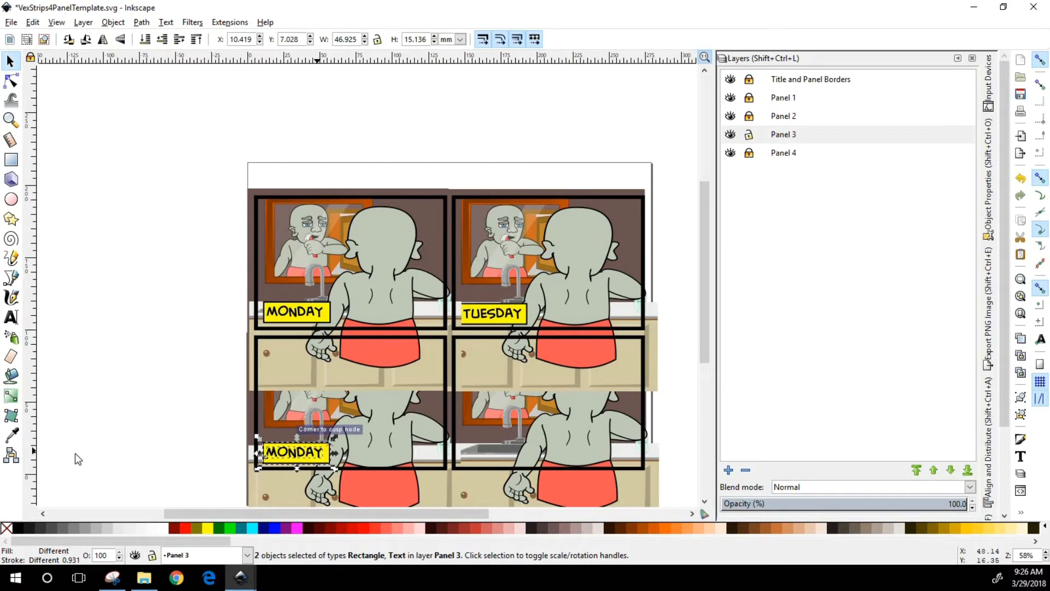
Replace the caption text in the third panel with WEDNESDAY.
left_click(11, 317)
left_click_drag(266, 453, 356, 455)
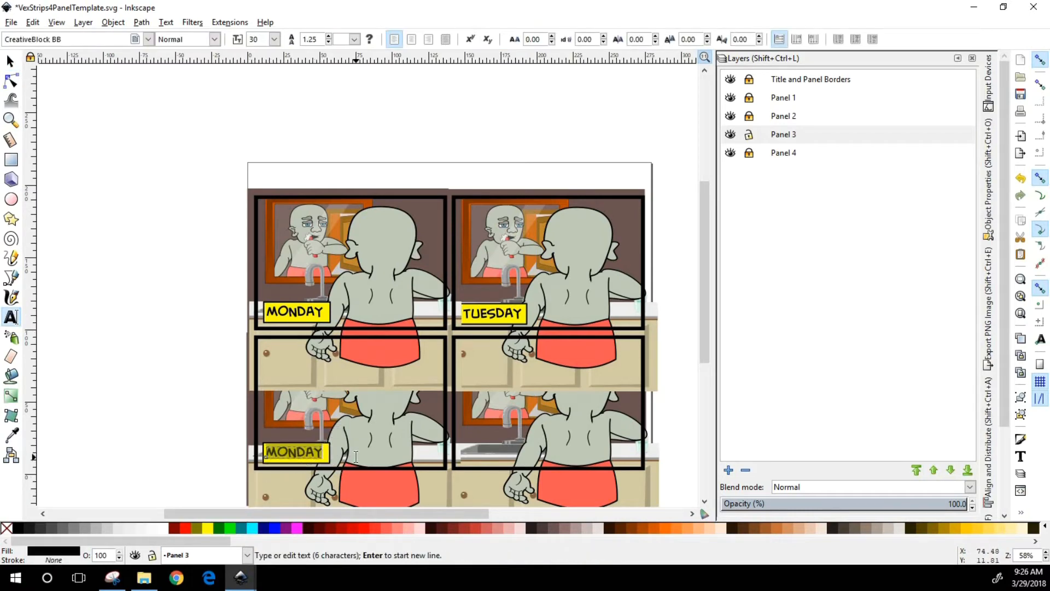
type("WE")
key("BackSpace")
type("ED")
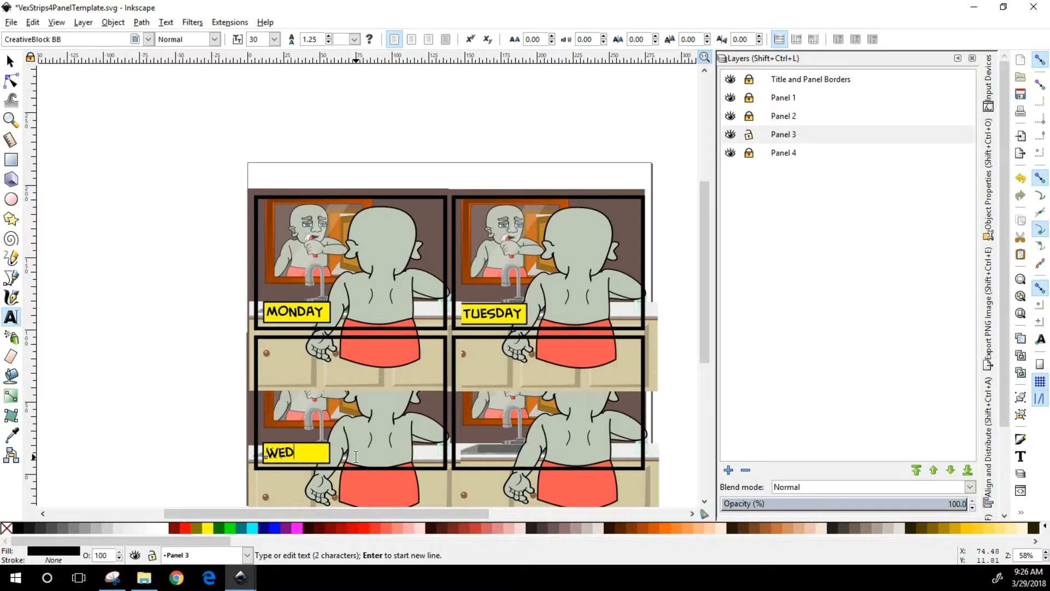
type("NESDAY")
Widen the yellow box behind WEDNESDAY to about 60.5 mm so it covers the whole word.
left_click(10, 60)
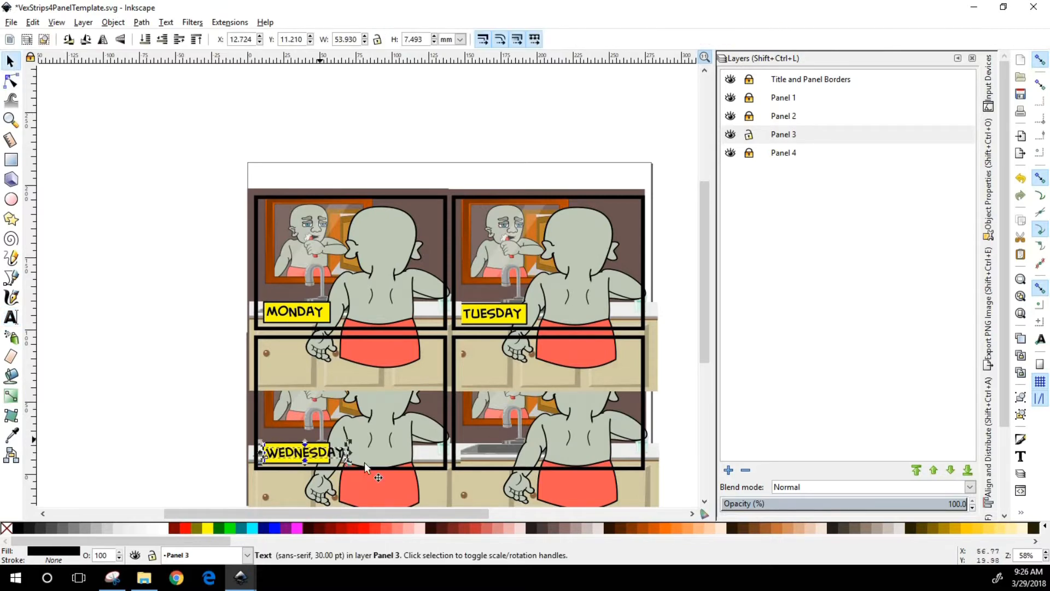
left_click(323, 467)
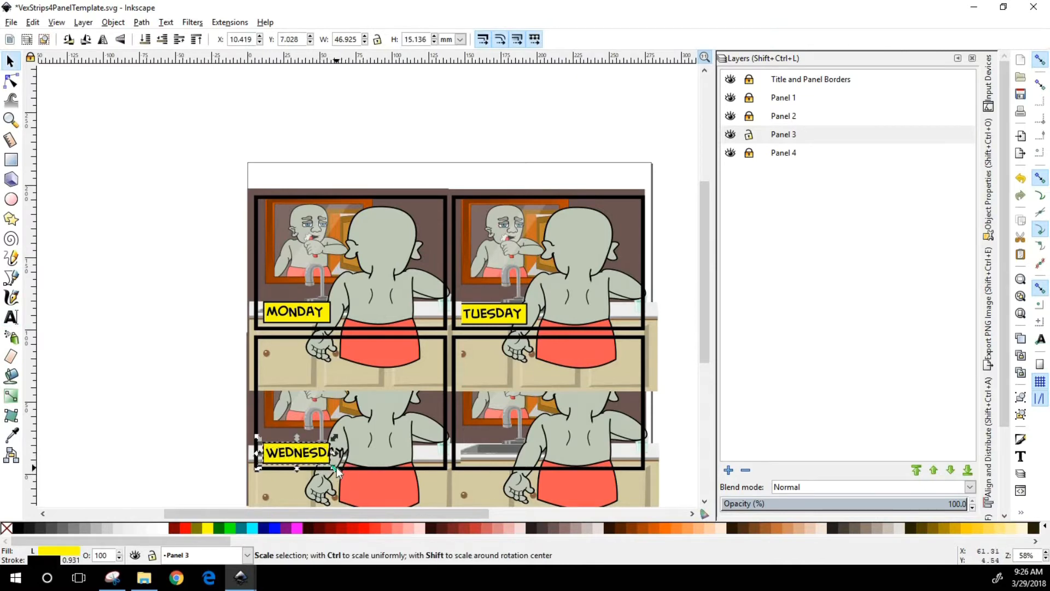
left_click_drag(336, 467, 355, 466)
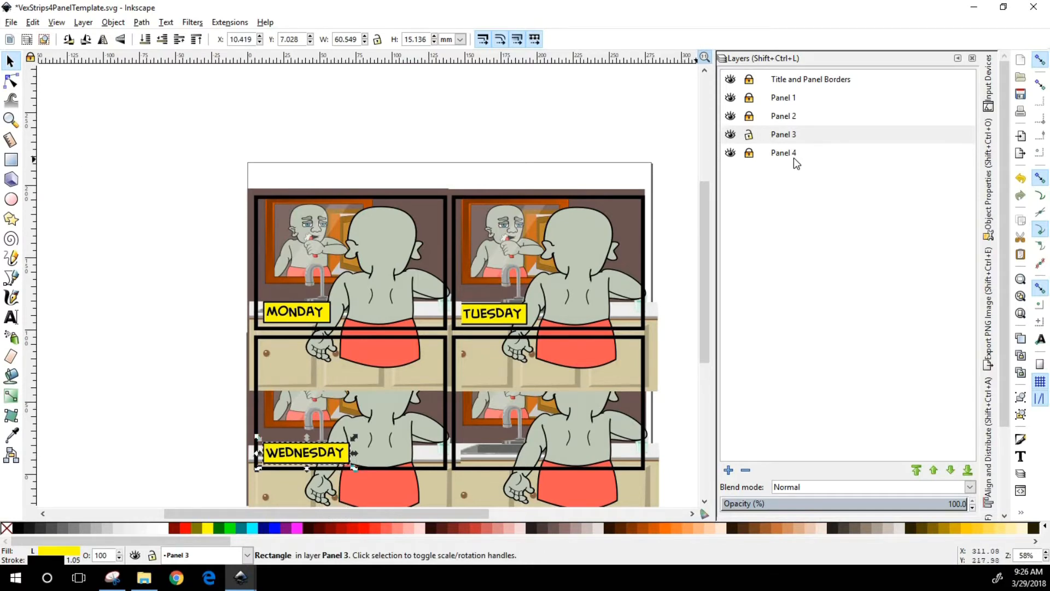
Lock the Panel 3 layer, unlock Panel 4 and paste the caption into the fourth panel's lower-left corner.
left_click(749, 134)
left_click(754, 156)
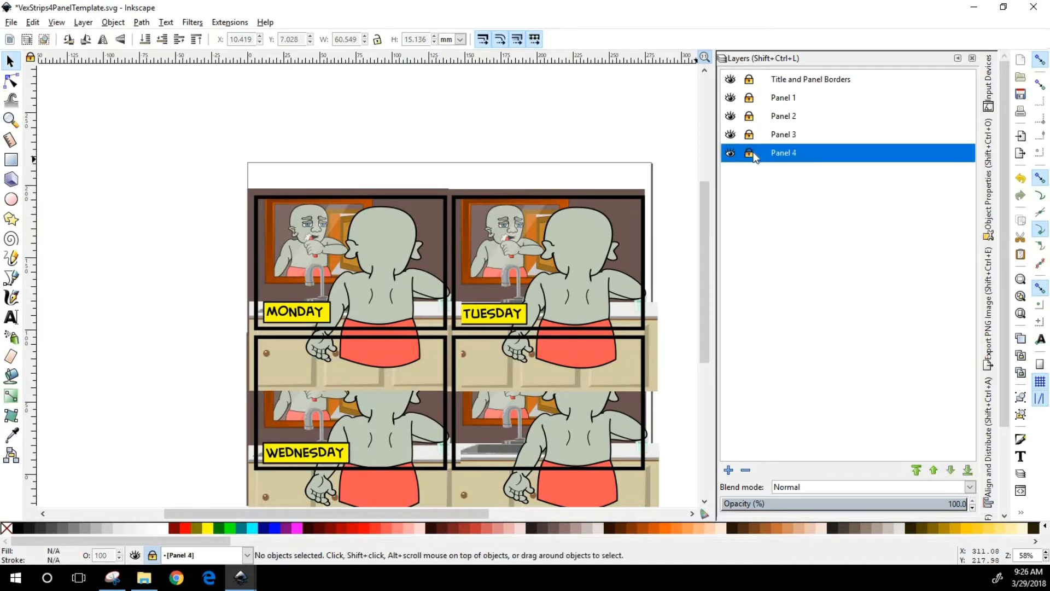
left_click(747, 154)
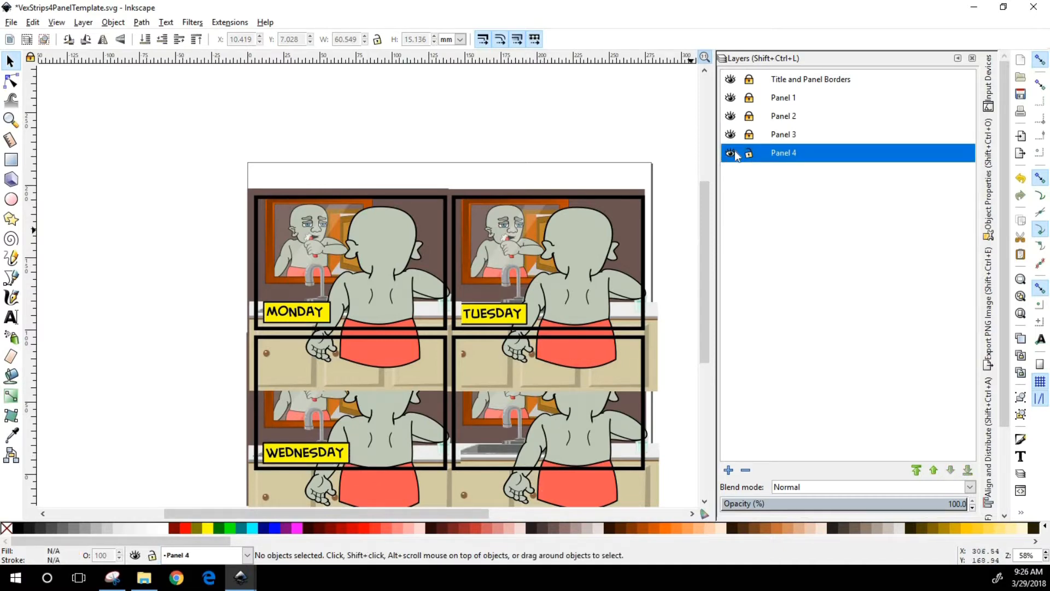
key("ctrl+v")
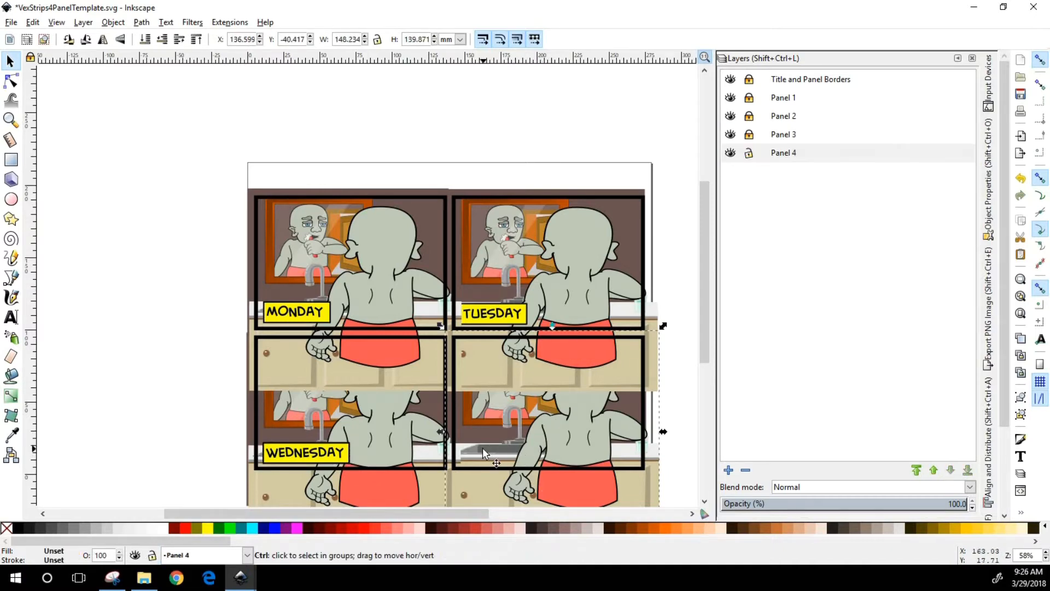
mouse_move(512, 454)
left_mouse_down()
mouse_move(528, 458)
mouse_move(514, 448)
left_mouse_up()
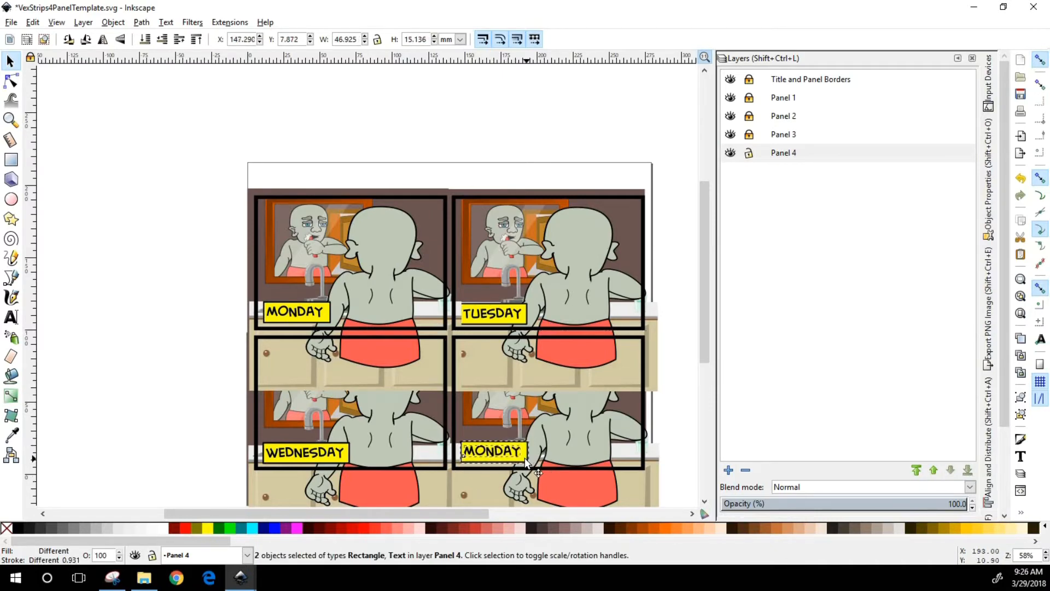
Replace the fourth panel's caption text with THURSDAY and widen its yellow box to about 56 mm.
left_click(11, 316)
left_click_drag(494, 452, 428, 447)
type("THURS")
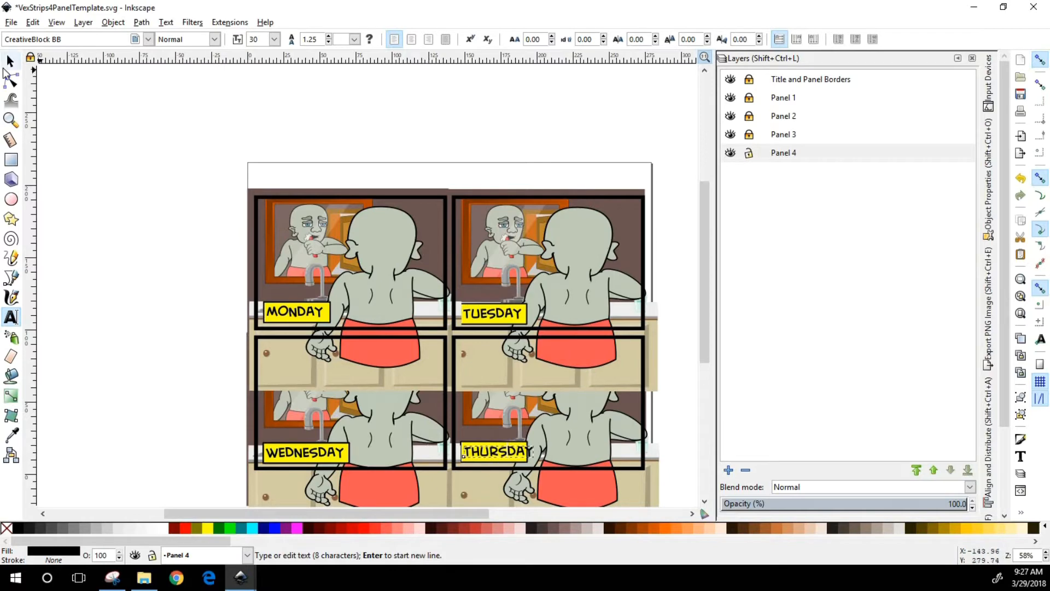
left_click(10, 61)
left_click(521, 465)
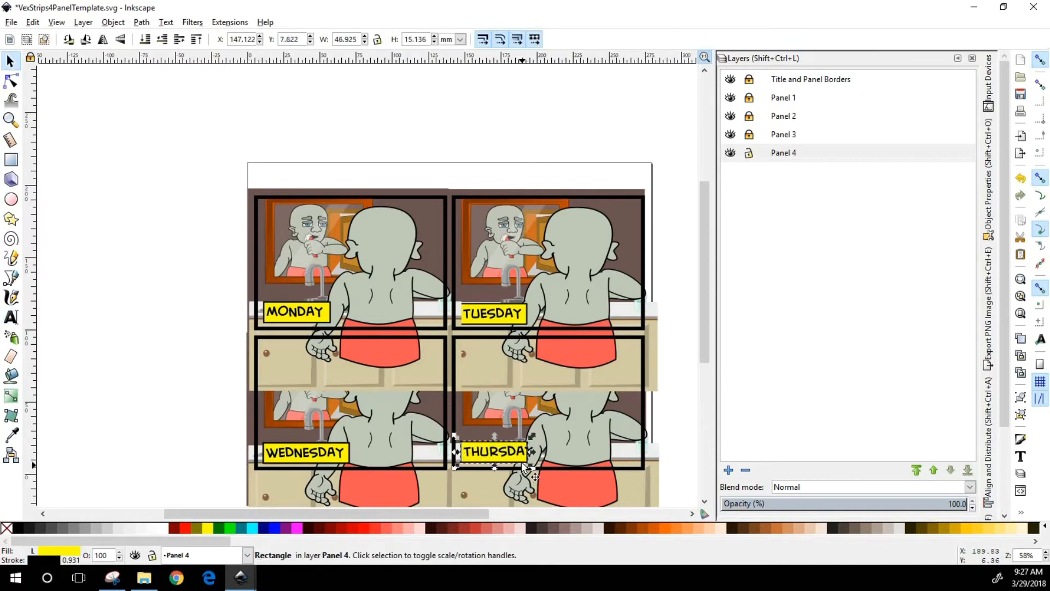
left_click_drag(526, 465, 547, 467)
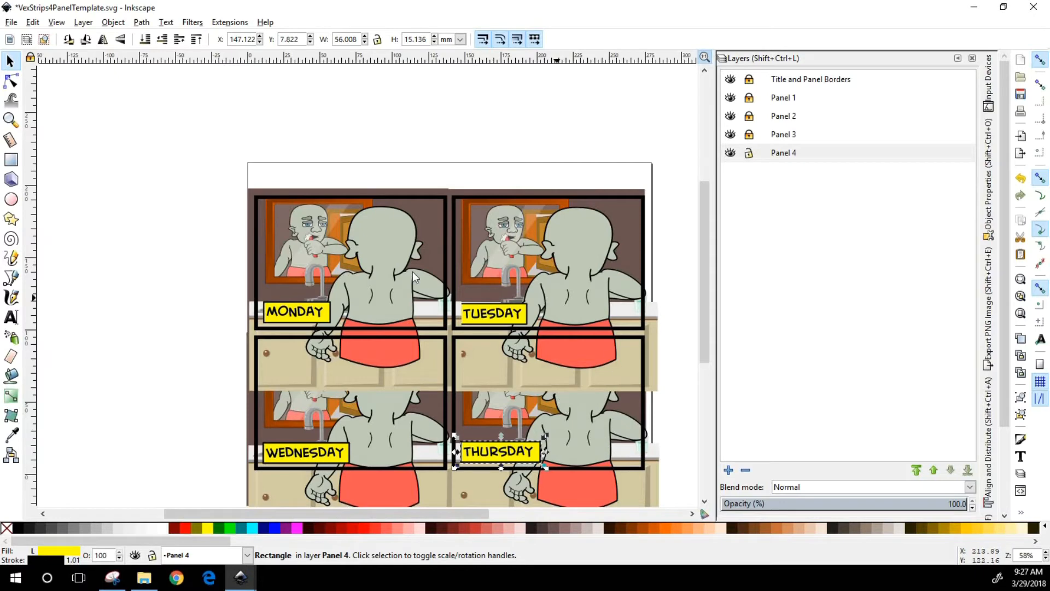
Hide the Panel 1, Panel 2 and Panel 3 layers.
left_click(730, 97)
left_click(730, 116)
left_click(730, 134)
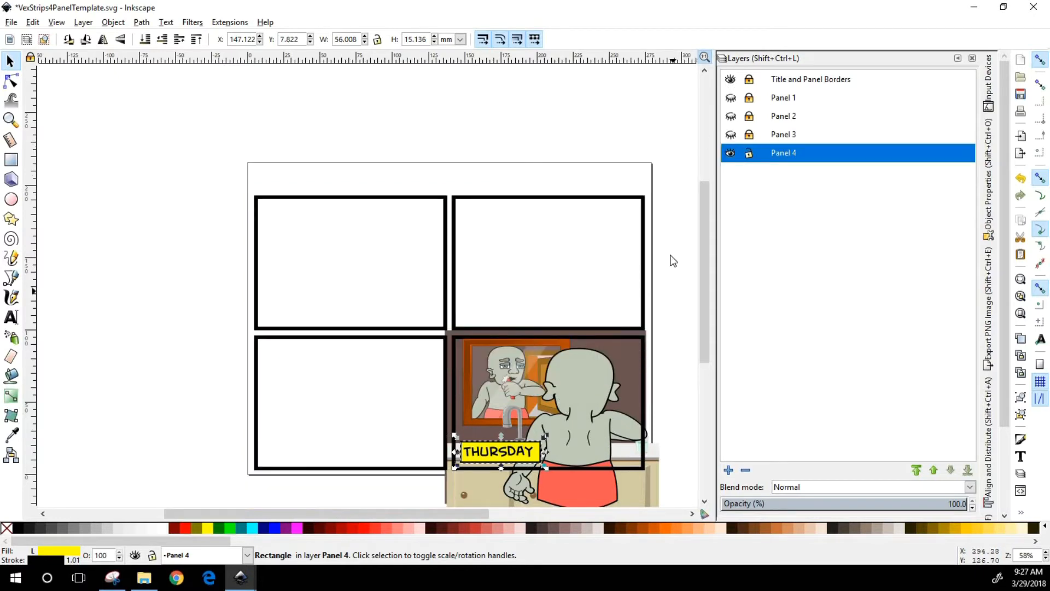
Draw an ellipse about 26 by 22 mm over the figure's back in the fourth panel and fill it white.
left_click(11, 199)
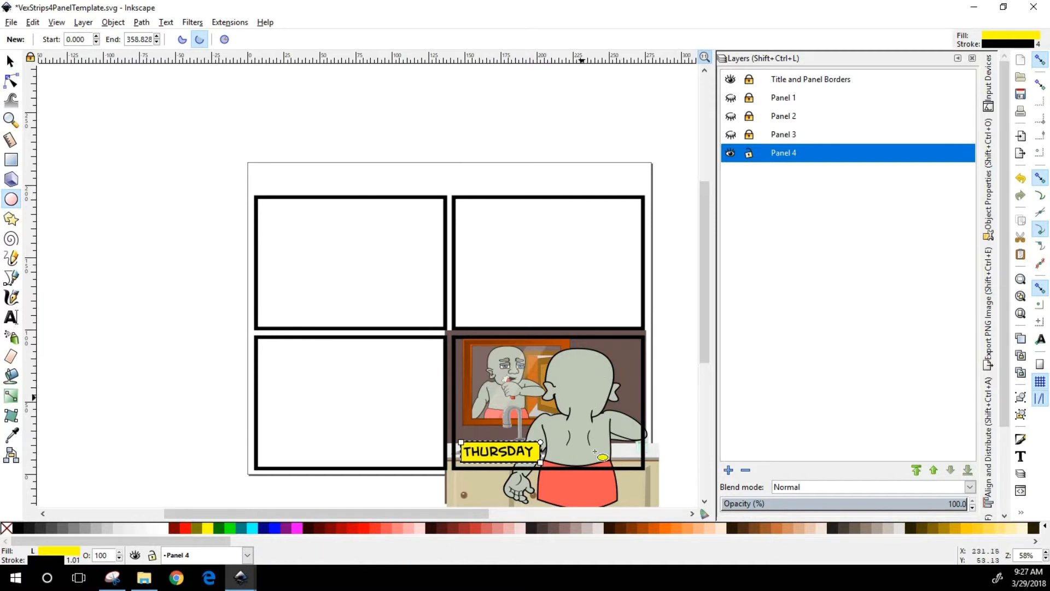
left_click_drag(564, 412, 602, 445)
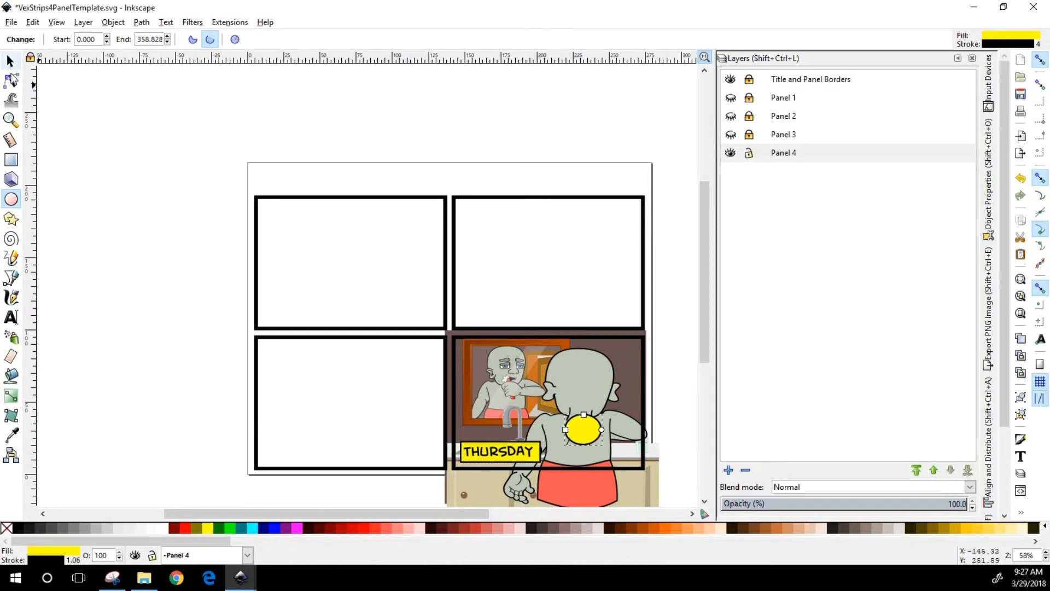
left_click(9, 62)
left_click(162, 529)
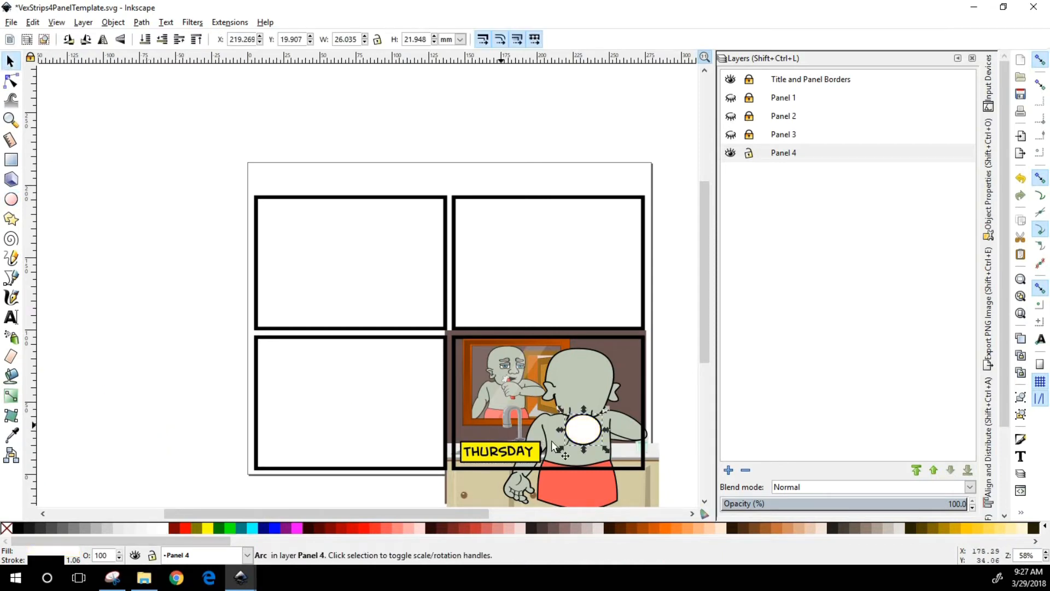
Duplicate the white ellipse and arrange seven overlapping copies into a cloud shape over the figure's back.
left_click_drag(594, 426, 562, 440)
key("ctrl+d")
key("ctrl+d")
key("ctrl+d")
key("ctrl+d")
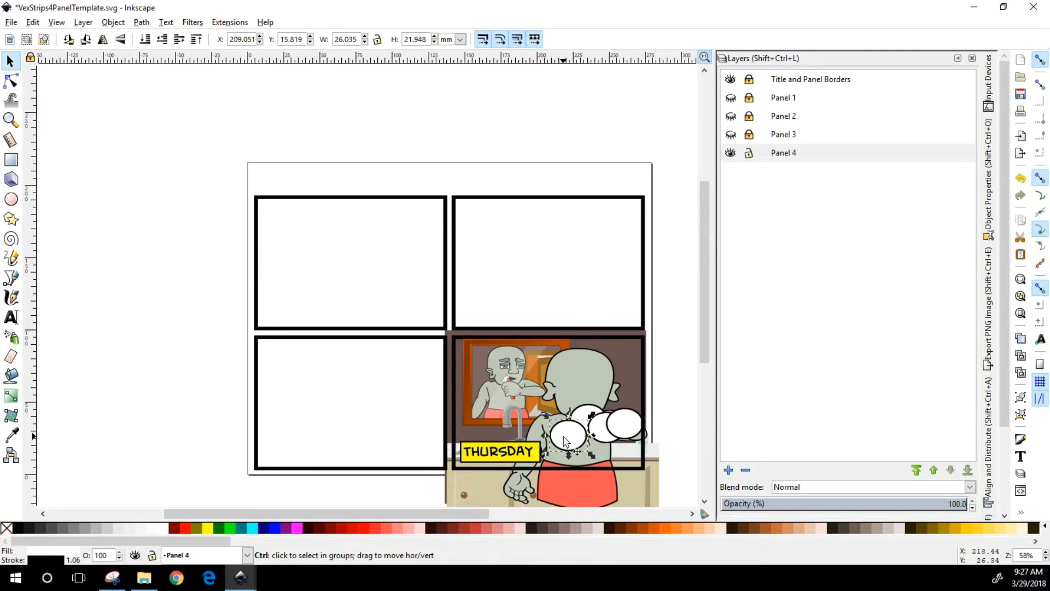
left_click_drag(585, 456, 622, 451)
Unite the seven ellipses into a single cloud and fit it into the fourth panel's lower-right corner, about 64 mm wide.
left_click(582, 417, "shift")
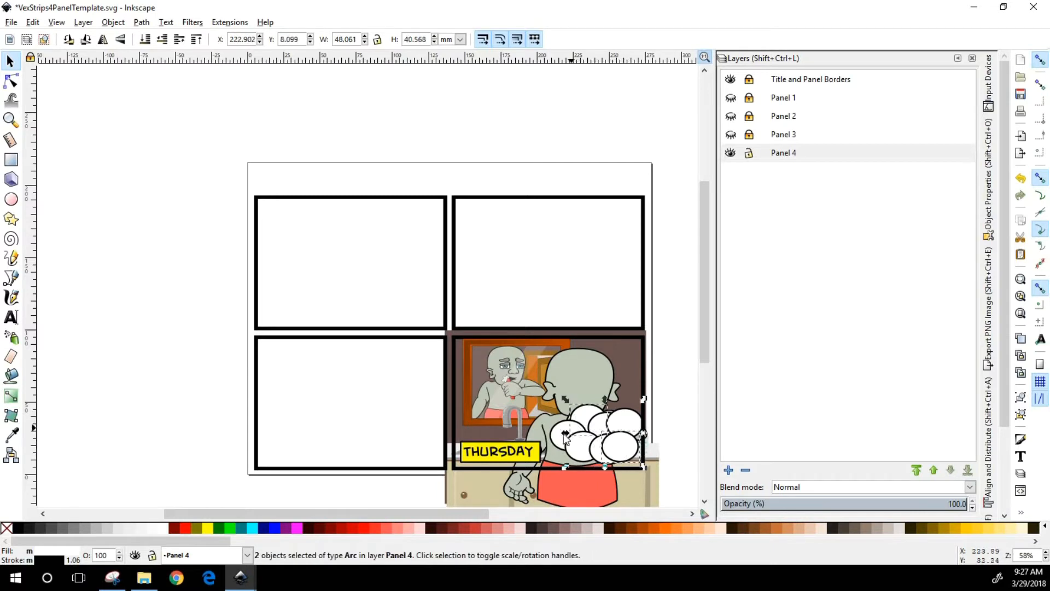
left_click(561, 437, "shift")
left_click(582, 457, "shift")
left_click(624, 426, "shift")
left_click(600, 422, "shift")
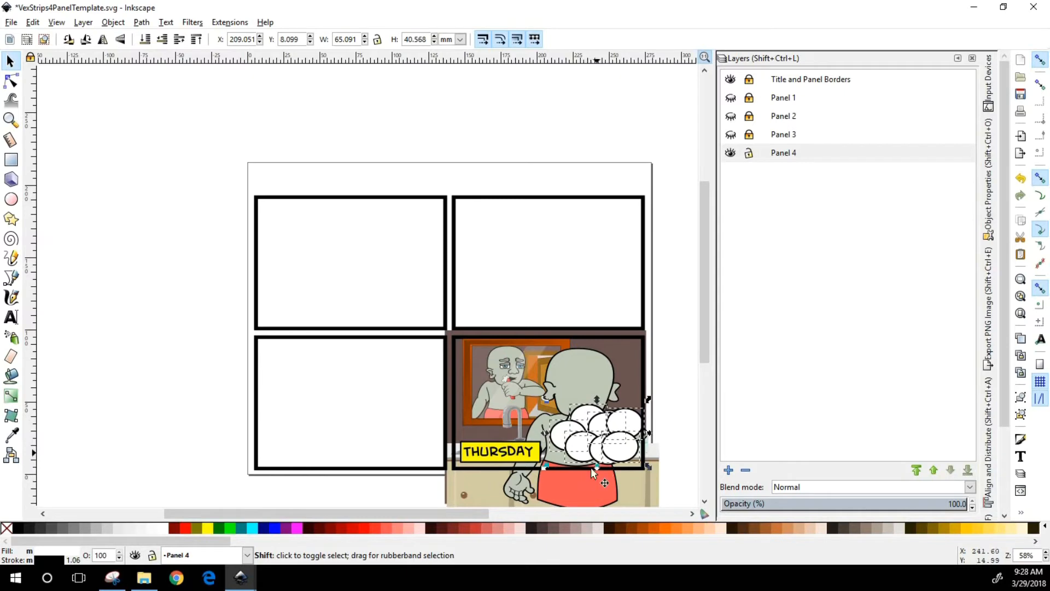
left_click(582, 445, "shift")
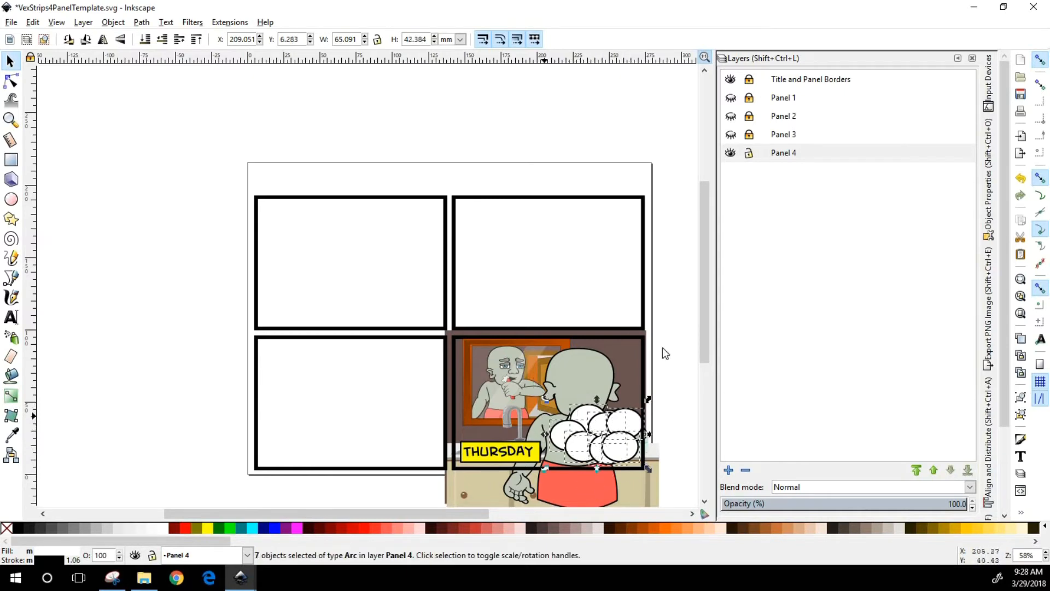
left_click(142, 23)
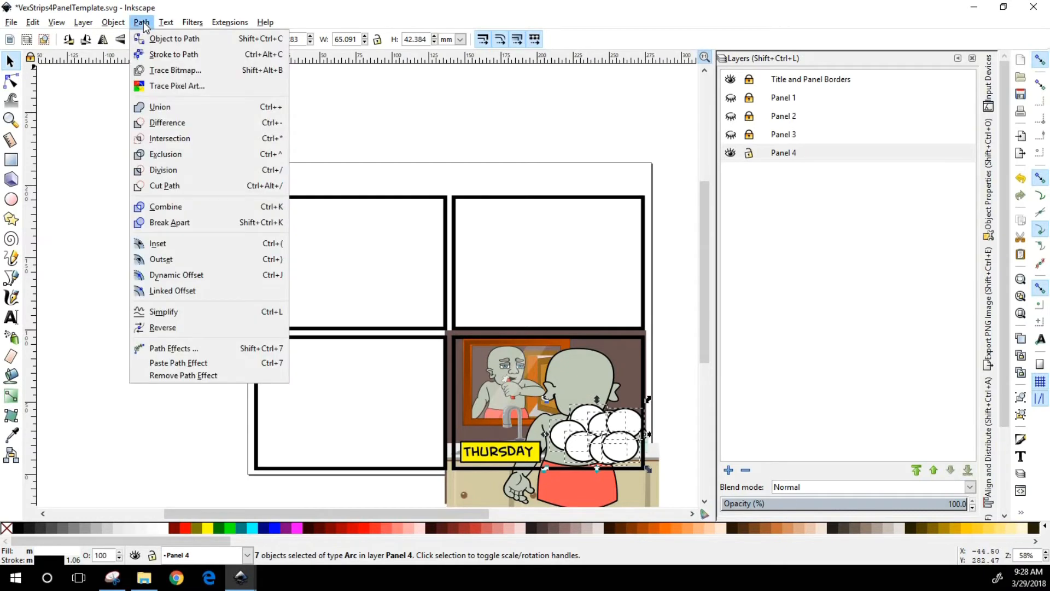
left_click(143, 104)
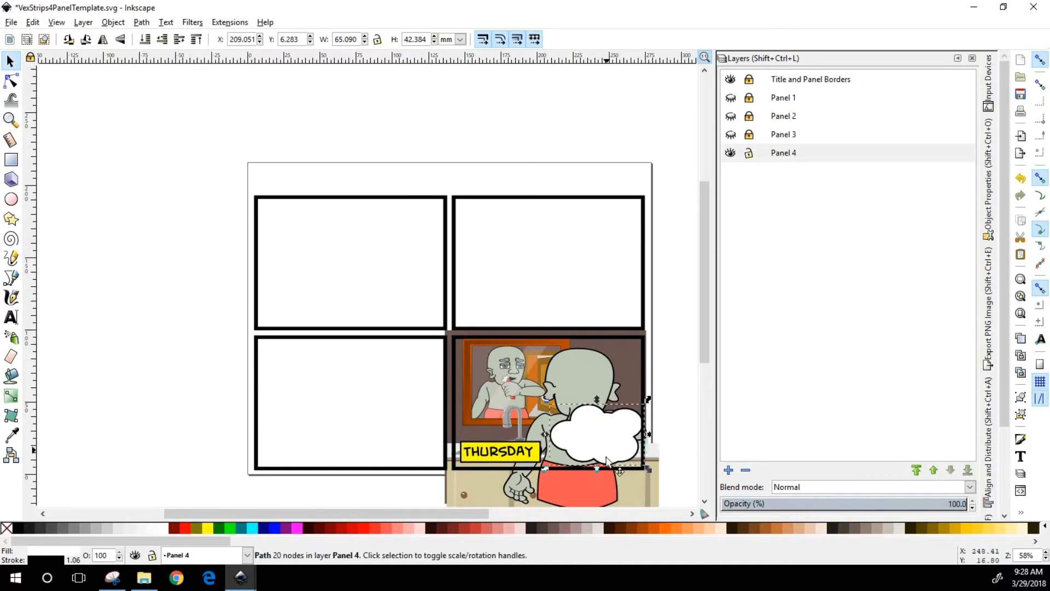
mouse_move(603, 455)
left_mouse_down()
mouse_move(601, 476)
mouse_move(611, 403)
mouse_move(606, 459)
mouse_move(595, 459)
left_mouse_up()
left_click_drag(642, 402, 623, 437)
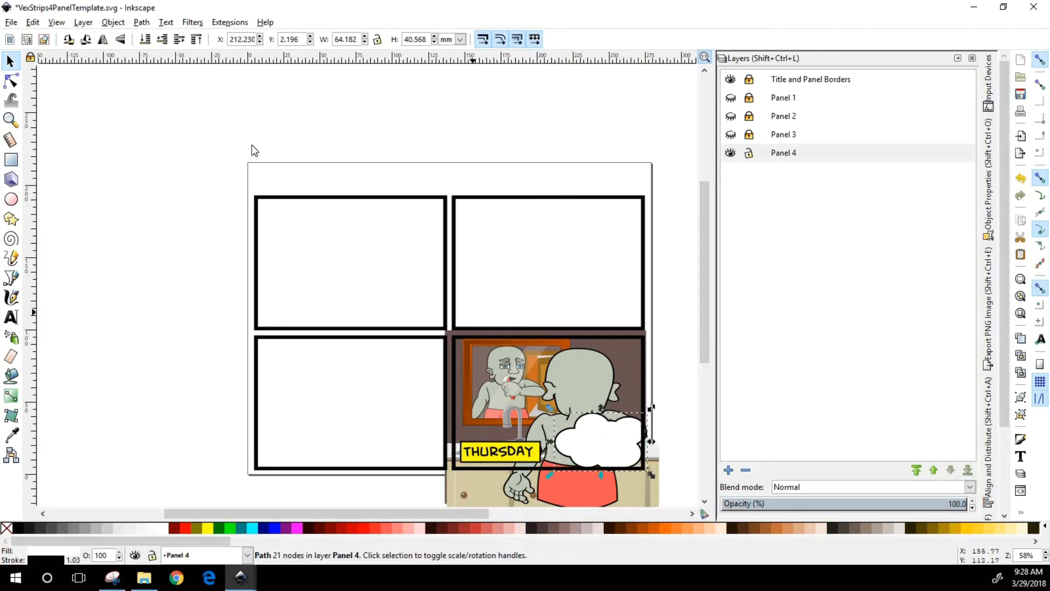
Draw three small white circles of increasing size as a thought trail from the figure's head to the cloud.
left_click(11, 198)
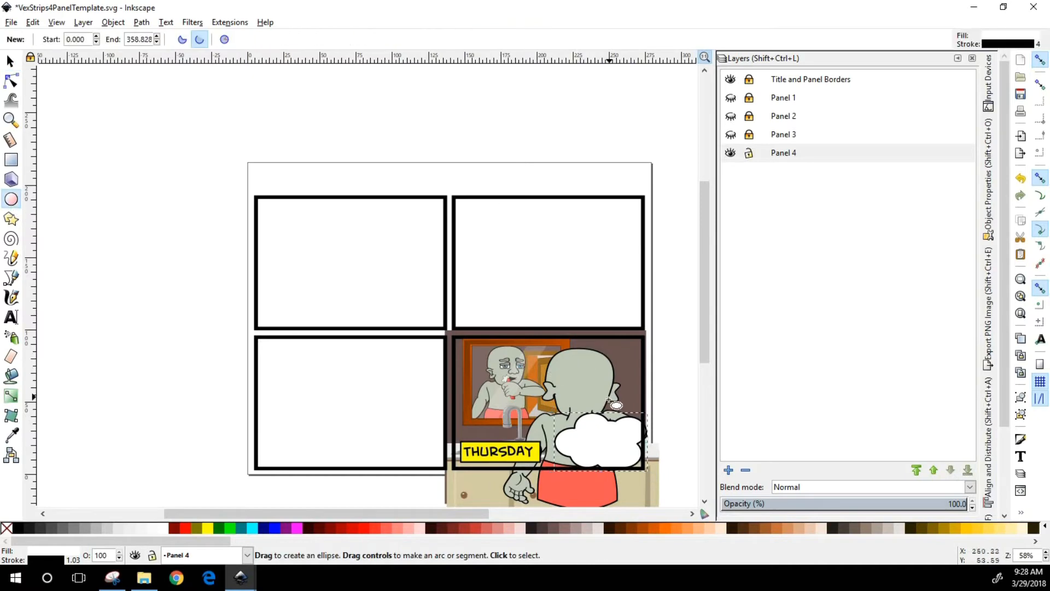
mouse_move(622, 403)
left_mouse_down()
mouse_move(633, 414)
mouse_move(588, 382)
left_mouse_up()
left_click(10, 60)
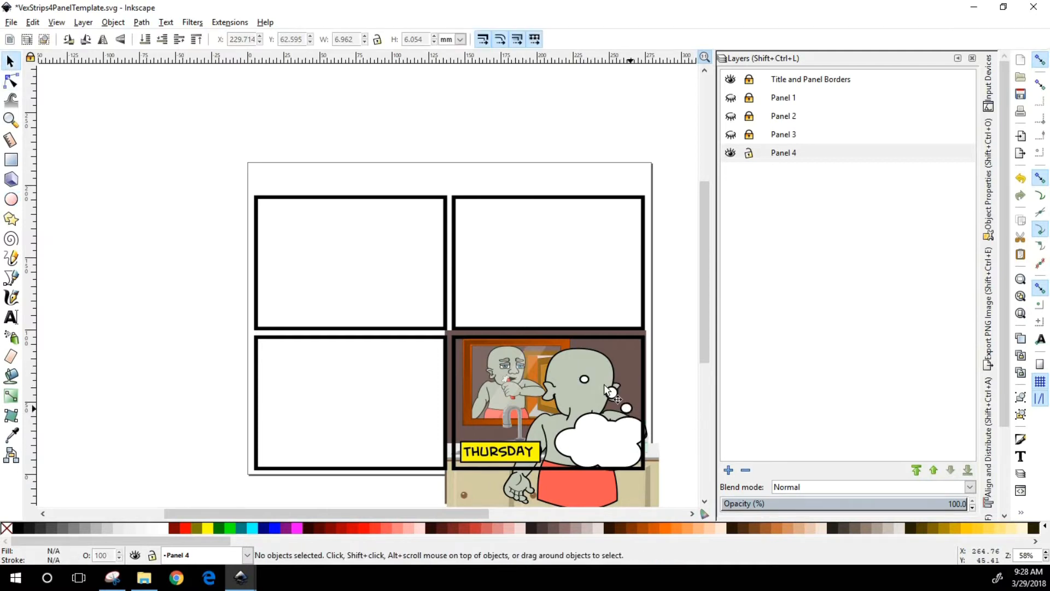
left_click_drag(609, 391, 639, 395)
Group the three small circles with the cloud and nudge the thought bubble slightly within the panel.
left_click(629, 407)
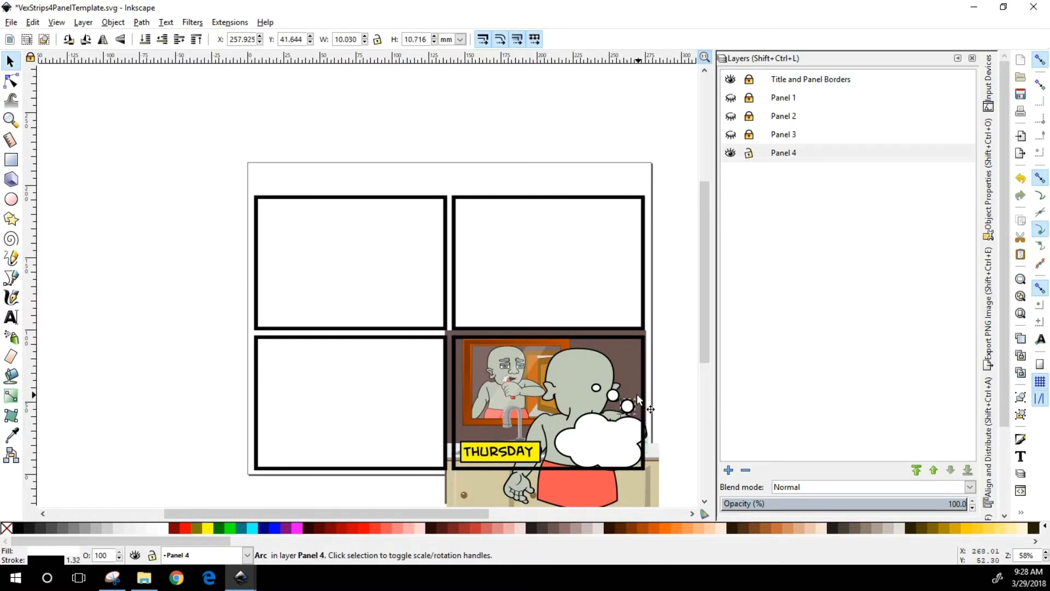
left_click(612, 396, "shift")
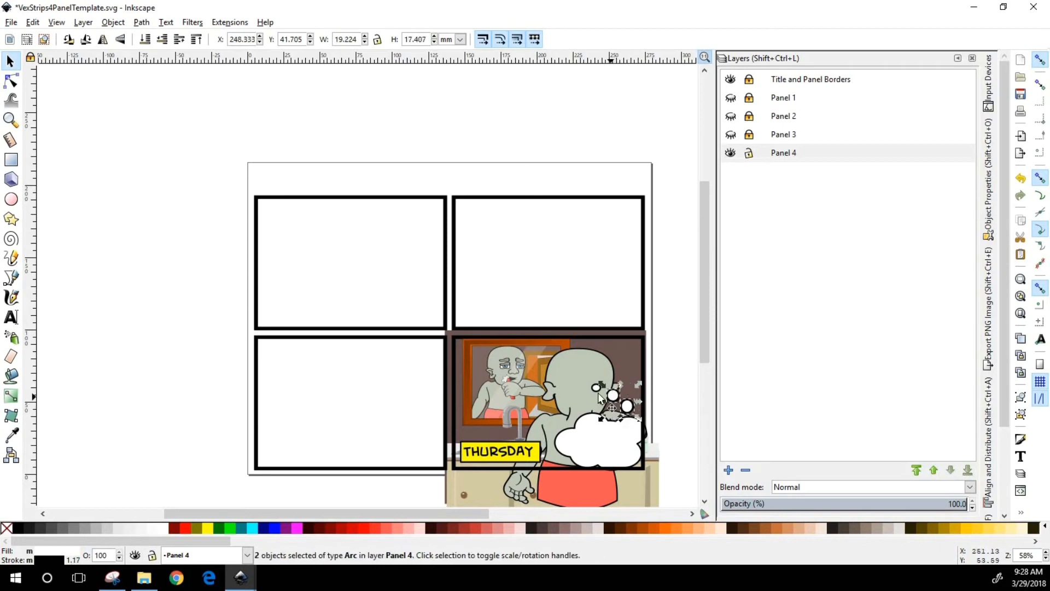
left_click(596, 387, "shift")
left_click(613, 456, "shift")
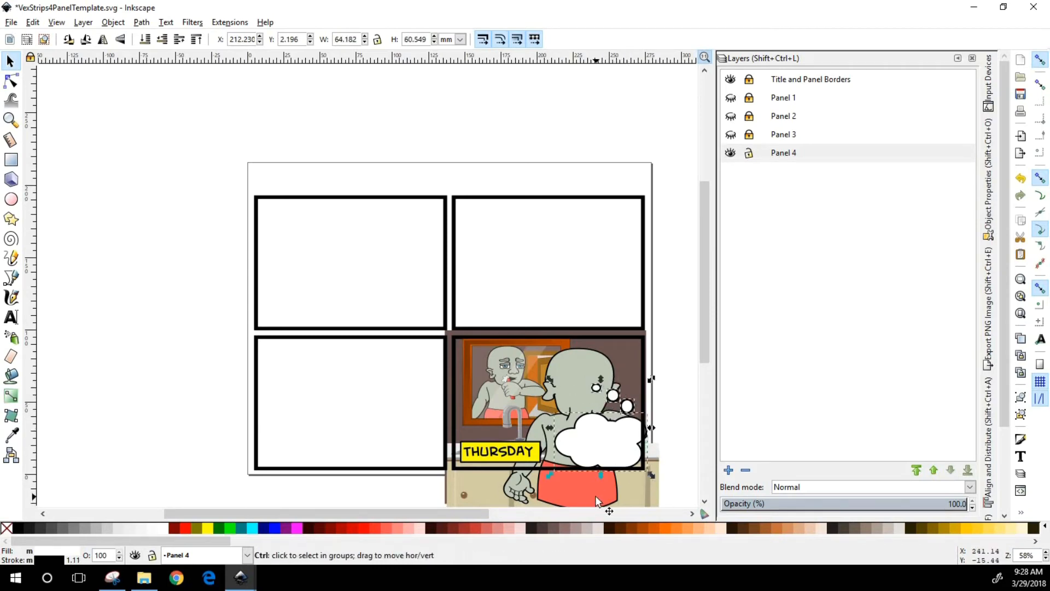
key("ctrl+g")
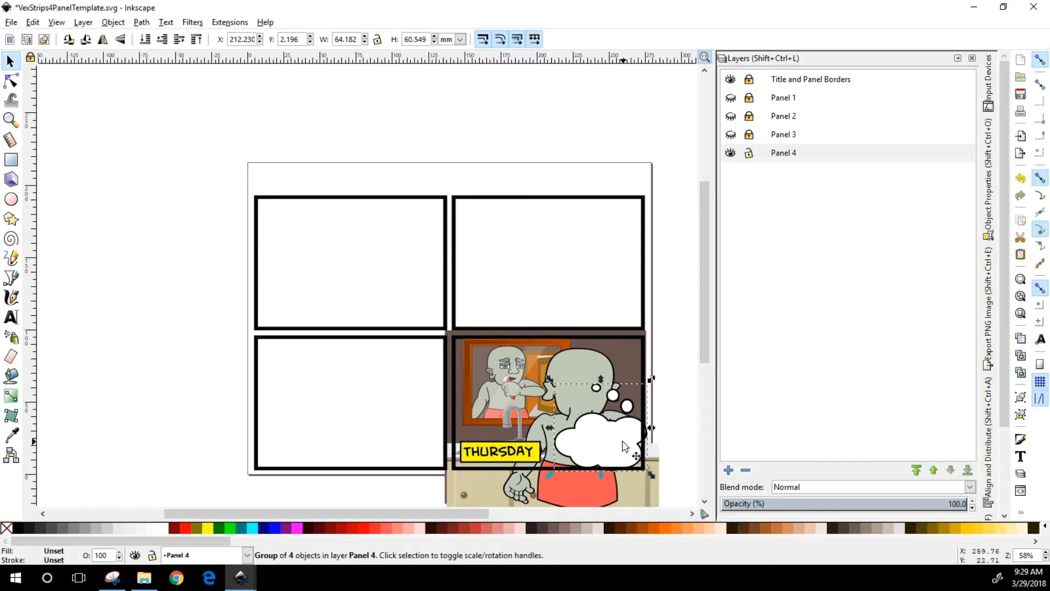
left_click_drag(617, 447, 616, 447)
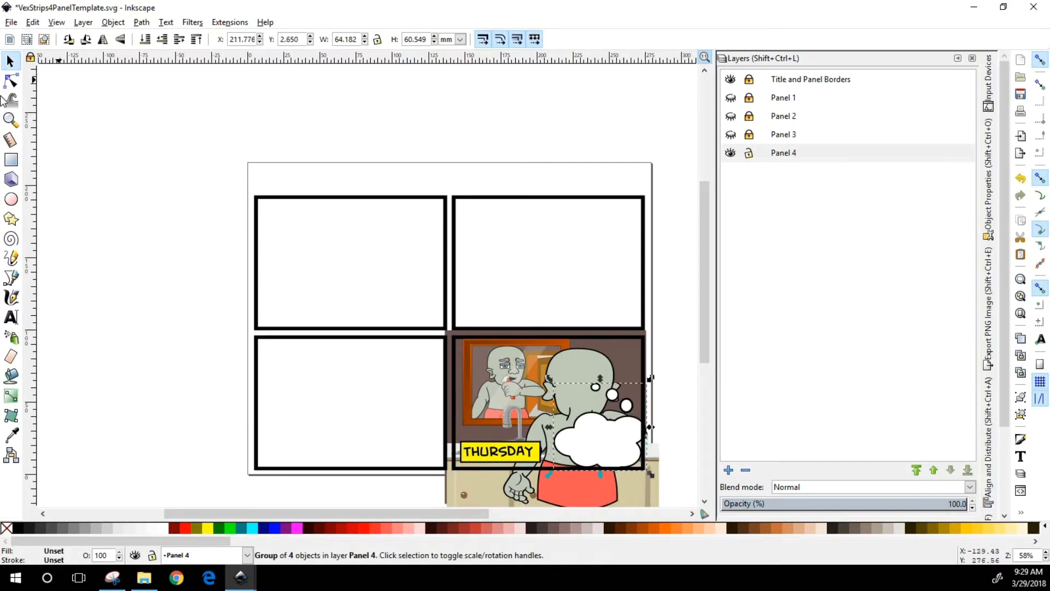
Start a text object at the upper part of the cloud in the fourth panel.
left_click(11, 316)
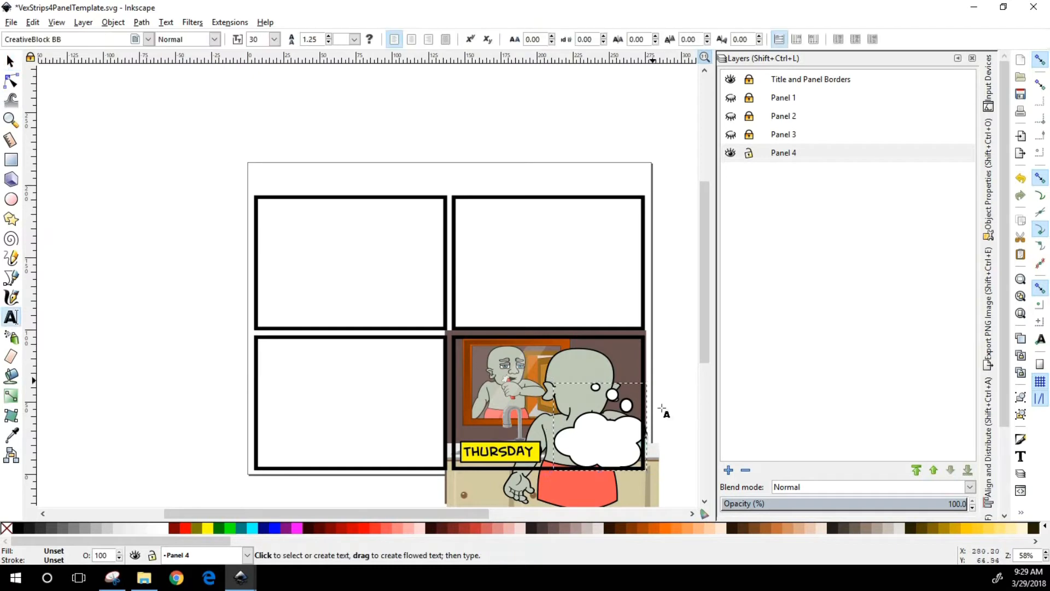
left_click(581, 426)
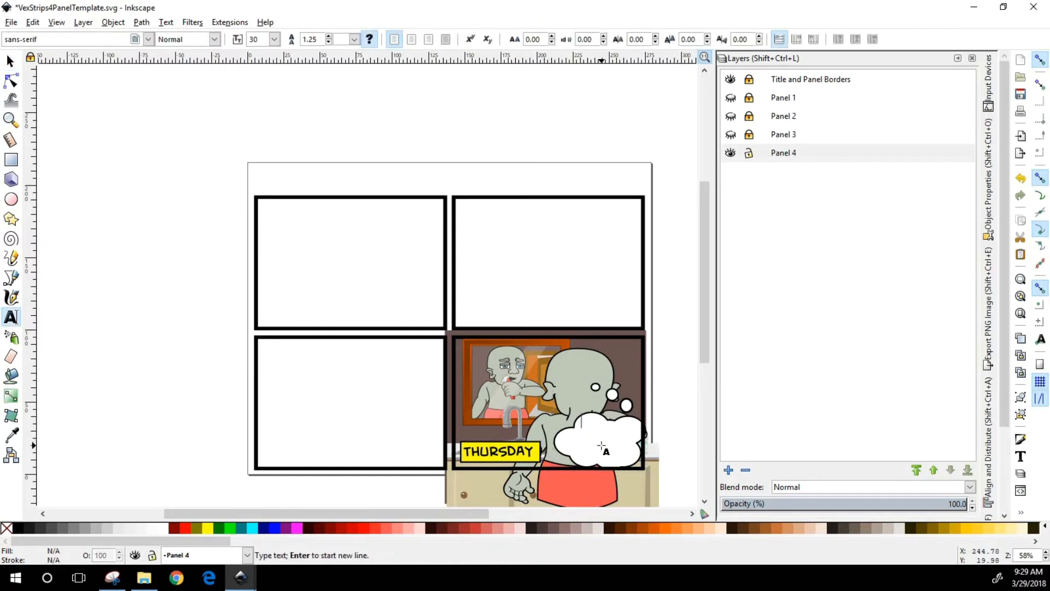
type("The Day")
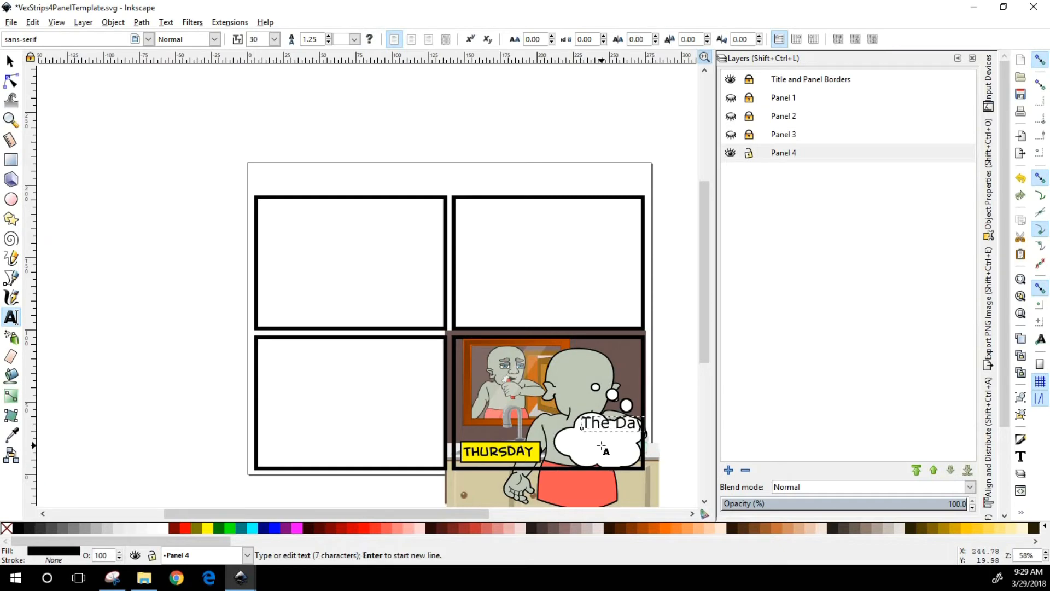
type("s To")
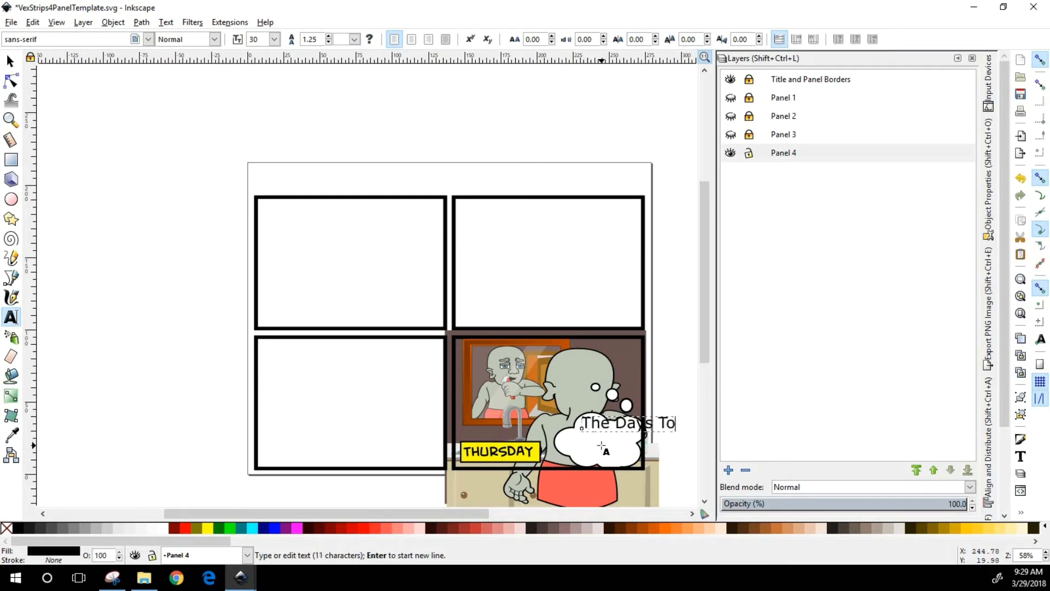
key("BackSpace")
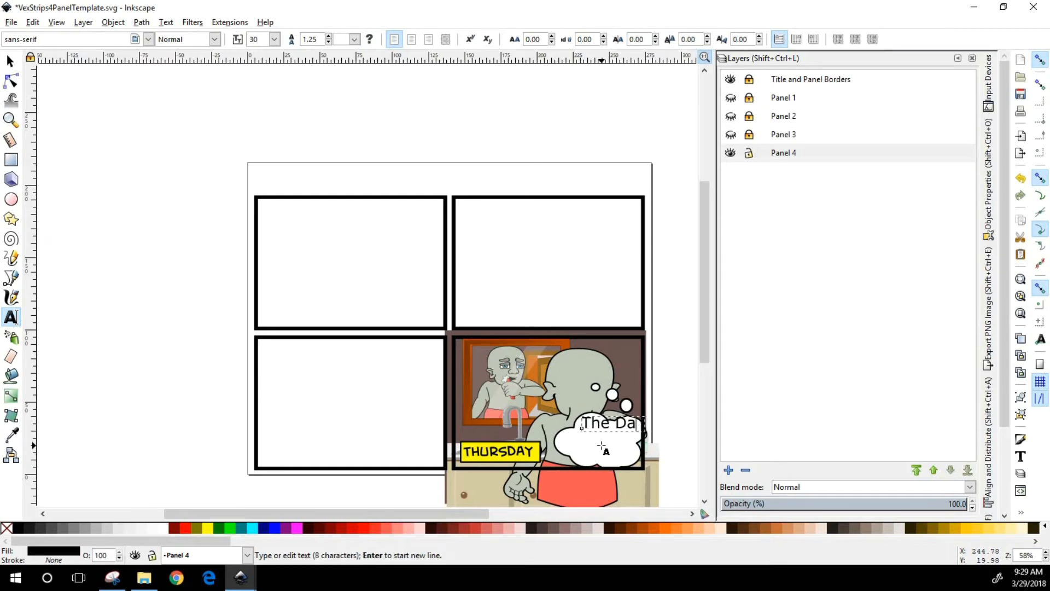
key("BackSpace")
key("BackSpace")
key("BackSpace")
key("BackSpace")
key("BackSpace")
key("BackSpace")
key("BackSpace")
key("BackSpace")
Enter the thought text in capitals on three lines: THE DAYS GO, BY LIKE, BROKEN RECORDS.
type("THE DAYS TO")
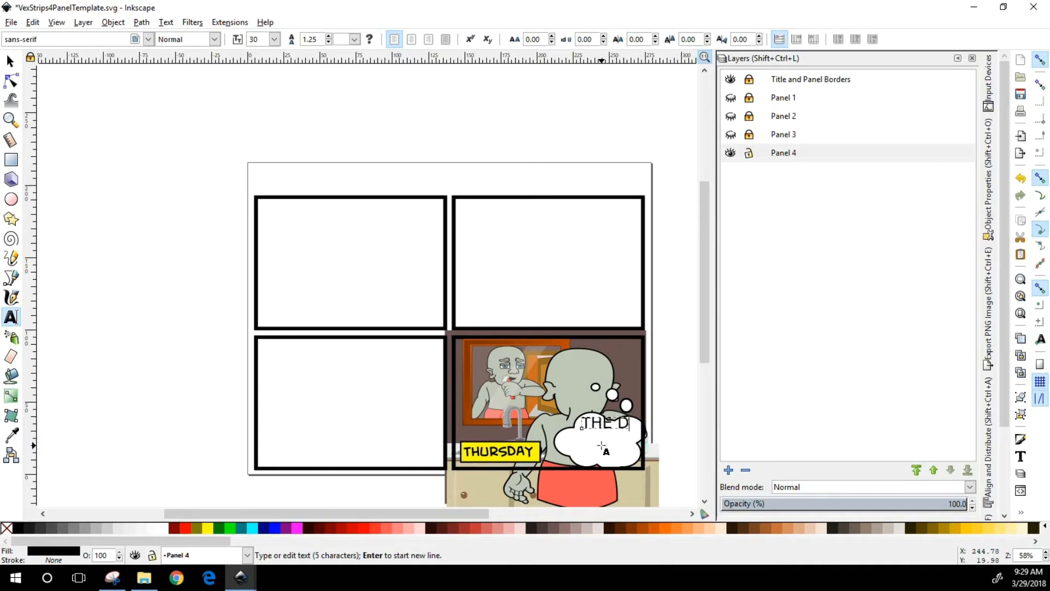
key("BackSpace")
key("BackSpace")
key("BackSpace")
type("GO")
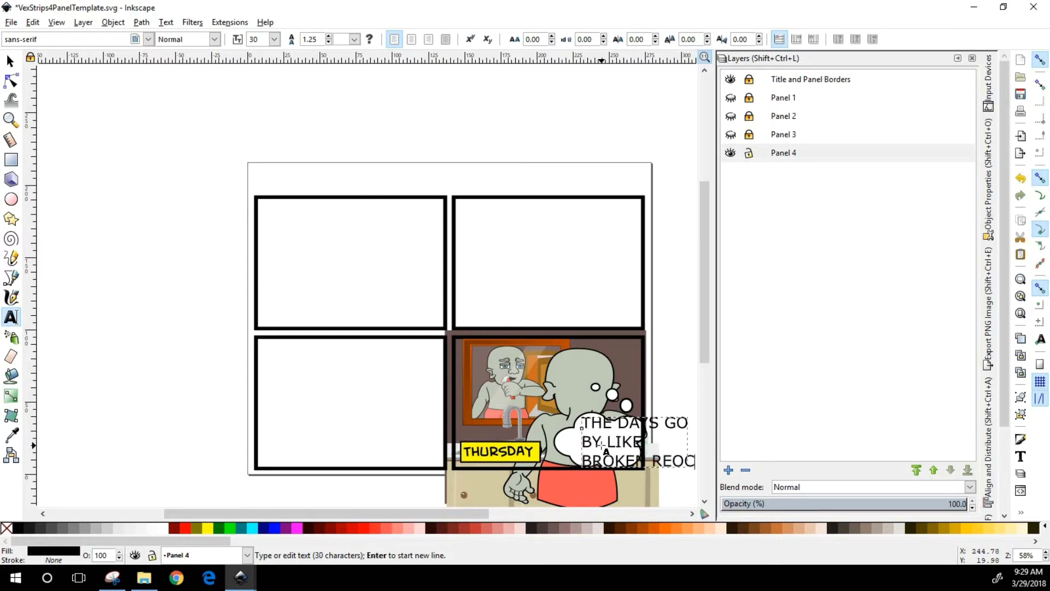
key("BackSpace")
key("BackSpace")
type("CORDS")
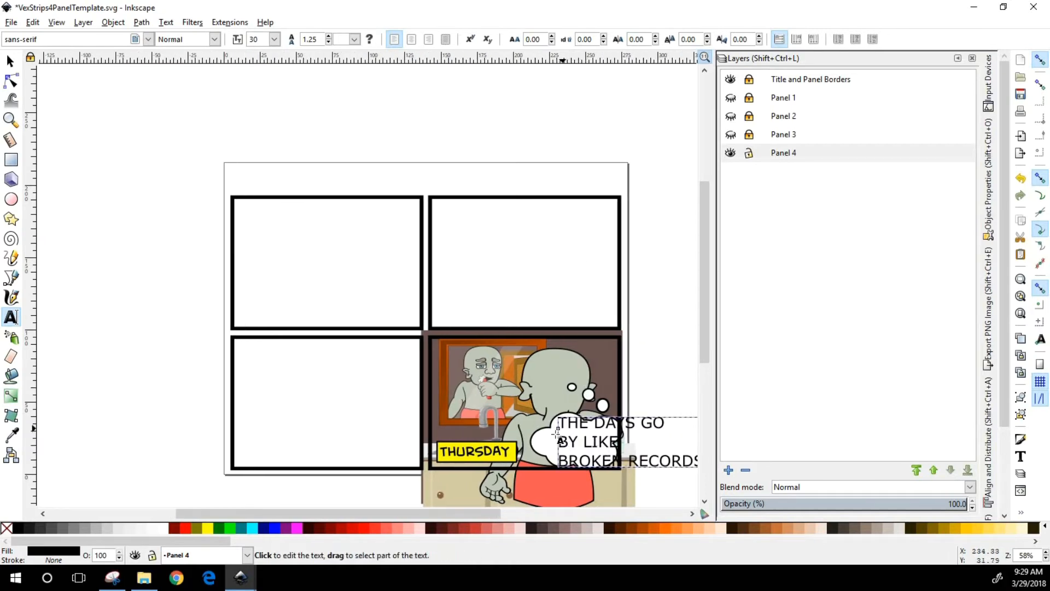
Shift the thought text to start at the cloud's left side and set its font to CreativeBlock BB.
left_click(10, 60)
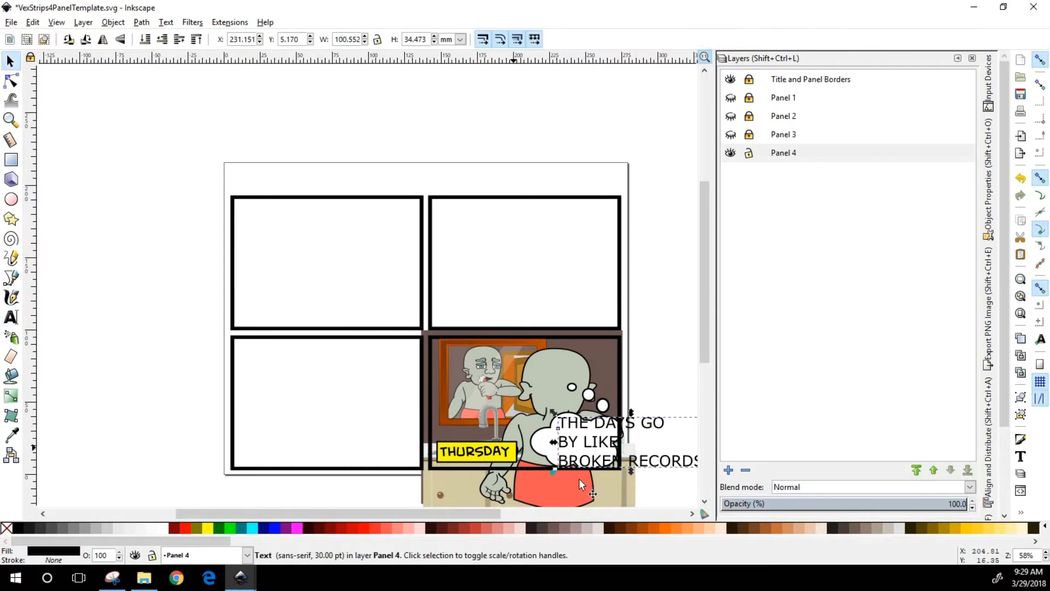
left_click_drag(577, 438, 558, 434)
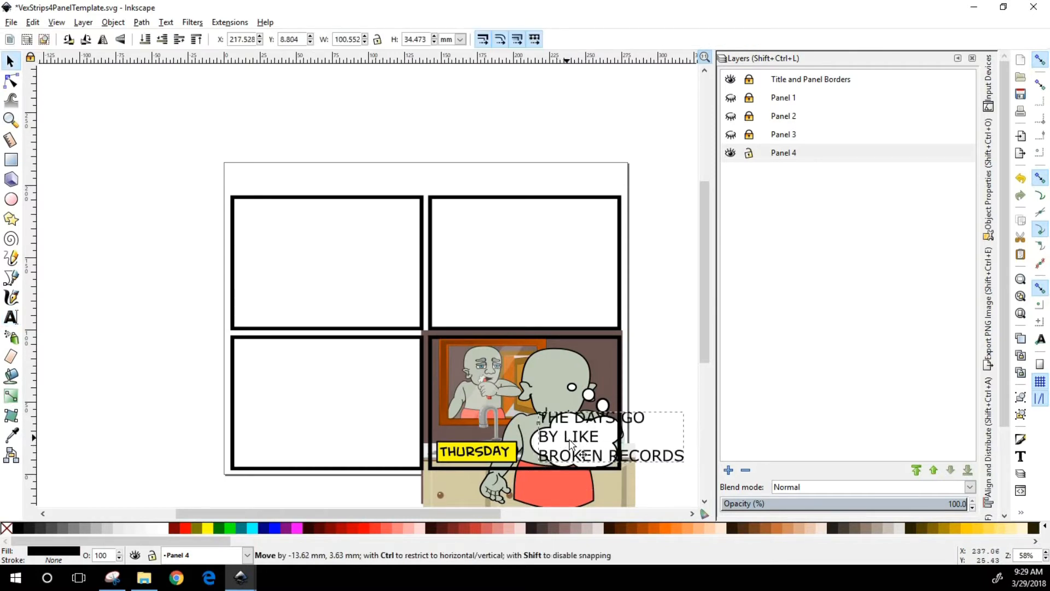
double_click(543, 418)
key("ctrl+a")
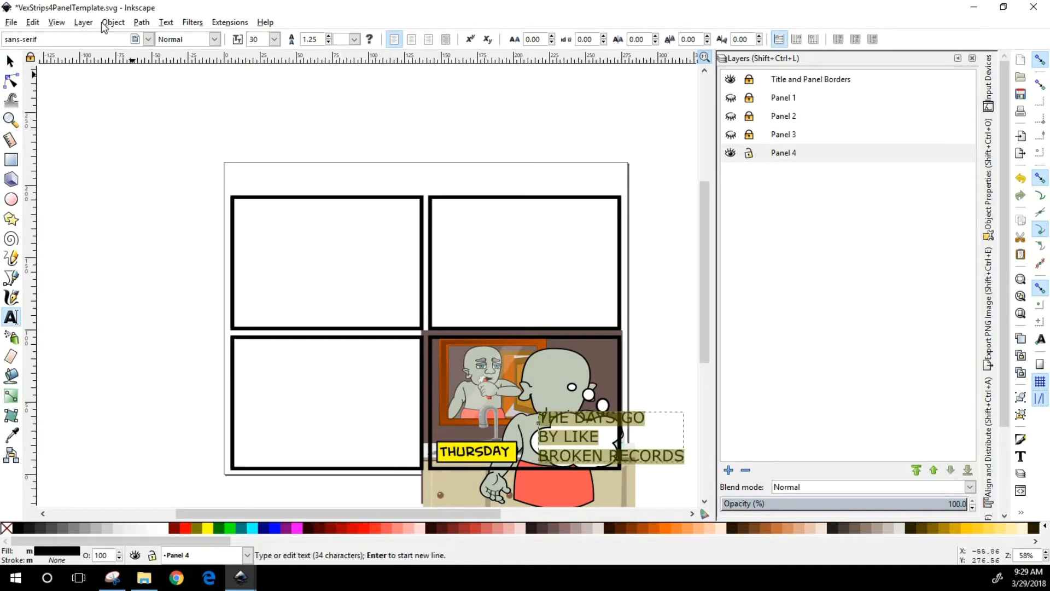
left_click(148, 39)
scroll(68, 290, "down", 5)
scroll(78, 262, "up", 10)
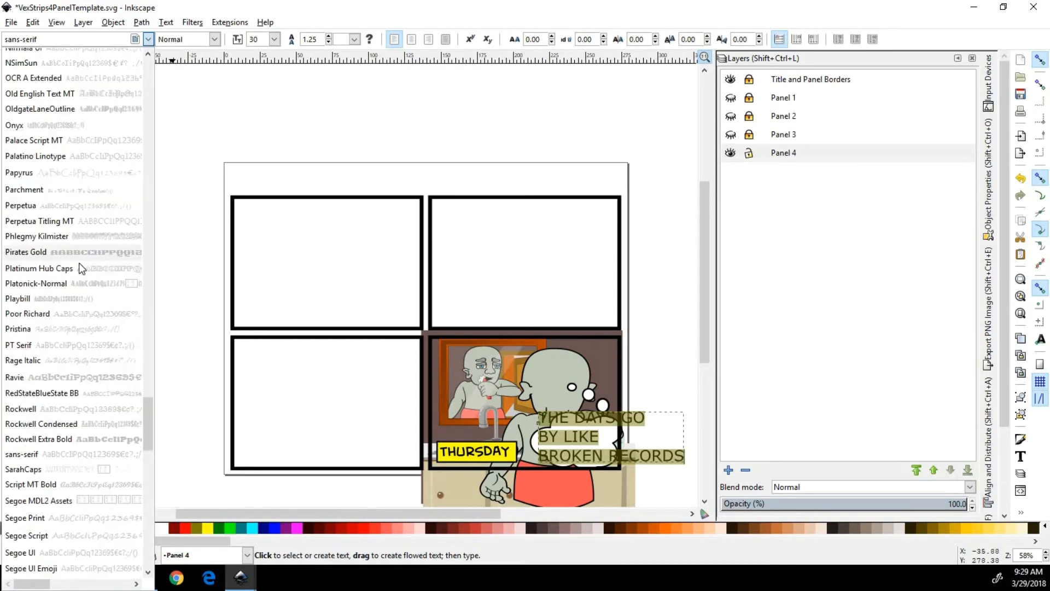
scroll(79, 263, "up", 5)
left_click_drag(147, 385, 150, 197)
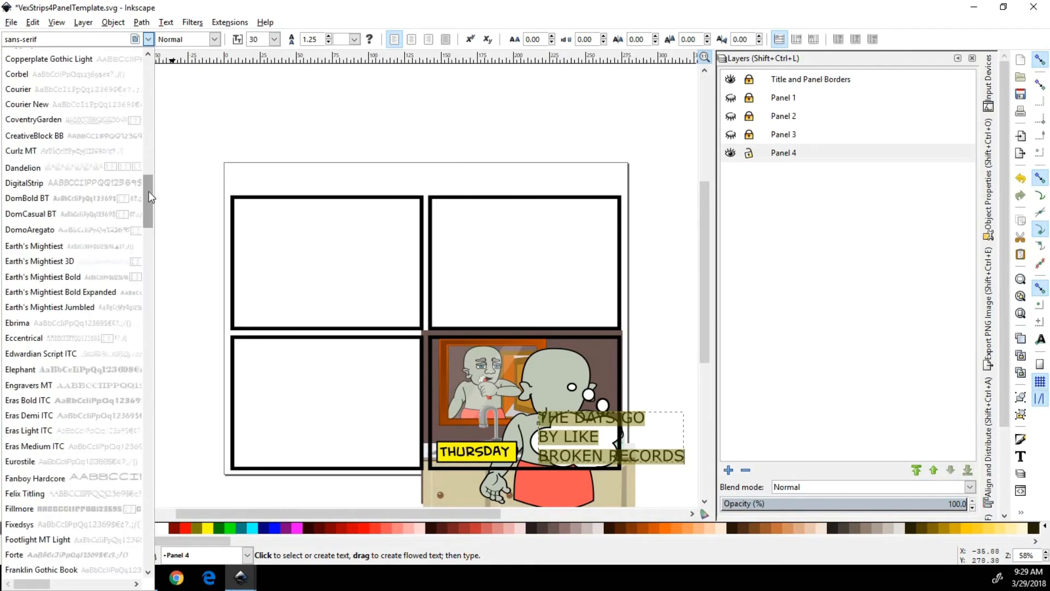
left_click(88, 135)
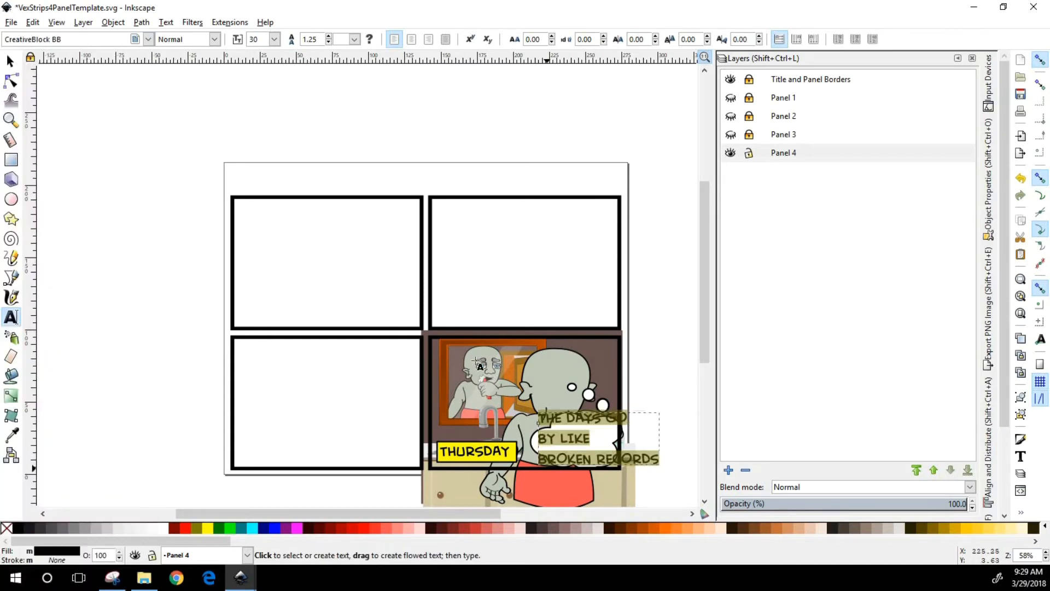
Reduce the thought text's line spacing to 0.00 and move the text out of the cloud to above the page.
left_click(328, 43)
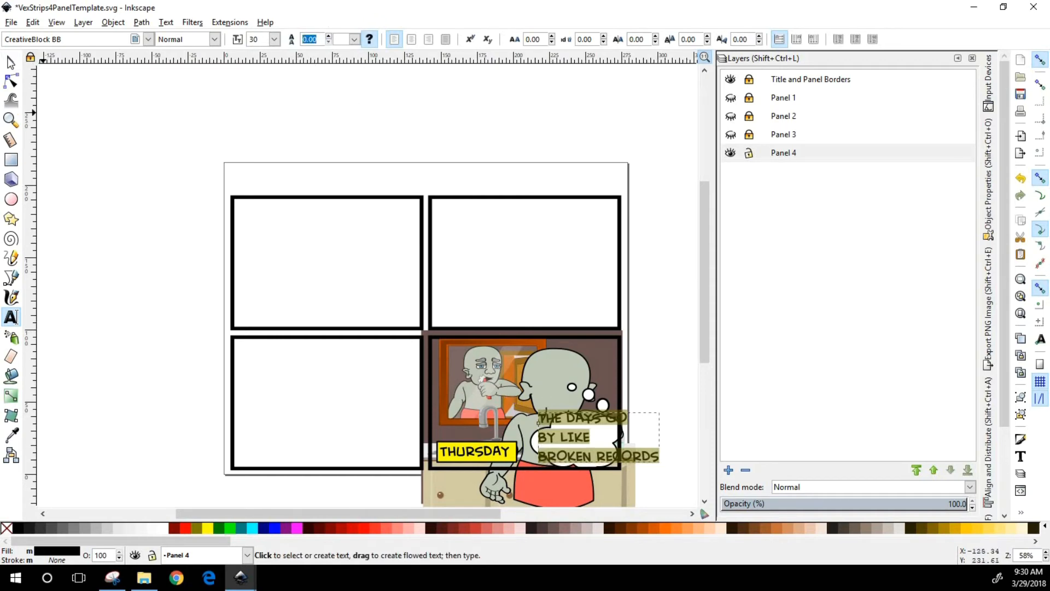
key("F1")
left_click_drag(609, 432, 497, 142)
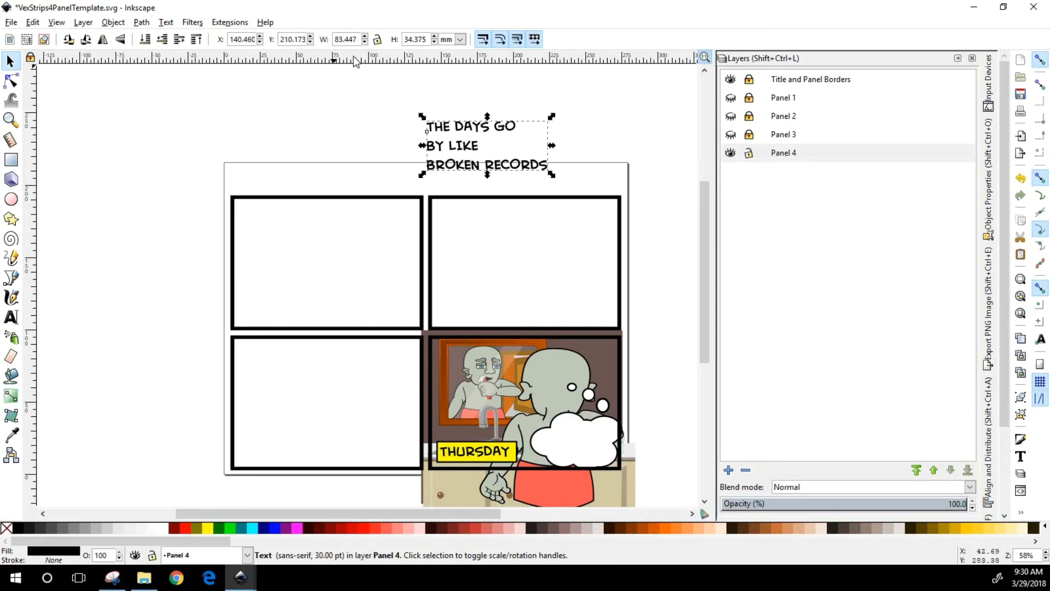
Select all three lines of the thought text and set their line spacing unit to px.
left_click(467, 154)
double_click(462, 146)
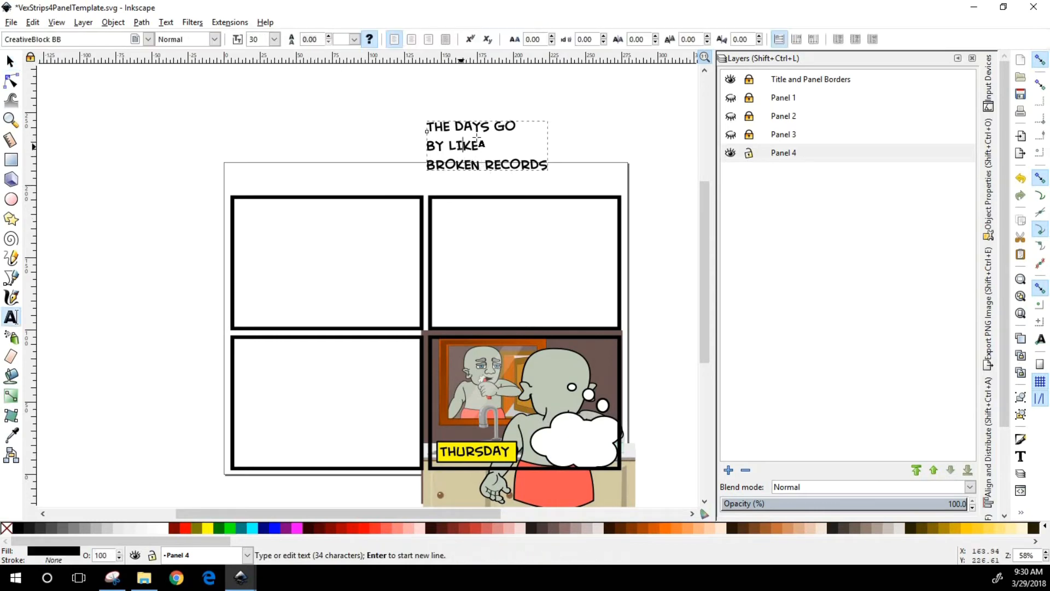
left_click_drag(470, 163, 421, 123)
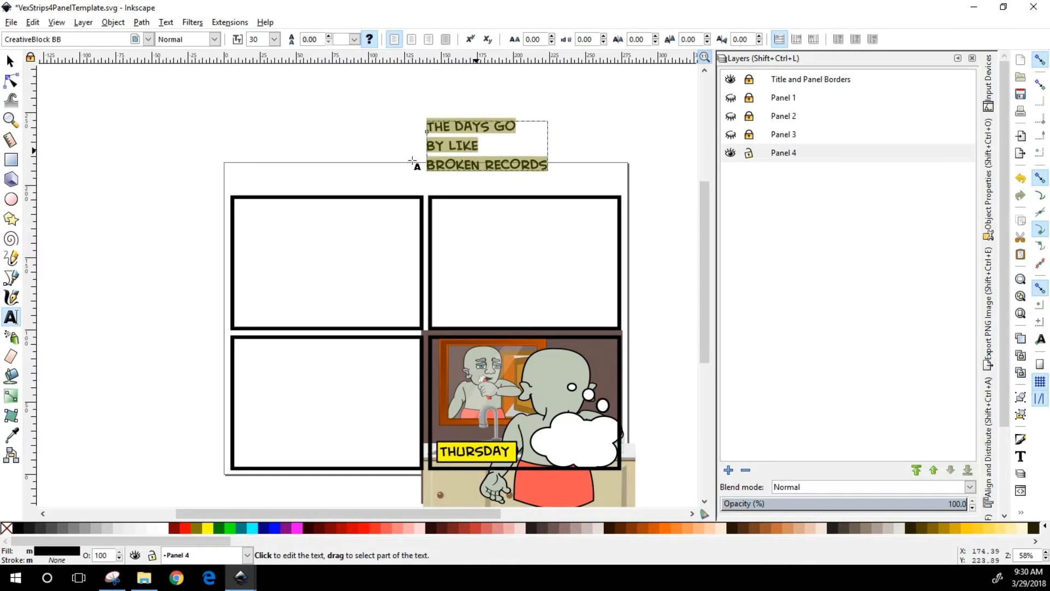
left_click(355, 38)
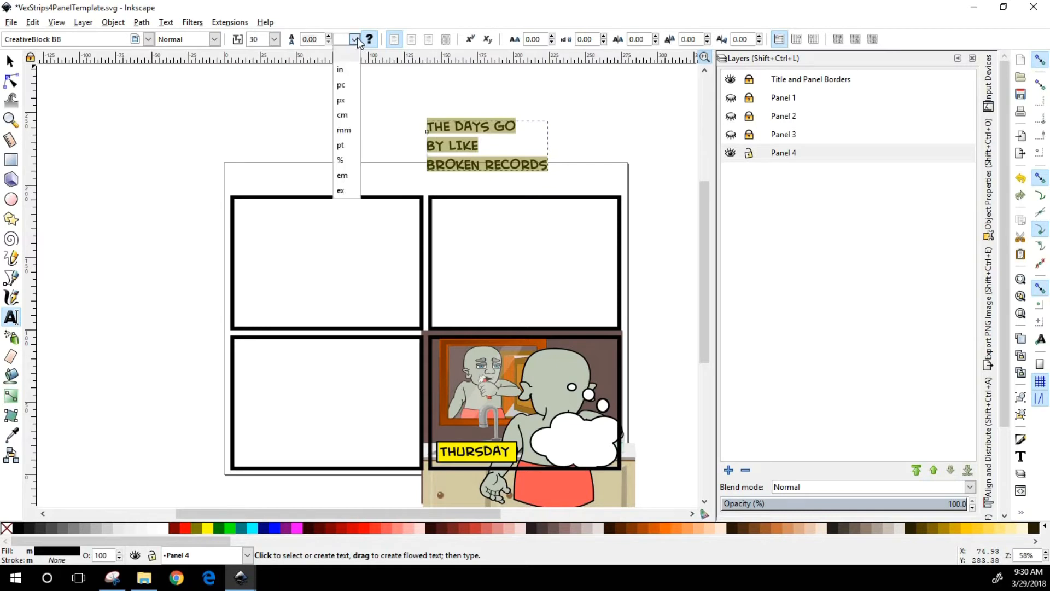
left_click(350, 102)
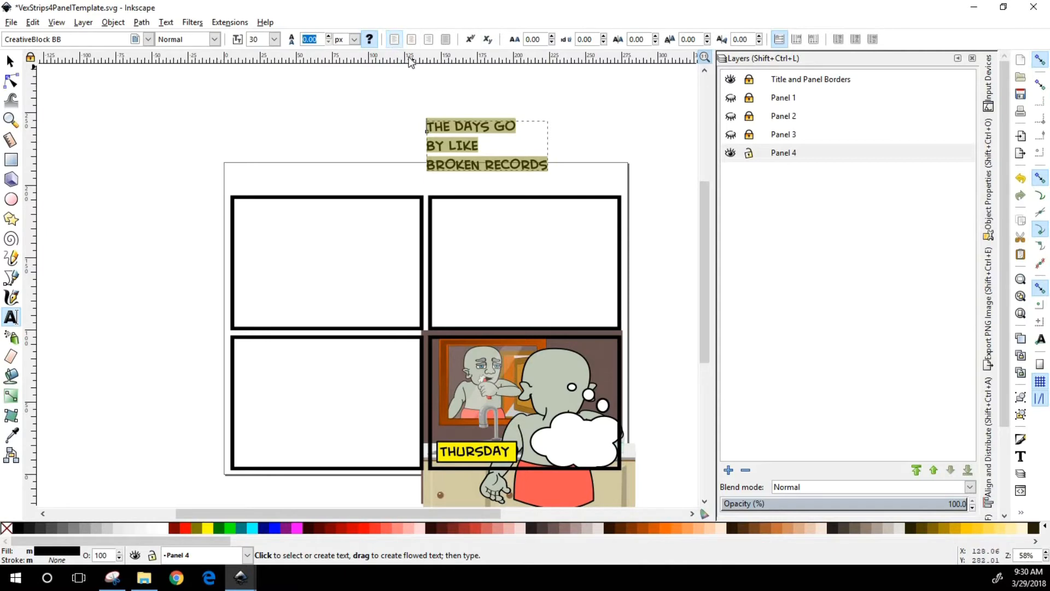
Center-align the lines of the thought text and move the text back above the second panel.
left_click(412, 39)
left_click(428, 39)
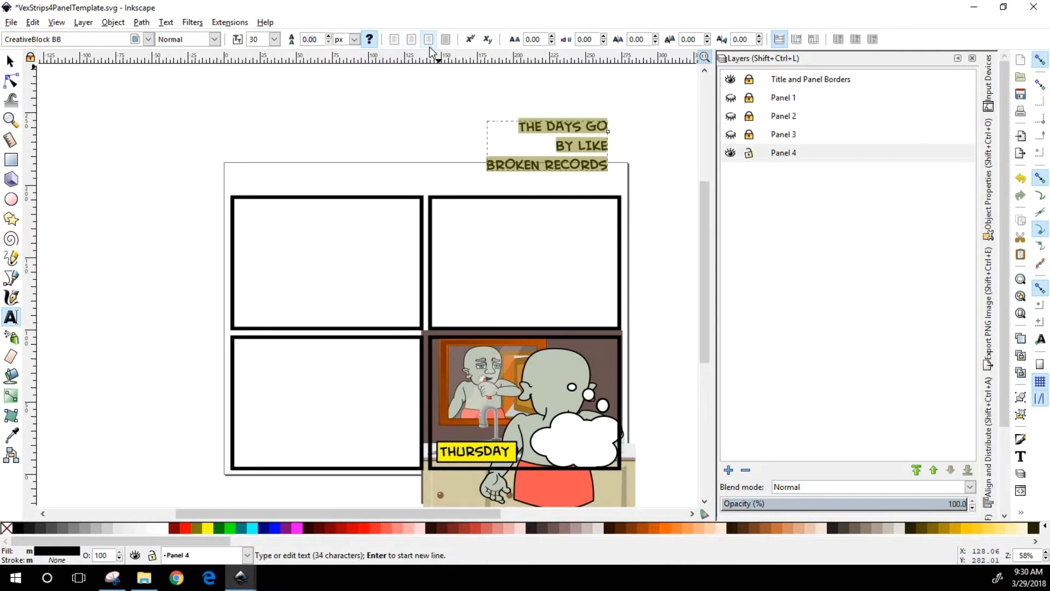
left_click(395, 39)
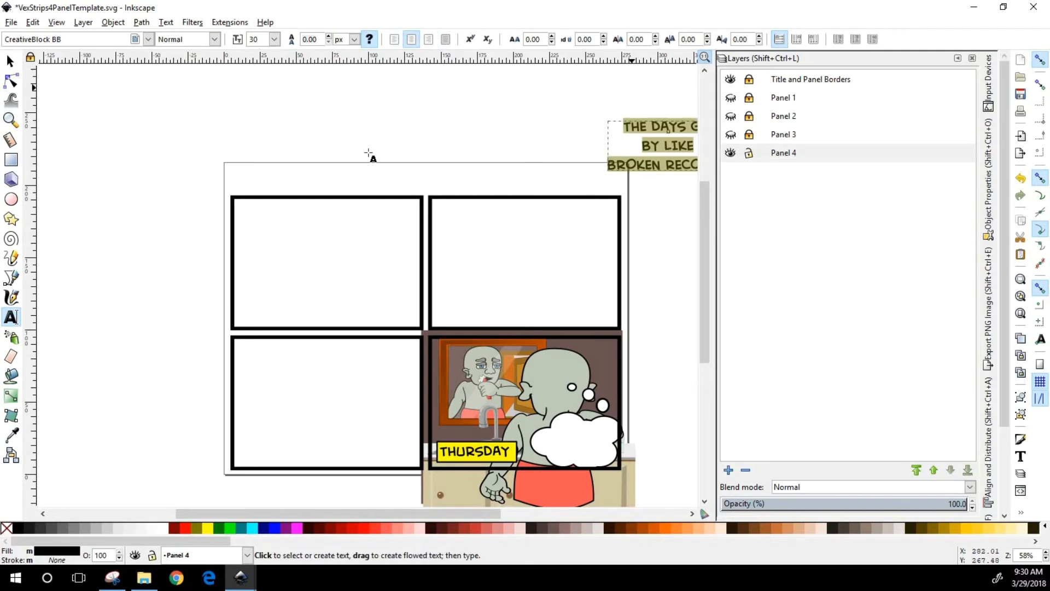
key("F1")
left_click_drag(647, 160, 481, 186)
left_click_drag(656, 147, 461, 158)
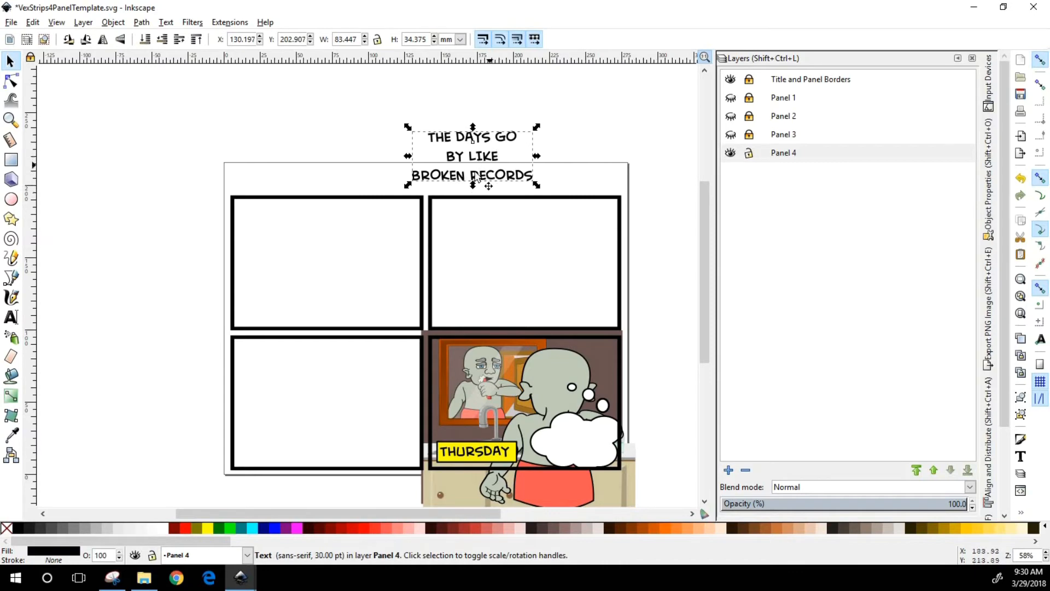
Break RECORDS onto its own fourth line and move the thought text above the gap between the upper panels.
double_click(471, 176)
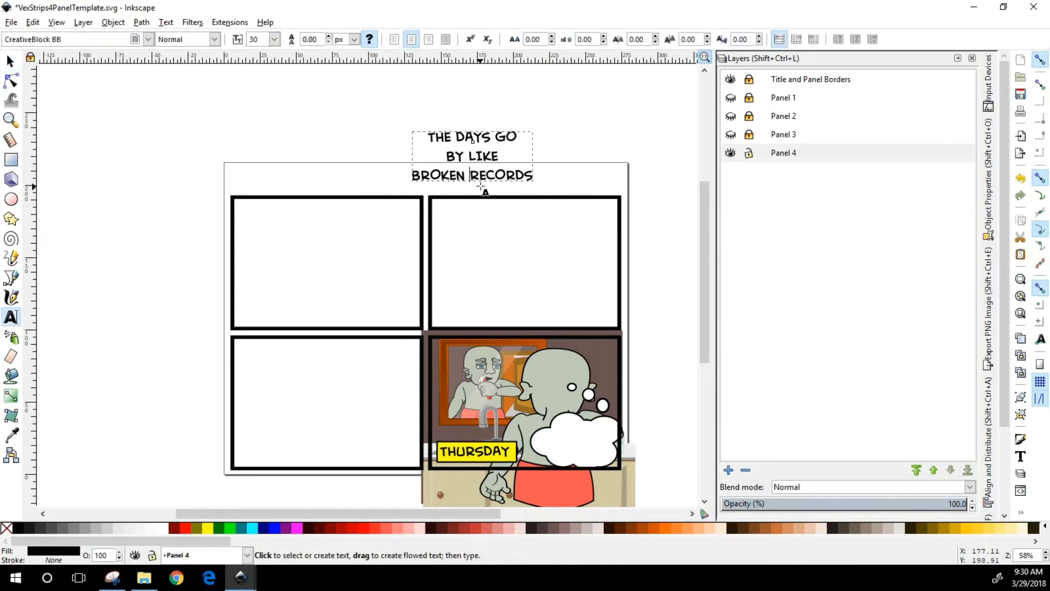
key("BackSpace")
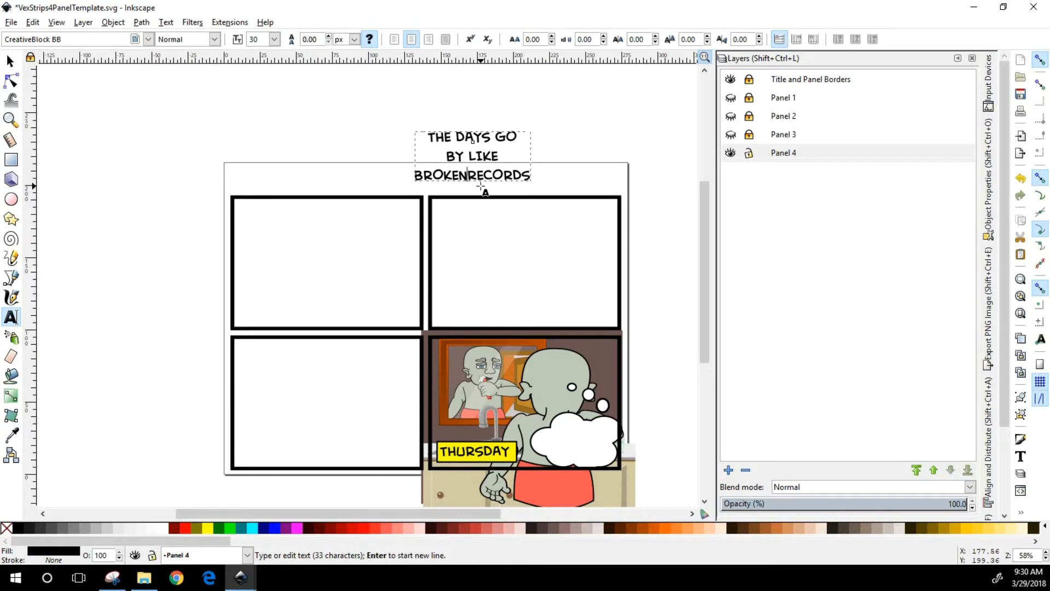
key("Return")
left_click(10, 62)
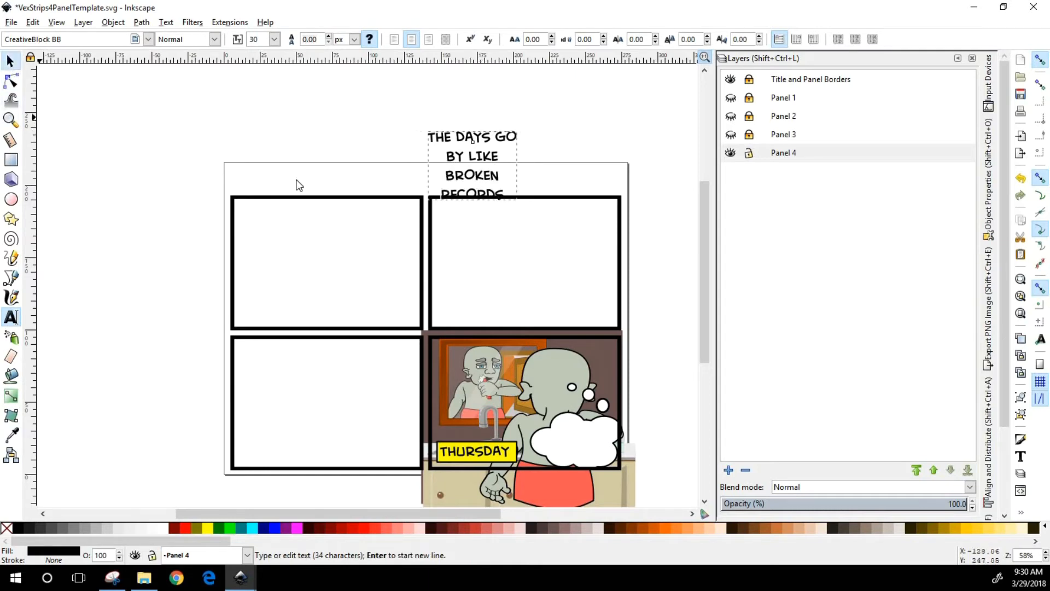
left_click_drag(485, 186, 549, 279)
left_click_drag(564, 422, 451, 140)
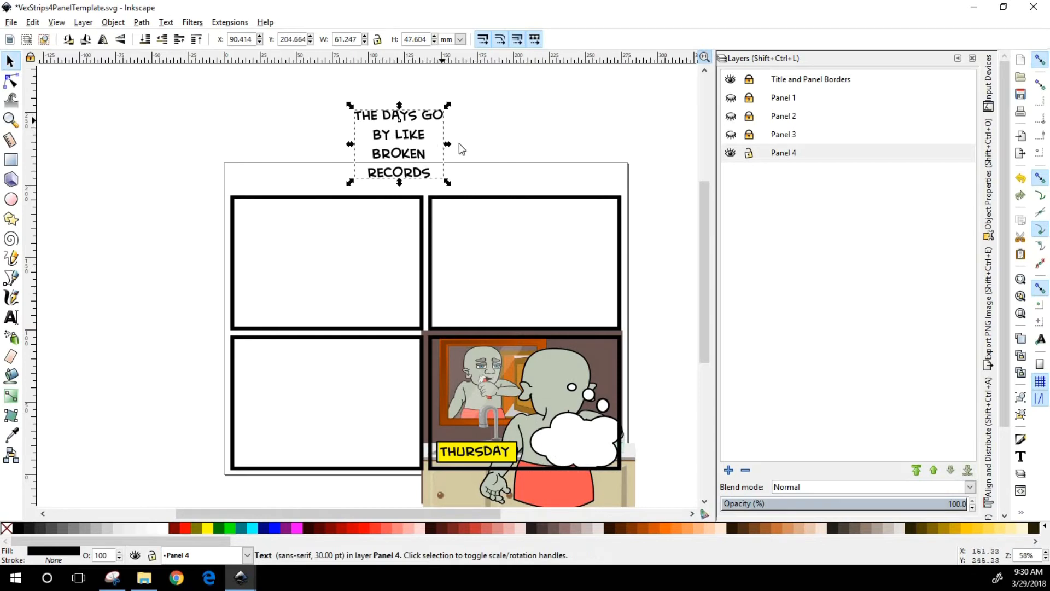
Rewrap the first two lines of the thought text to read THE DAYS and GO BY LIKE.
double_click(424, 111)
key("BackSpace")
key("Return")
left_click(373, 154)
key("BackSpace")
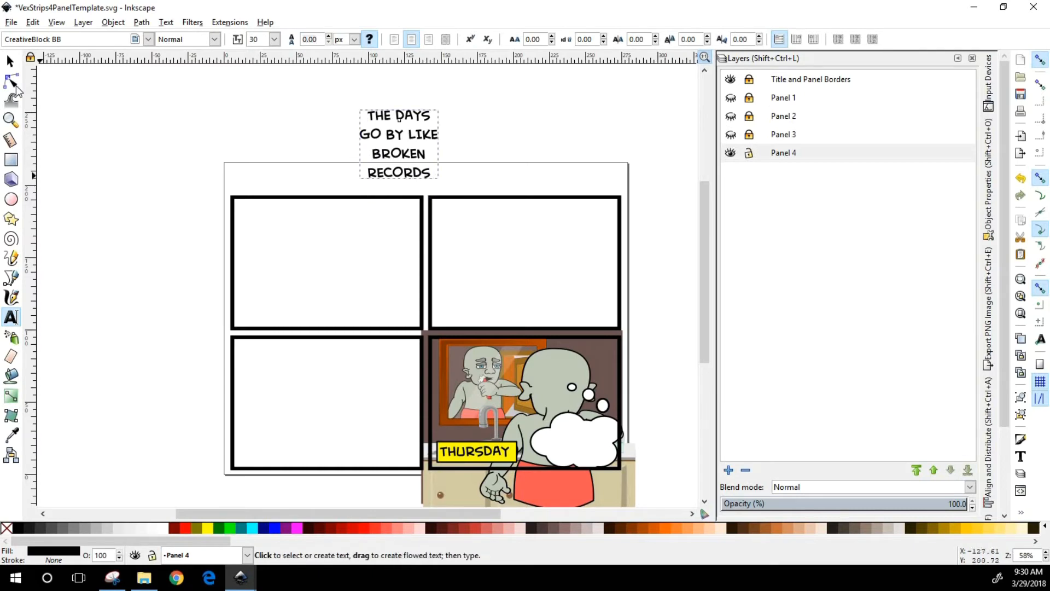
Set the thought text's font size to 36 and scale the text down to about 49 mm wide and 36 mm high.
left_click(273, 38)
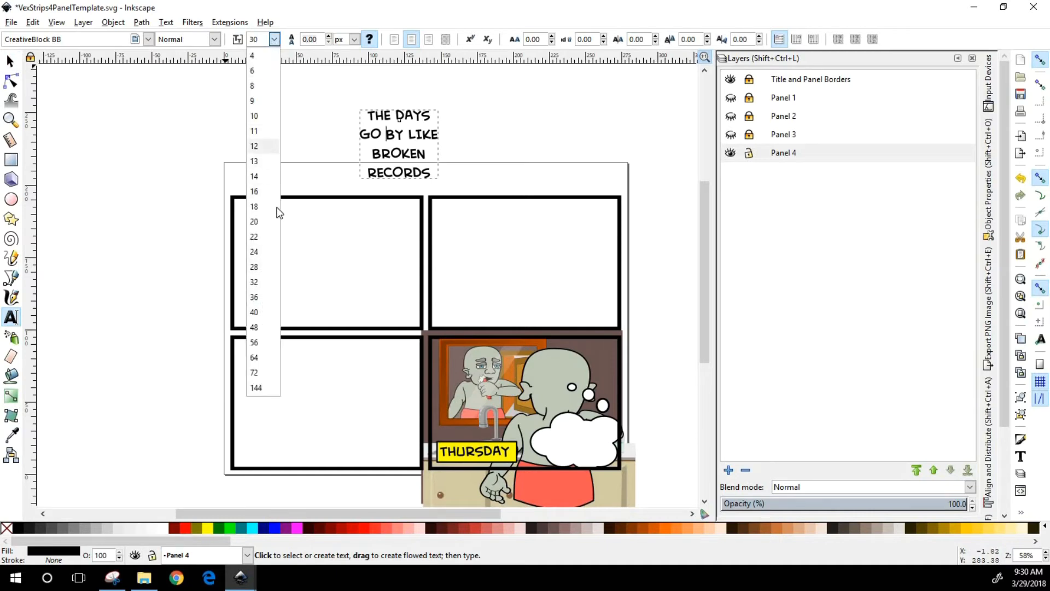
left_click(256, 298)
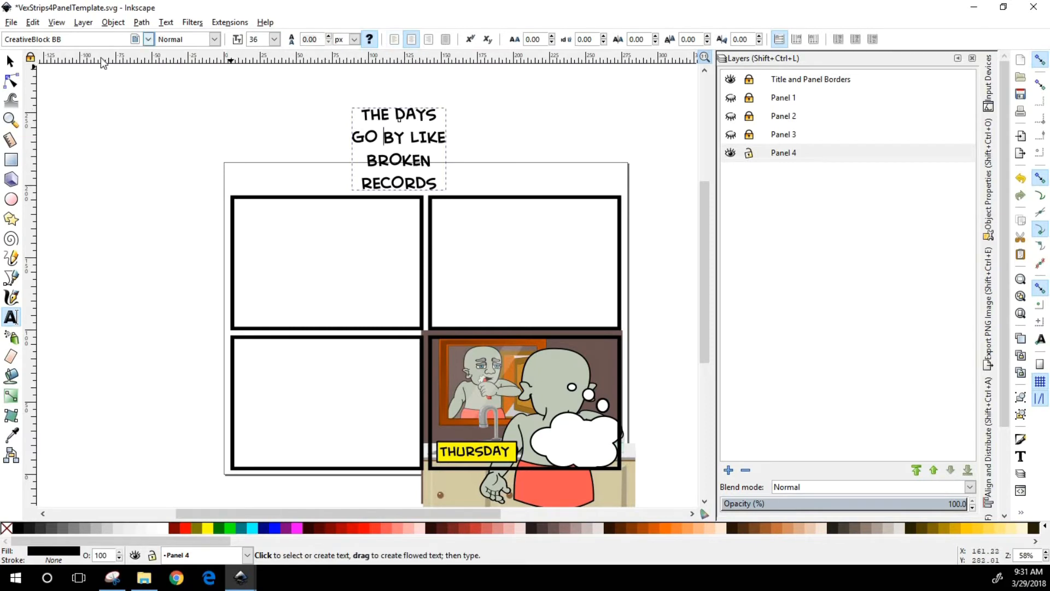
left_click_drag(449, 196, 429, 171)
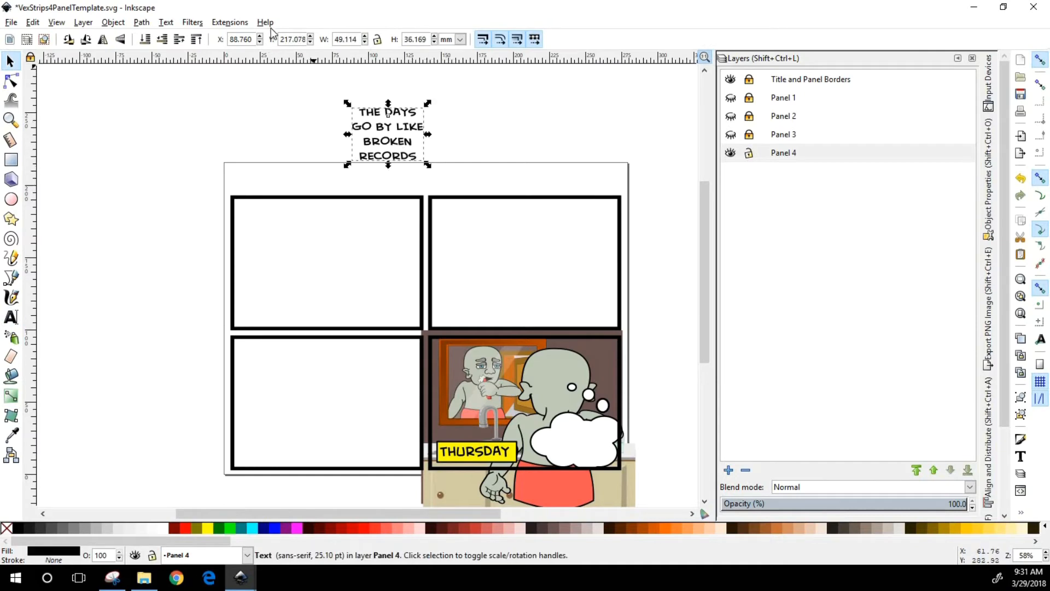
Select all four lines of the thought text for editing.
double_click(378, 126)
left_click_drag(401, 128, 434, 194)
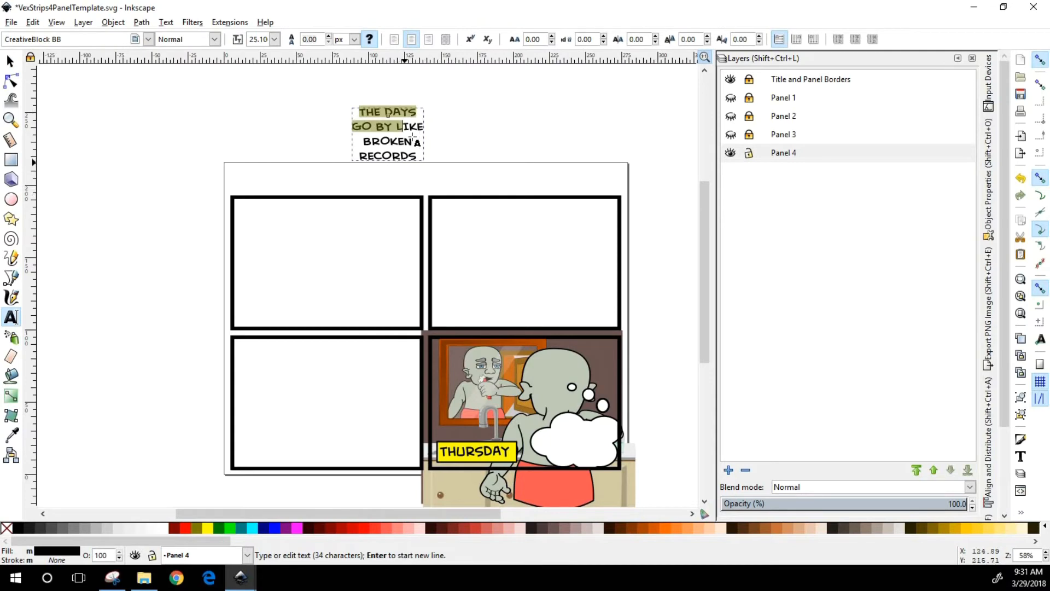
left_click_drag(411, 135, 422, 165)
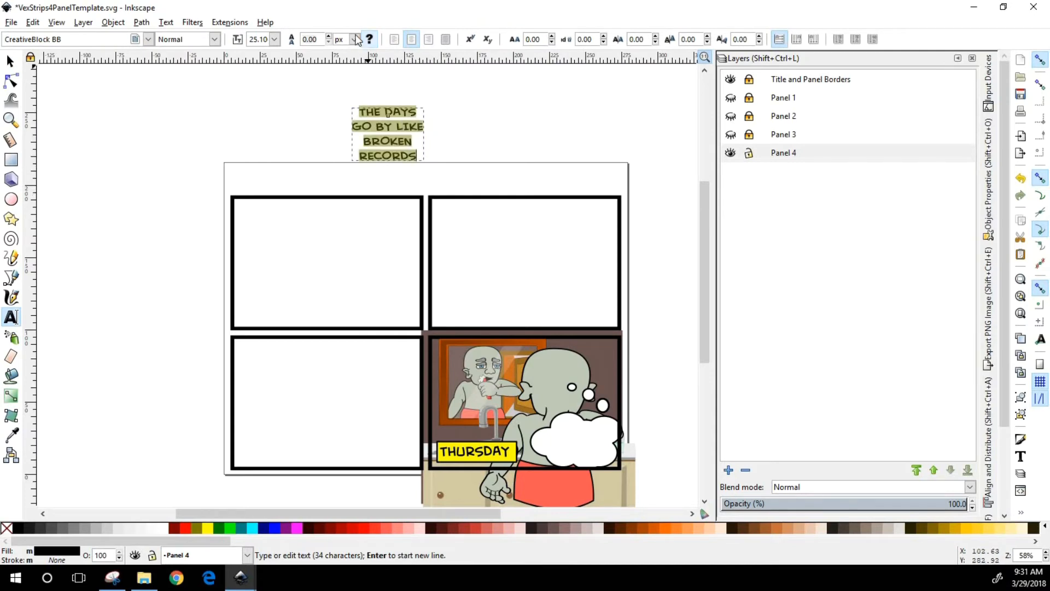
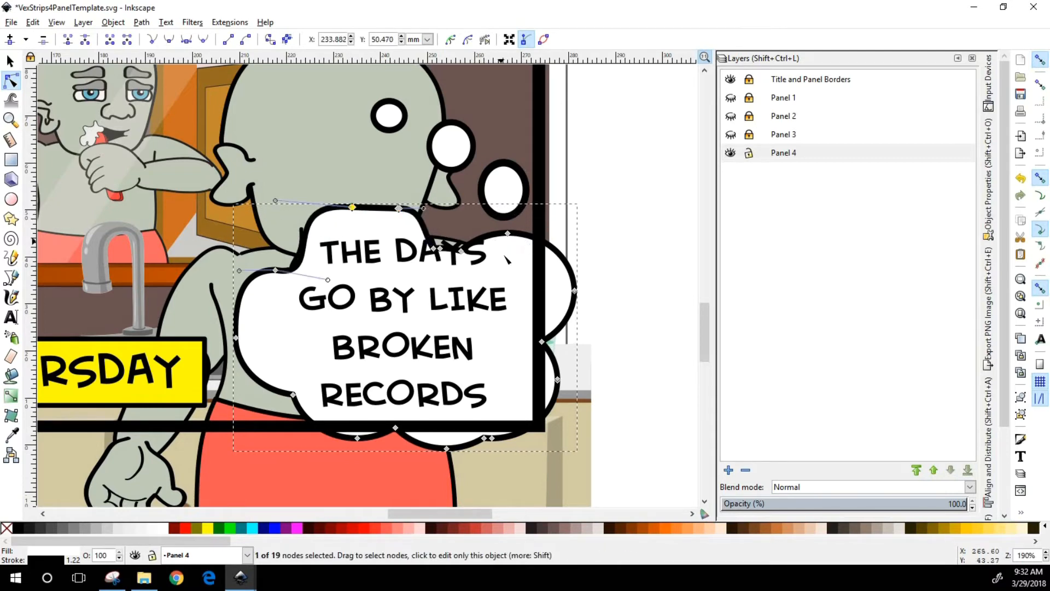
Raise the cloud's upper-right outline nodes and delete the surplus node in the notch beneath the second small circle.
left_click_drag(524, 217, 435, 229)
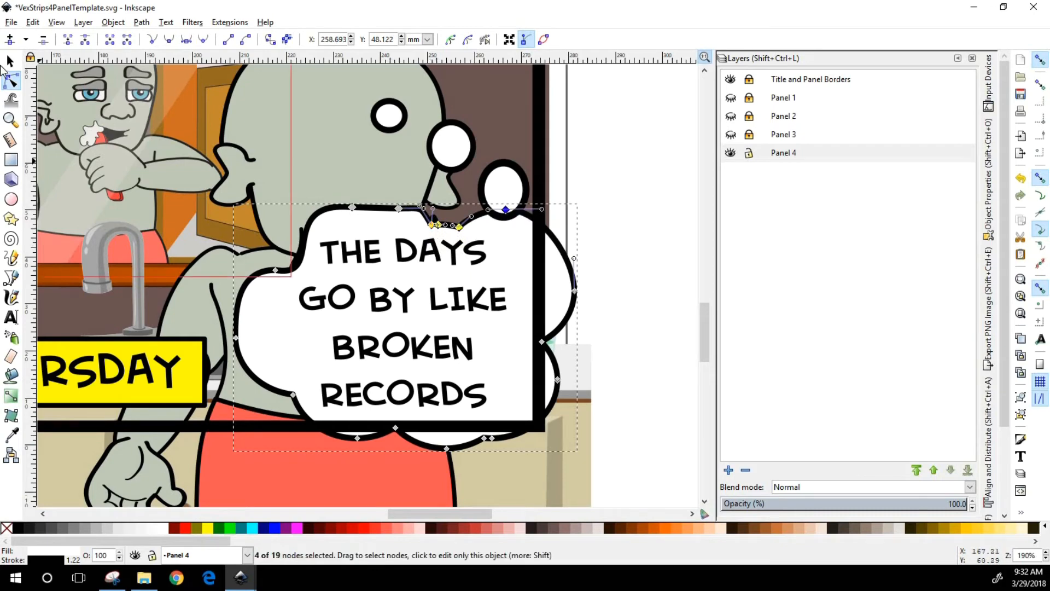
key("s")
double_click(436, 221)
double_click(433, 223)
left_click(432, 225)
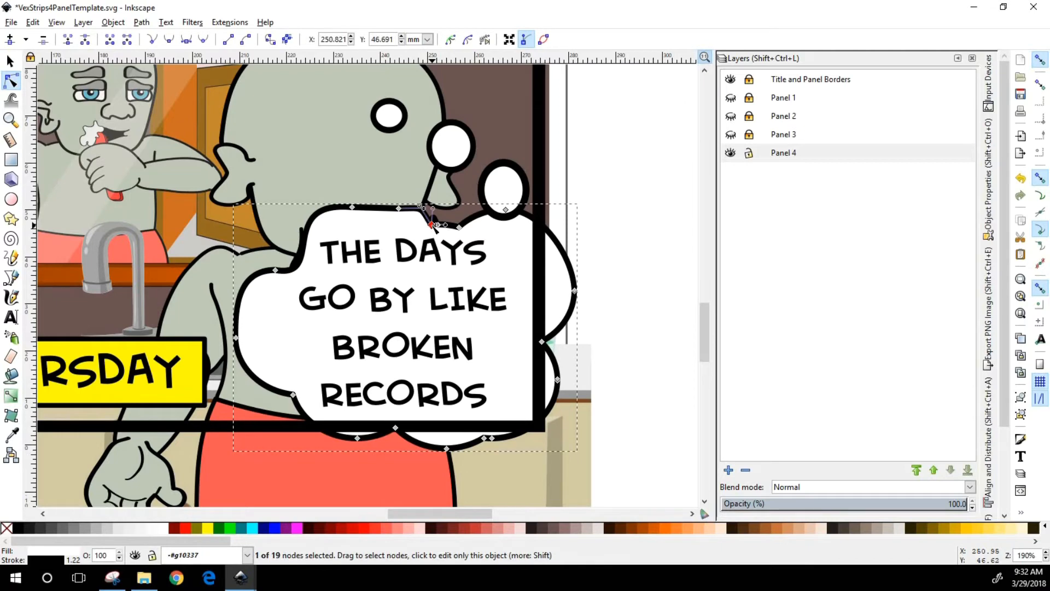
key("Delete")
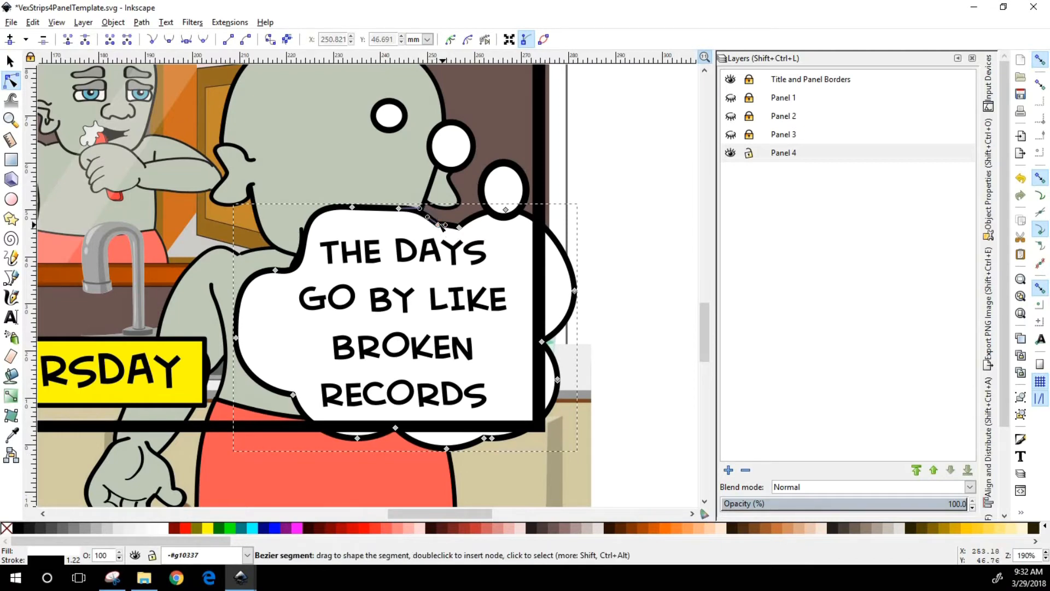
Reshape the cloud's upper edge into separate bumps by repositioning its nodes and curve handles above THE DAYS.
left_click_drag(446, 226, 451, 205)
left_click_drag(459, 227, 477, 216)
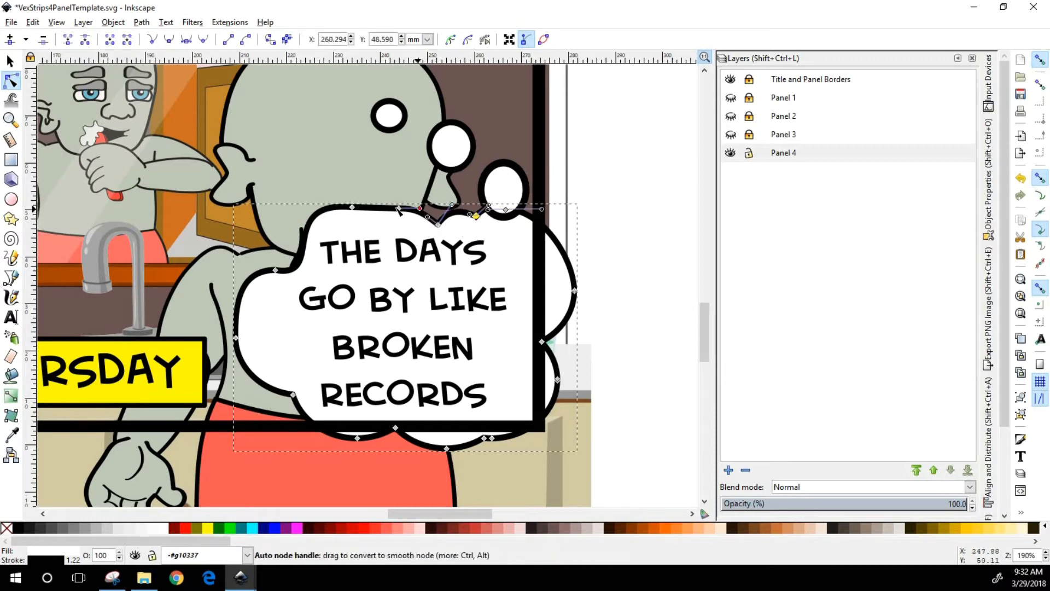
left_click_drag(399, 209, 337, 222)
left_click_drag(261, 216, 286, 206)
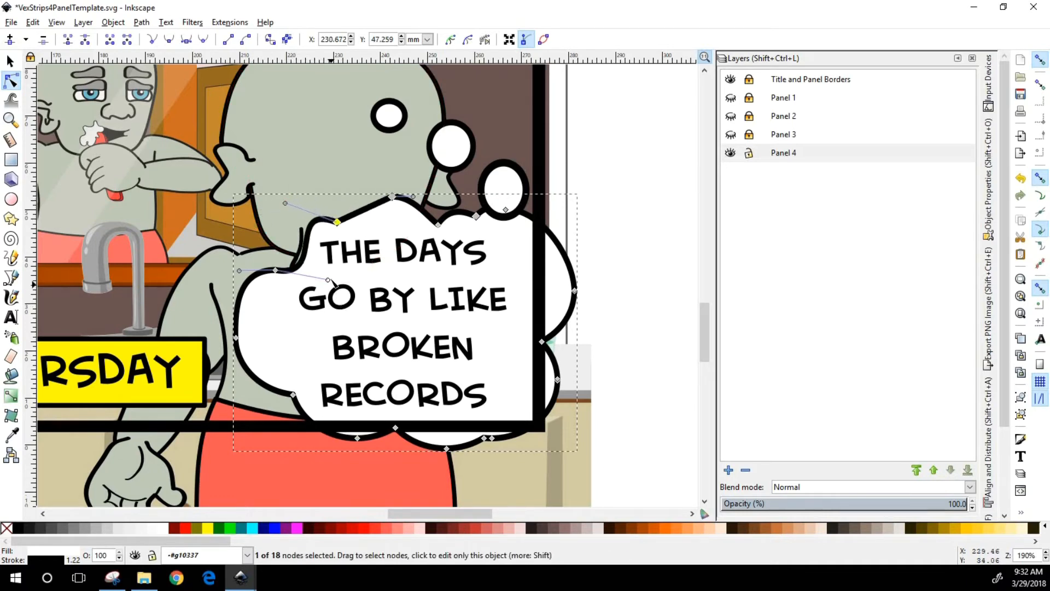
Reshape the cloud's left side, pulling the lobes slightly inward and rounding the curve beside GO.
left_click_drag(327, 279, 293, 278)
mouse_move(235, 338)
left_mouse_down()
mouse_move(269, 335)
mouse_move(251, 336)
left_mouse_up()
left_click_drag(295, 395, 303, 402)
left_click(9, 61)
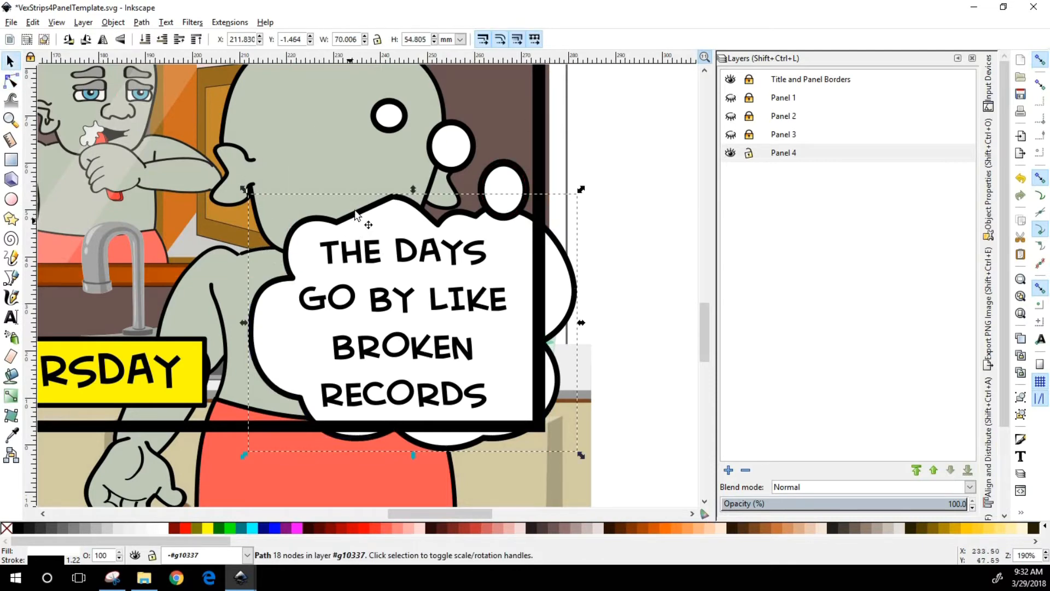
Round the outline of the bump at the top of the cloud.
key("n")
left_click(392, 196)
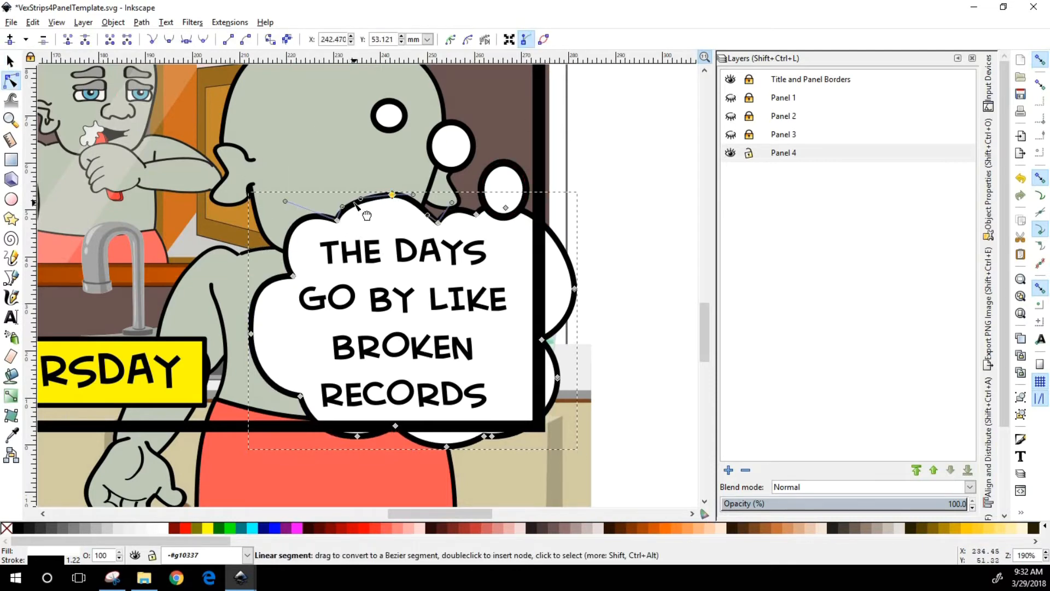
left_click(654, 225)
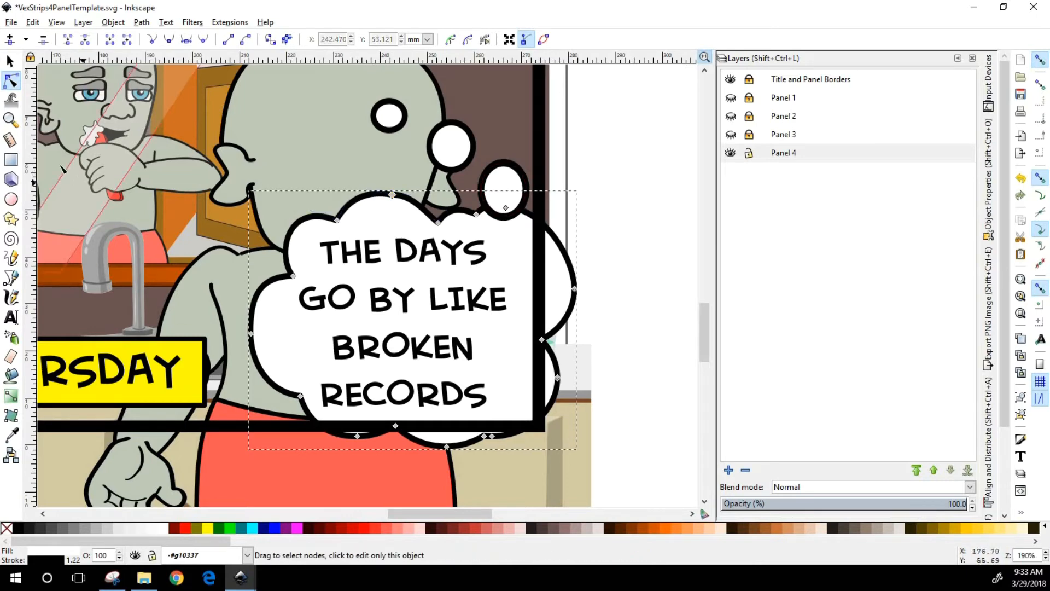
Move the thought text slightly higher in the cloud and stretch it horizontally on both sides.
left_click(10, 61)
left_click_drag(392, 303, 435, 331)
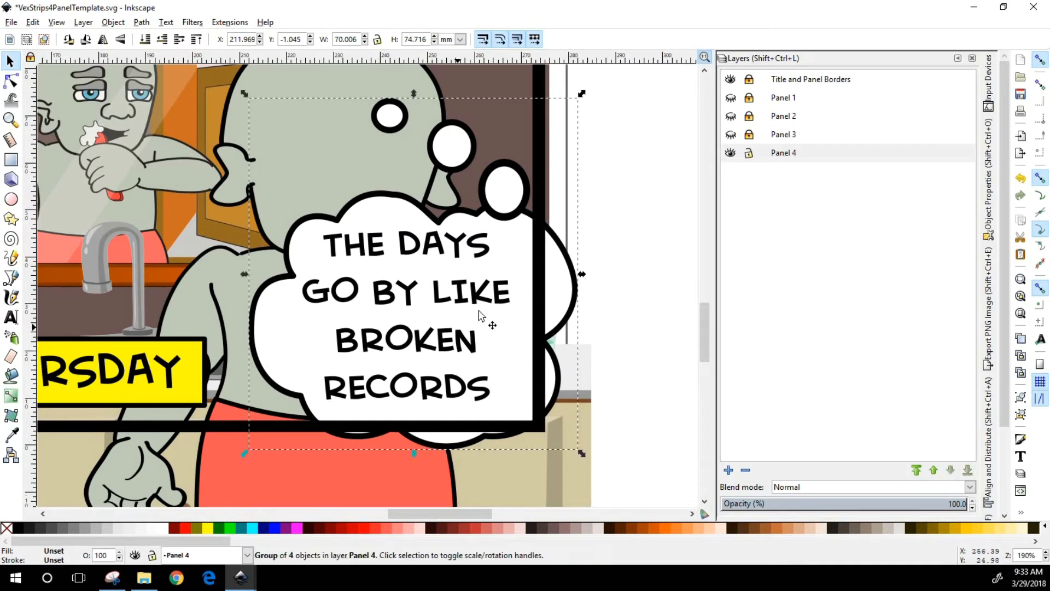
left_click(500, 320)
left_click_drag(515, 317, 530, 316)
left_click_drag(298, 318, 292, 318)
left_click(626, 167)
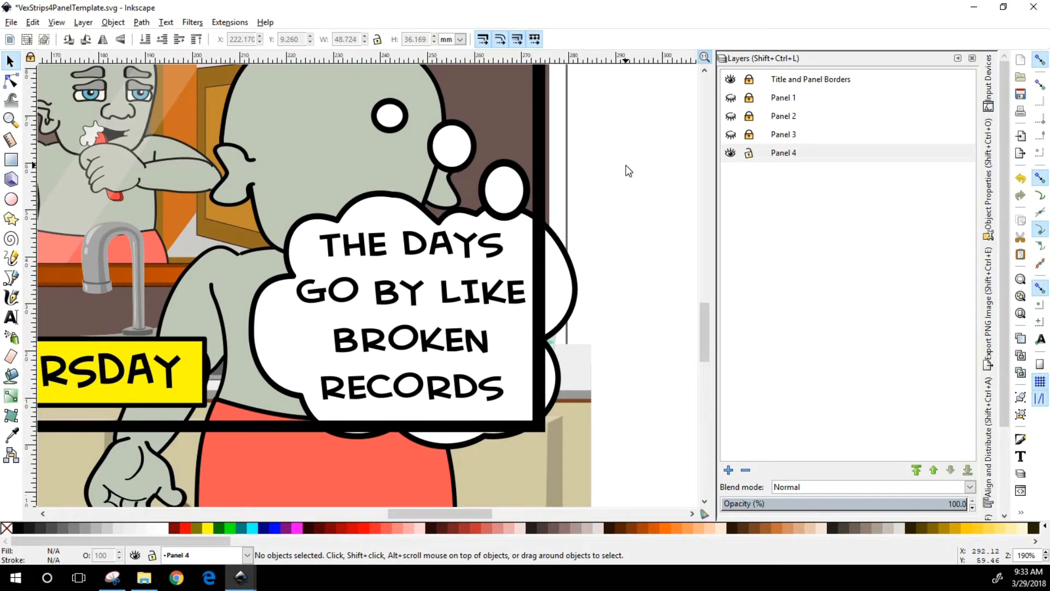
Lock the Panel 4 layer and make the Panel 3, Panel 2 and Panel 1 layers visible.
key("5")
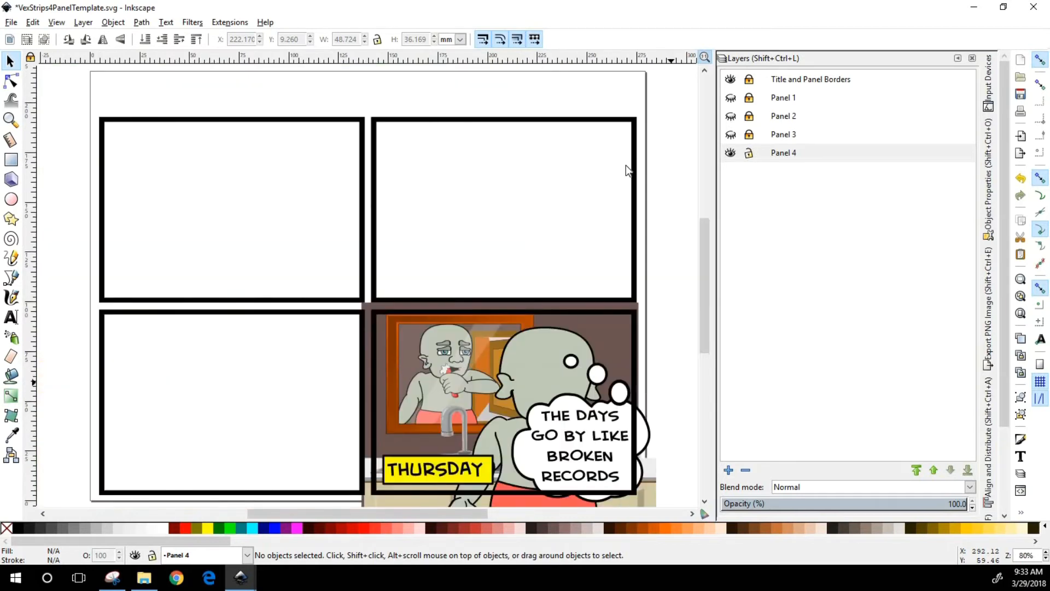
left_click(748, 154)
left_click(730, 134)
left_click(730, 116)
left_click(730, 97)
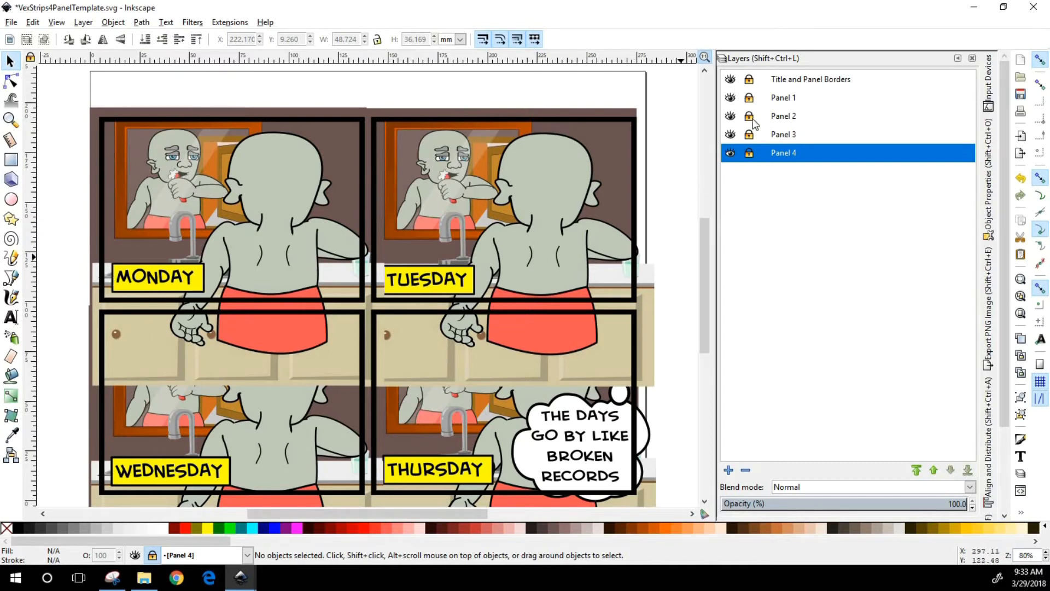
Unlock the Panel 1 layer and look over the available Layer Clip extension commands.
left_click(750, 99)
left_click(230, 23)
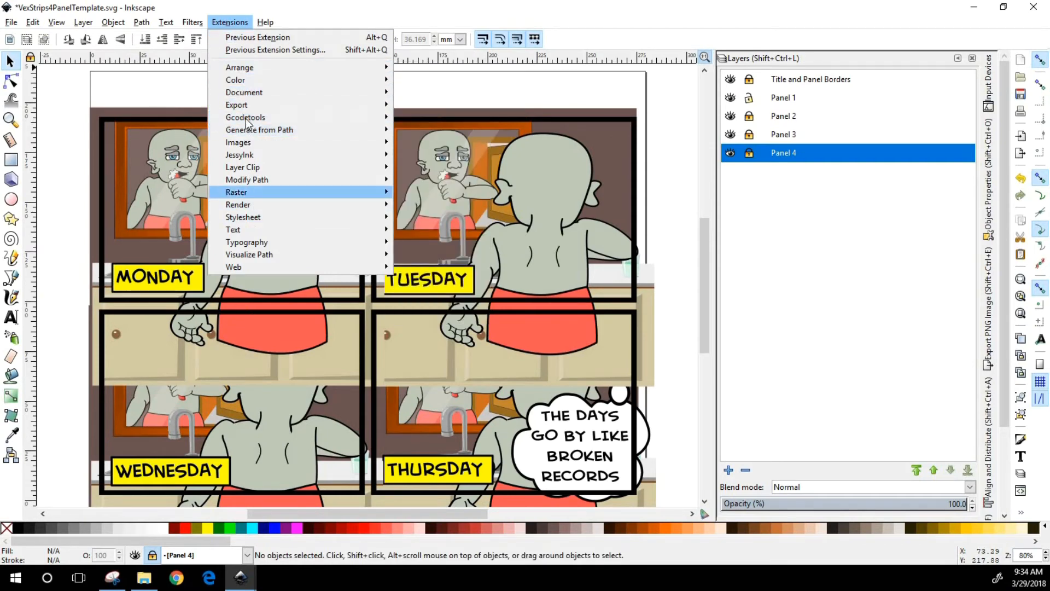
mouse_move(241, 146)
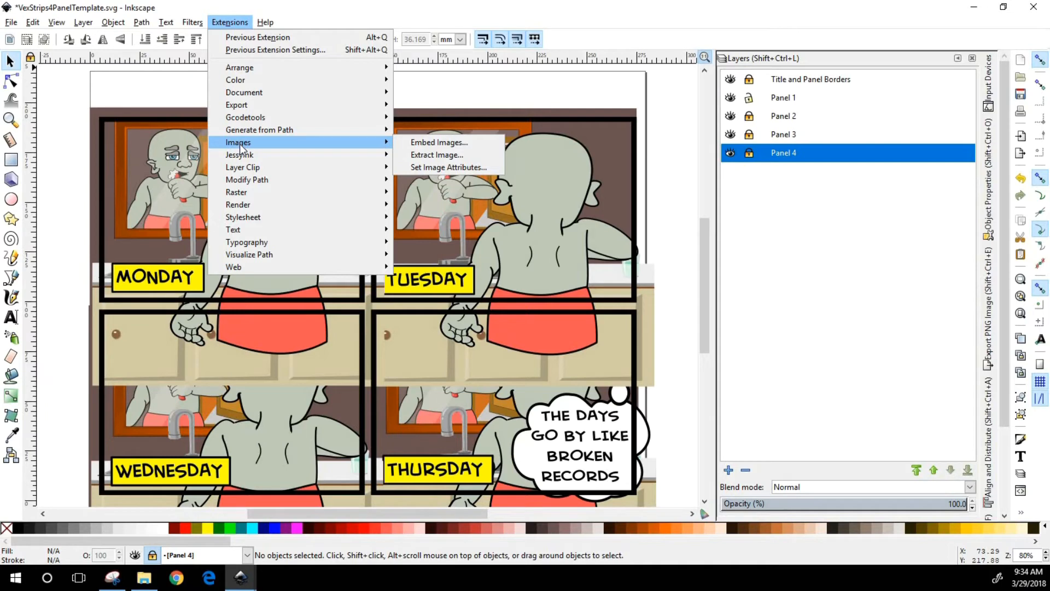
mouse_move(241, 169)
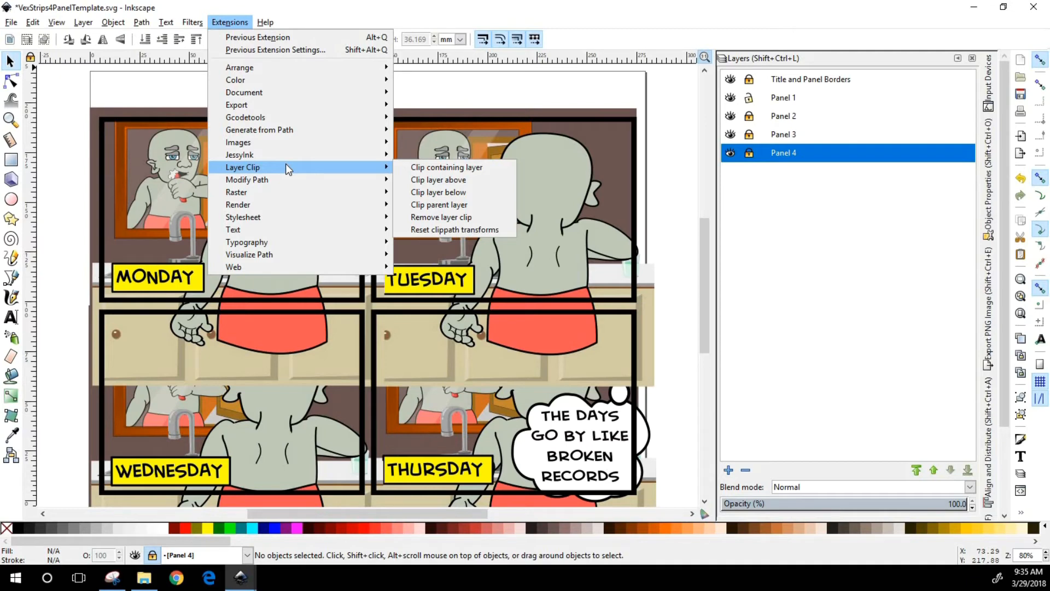
left_click(217, 22)
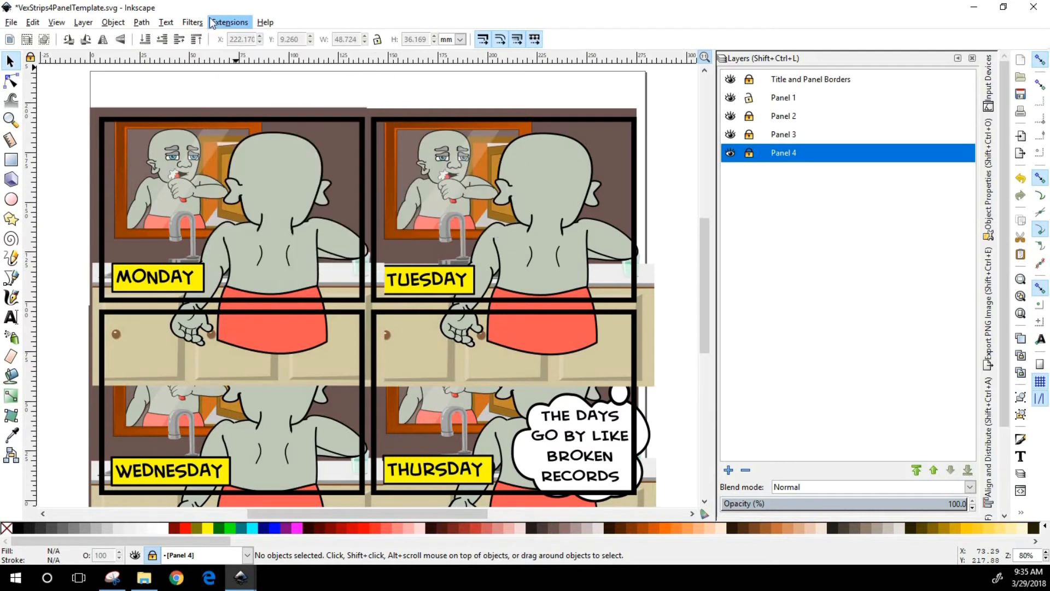
left_click(218, 22)
left_click(727, 227)
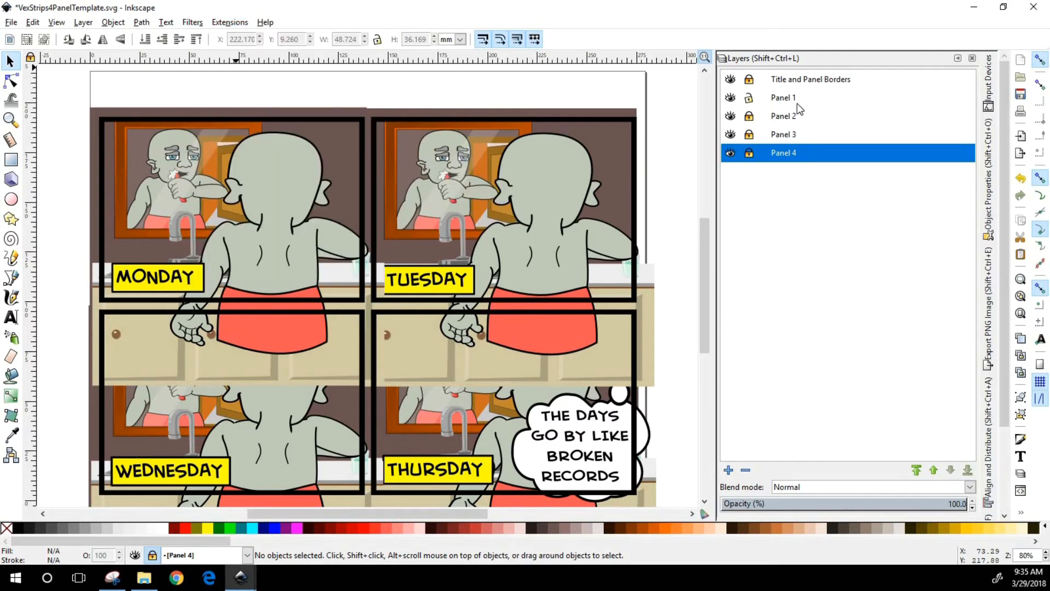
Draw a white rectangle about 131 by 91 mm on the Panel 1 layer, fitted over the Monday frame.
left_click(780, 98)
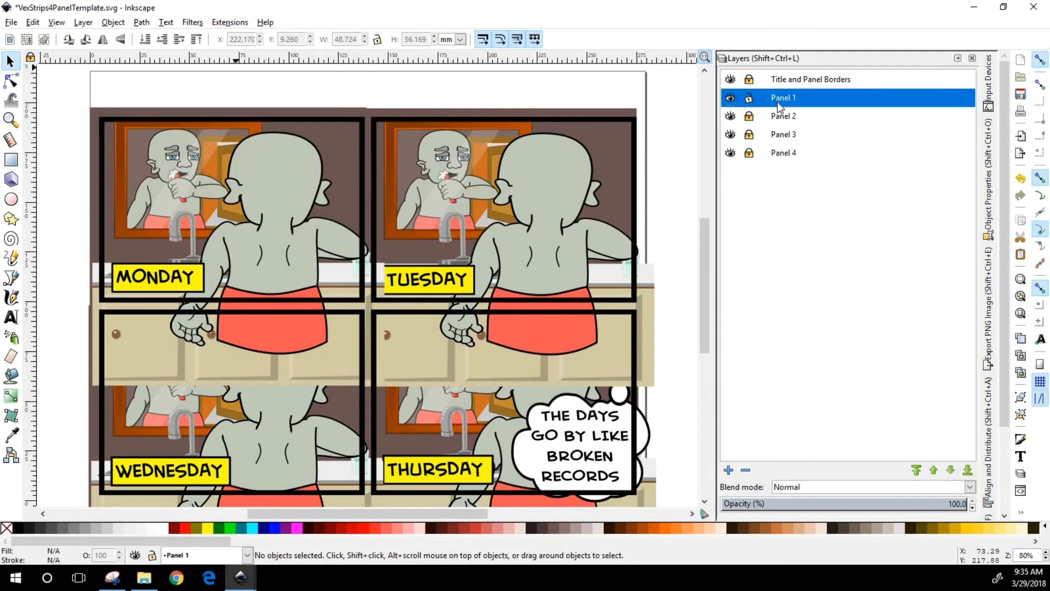
left_click(11, 162)
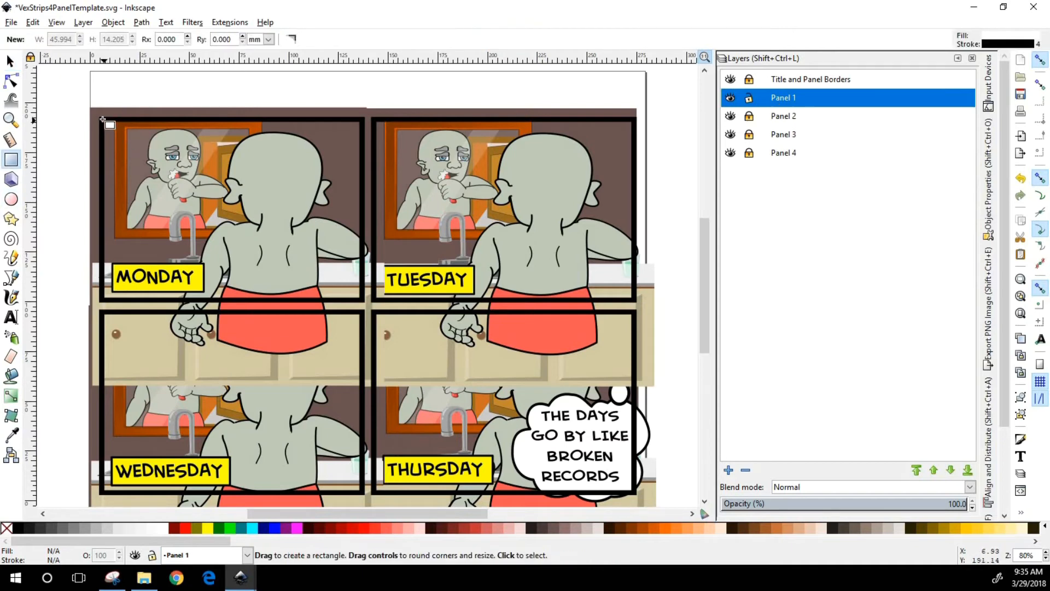
mouse_move(110, 133)
left_mouse_down()
mouse_move(138, 210)
mouse_move(189, 283)
mouse_move(228, 299)
mouse_move(361, 301)
left_mouse_up()
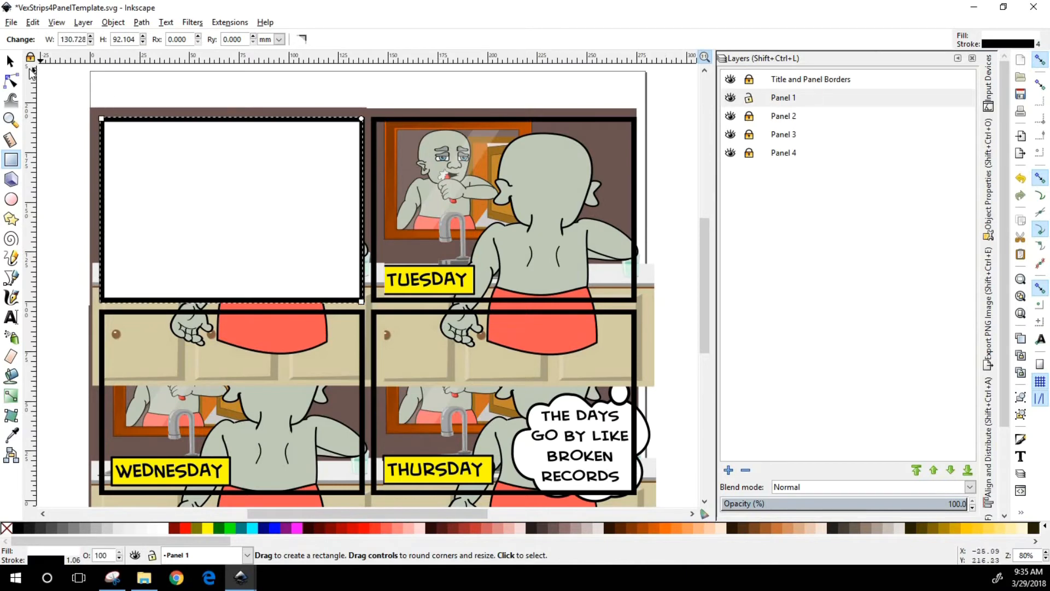
left_click(10, 61)
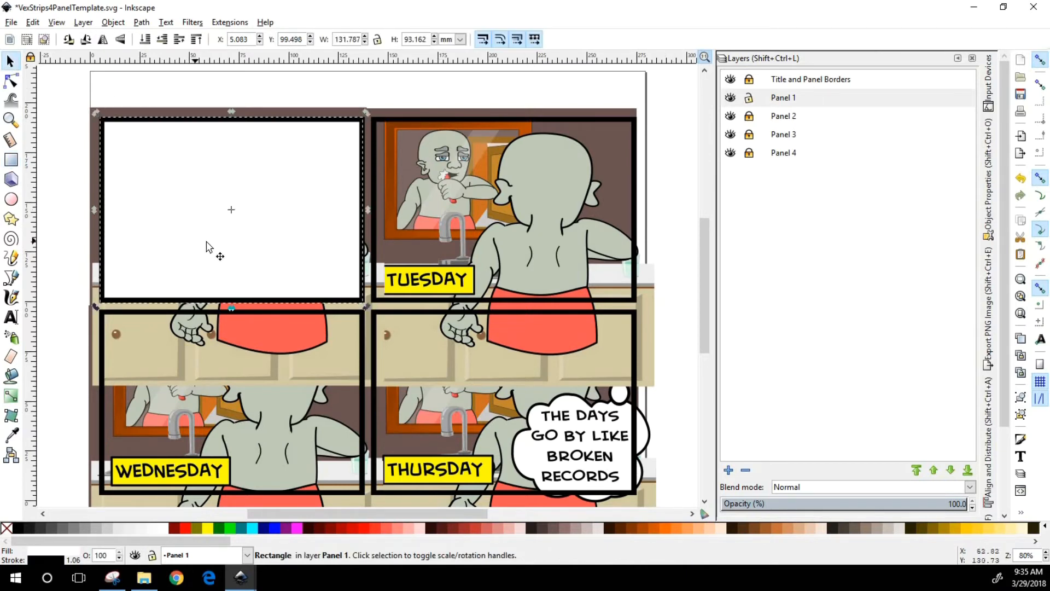
left_click_drag(249, 249, 243, 226)
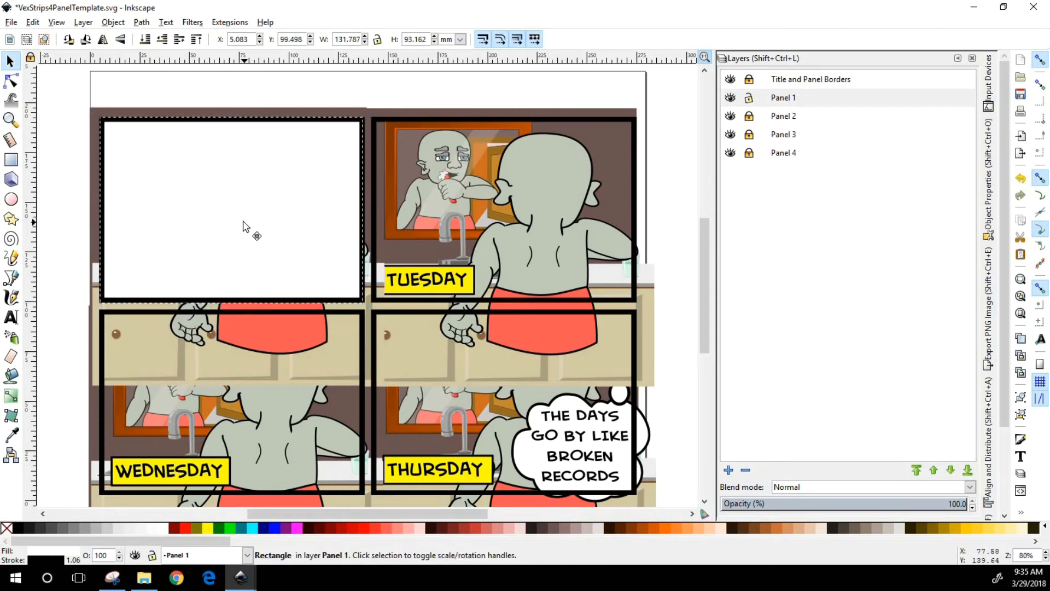
left_click_drag(231, 116, 227, 126)
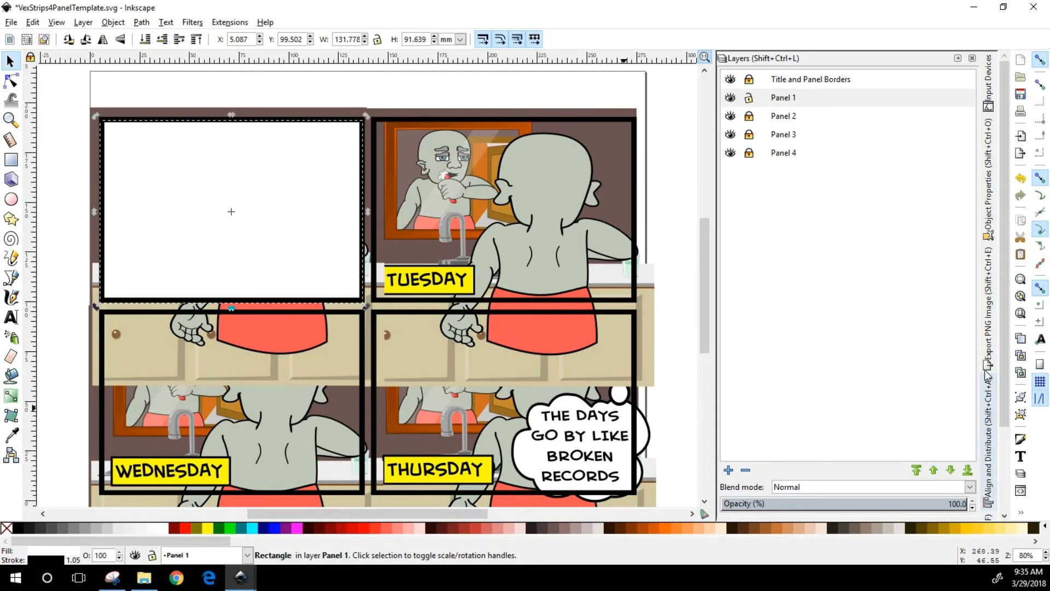
Remove the rectangle's stroke paint and realign the rectangle with the Monday frame.
left_click_drag(1006, 350, 1007, 458)
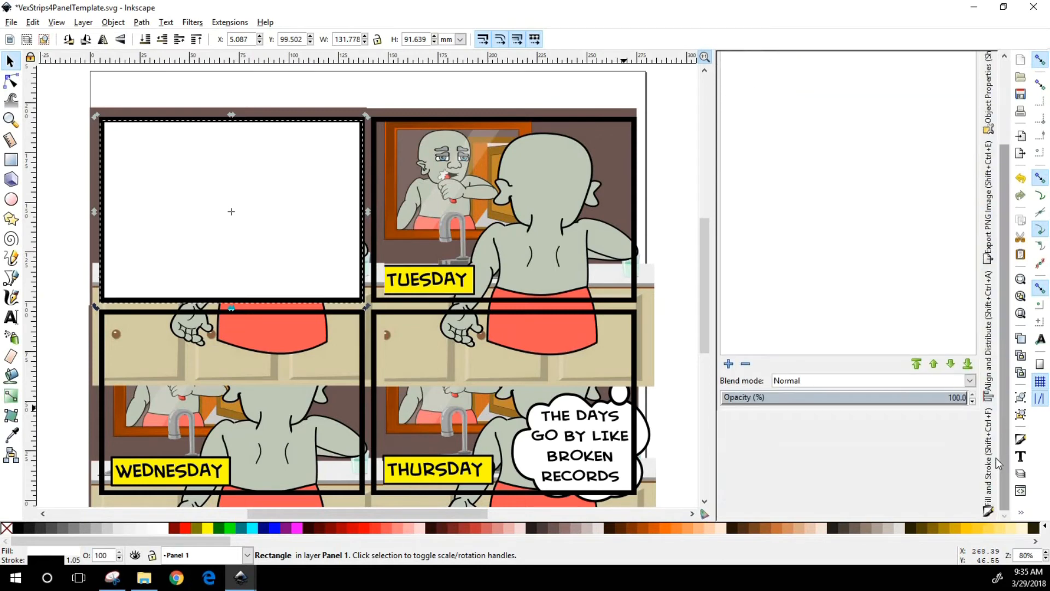
left_click(992, 458)
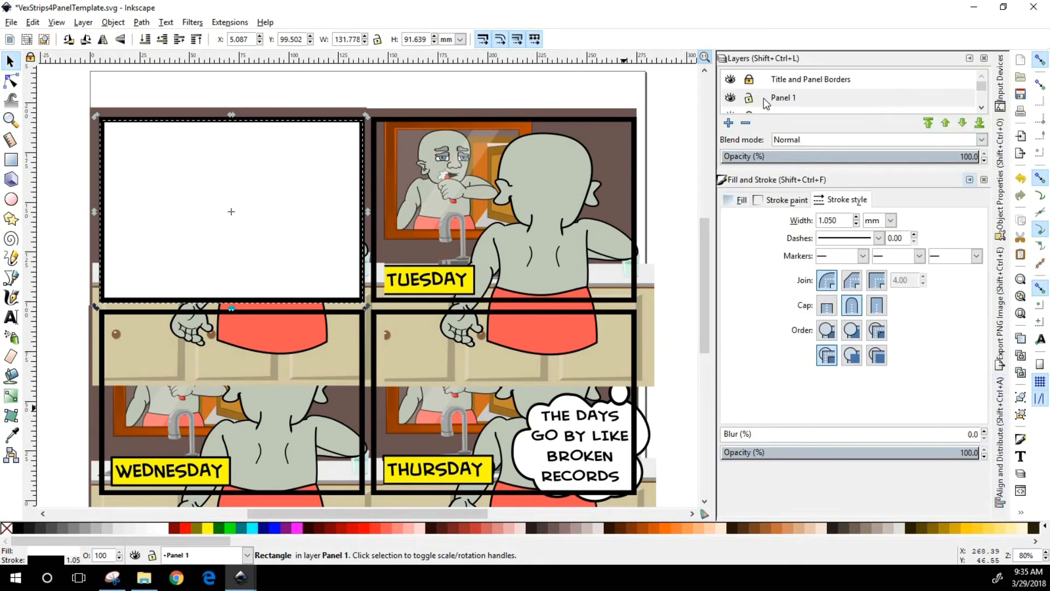
left_click(786, 201)
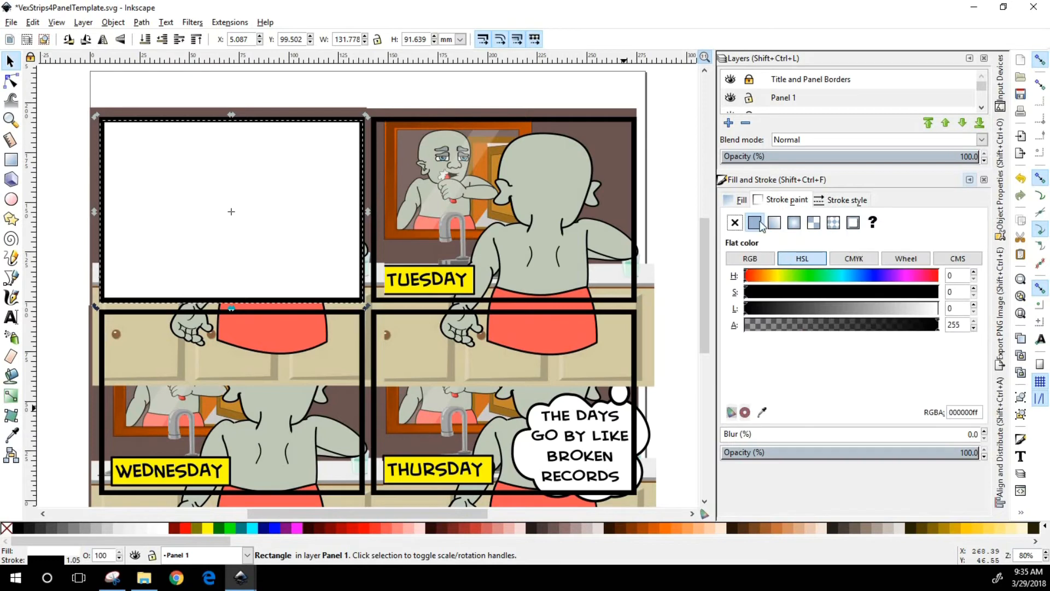
left_click(735, 222)
left_click_drag(305, 234, 379, 259)
left_click_drag(280, 210, 207, 185)
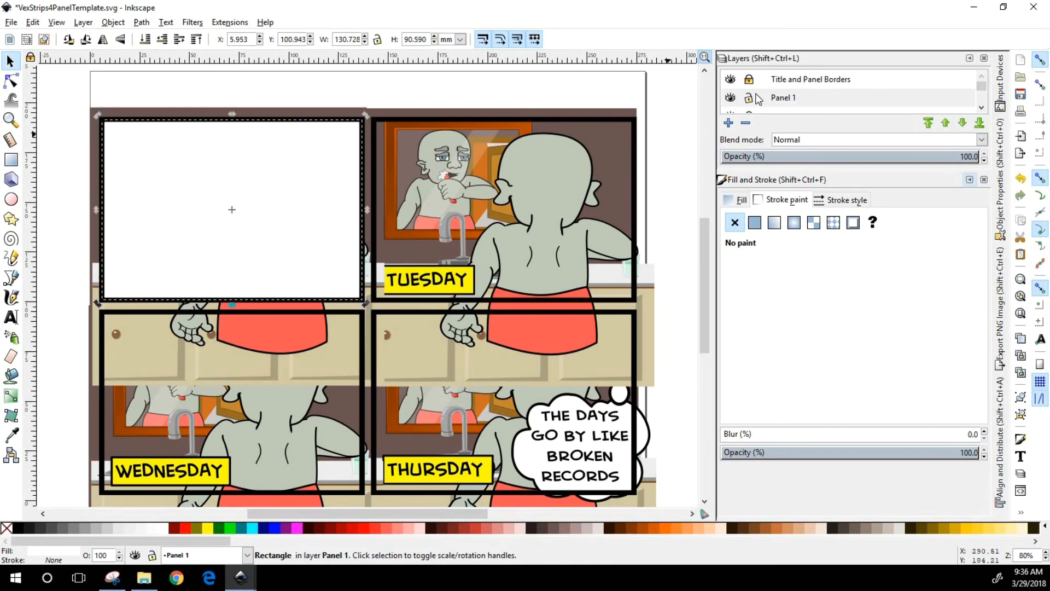
Clip the containing Panel 1 layer to the white rectangle with the Layer Clip extension.
left_click(248, 187)
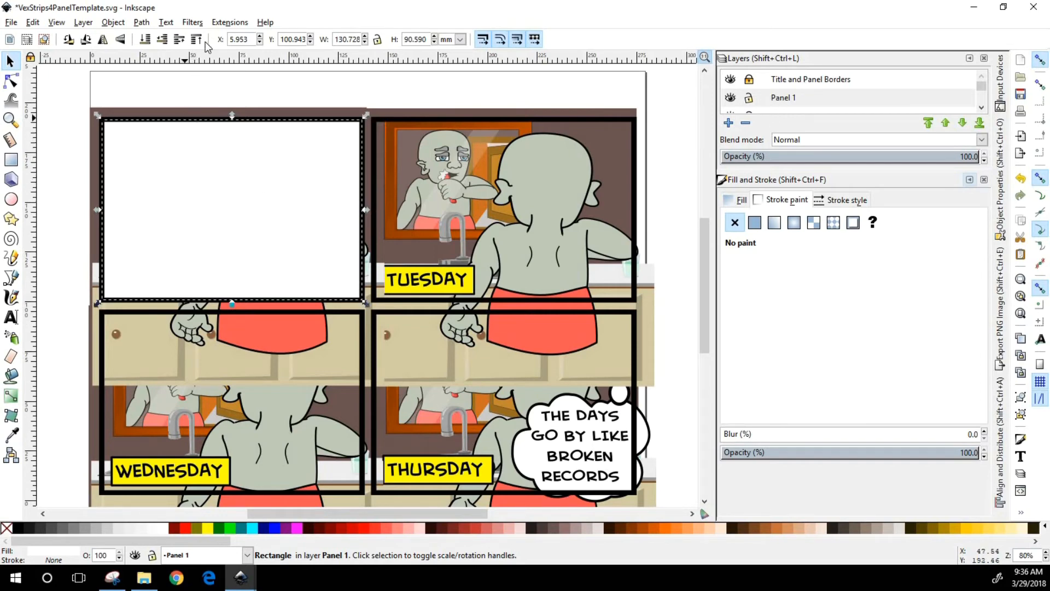
left_click(219, 23)
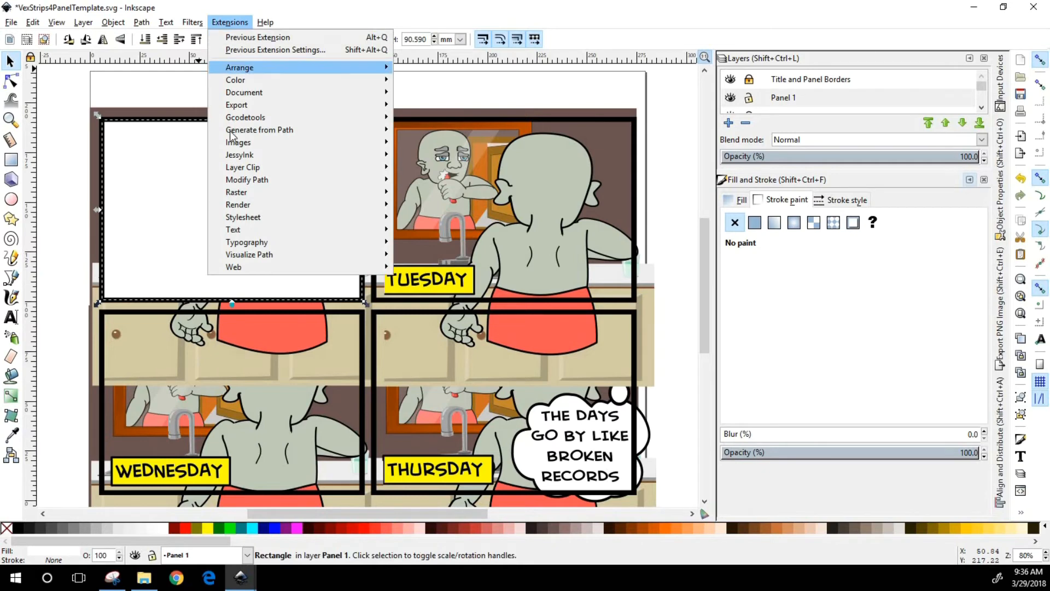
mouse_move(232, 172)
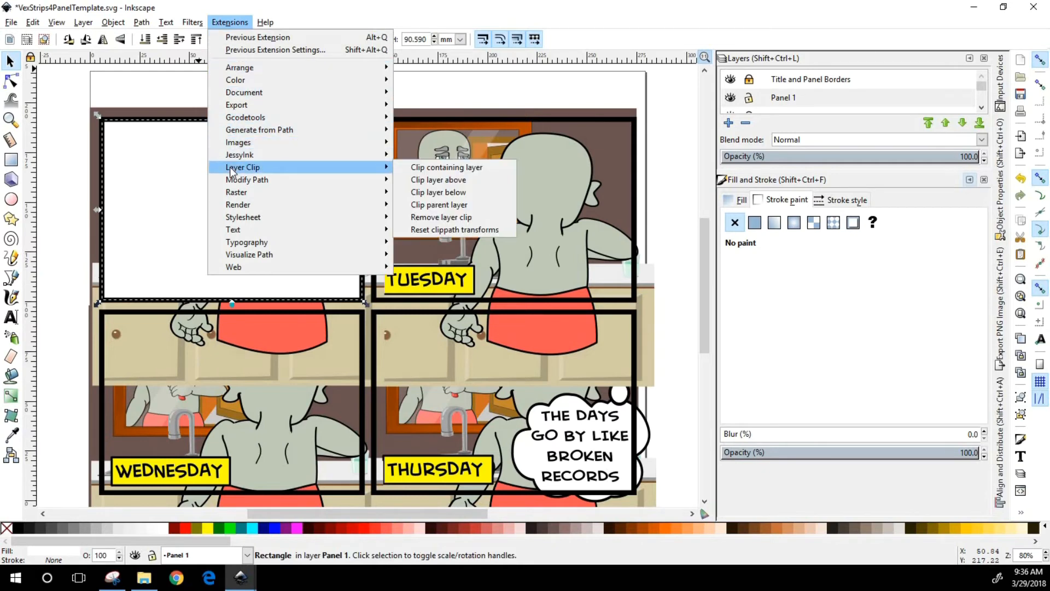
left_click(453, 172)
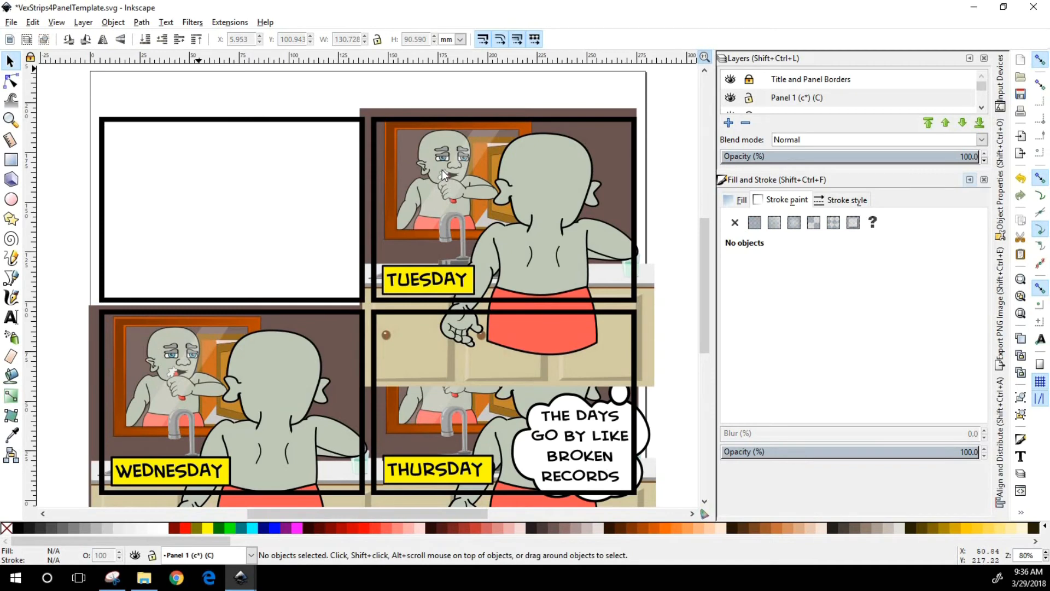
Delete the leftover white rectangle covering the Monday artwork and close the Fill and Stroke settings.
mouse_move(208, 175)
left_mouse_down()
mouse_move(215, 218)
mouse_move(215, 184)
left_mouse_up()
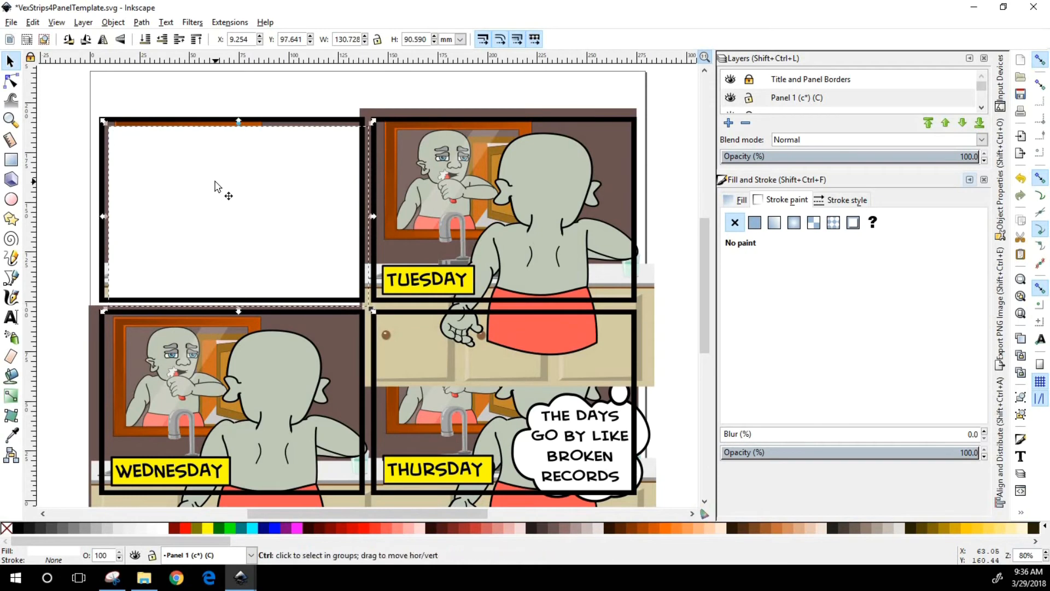
key("Delete")
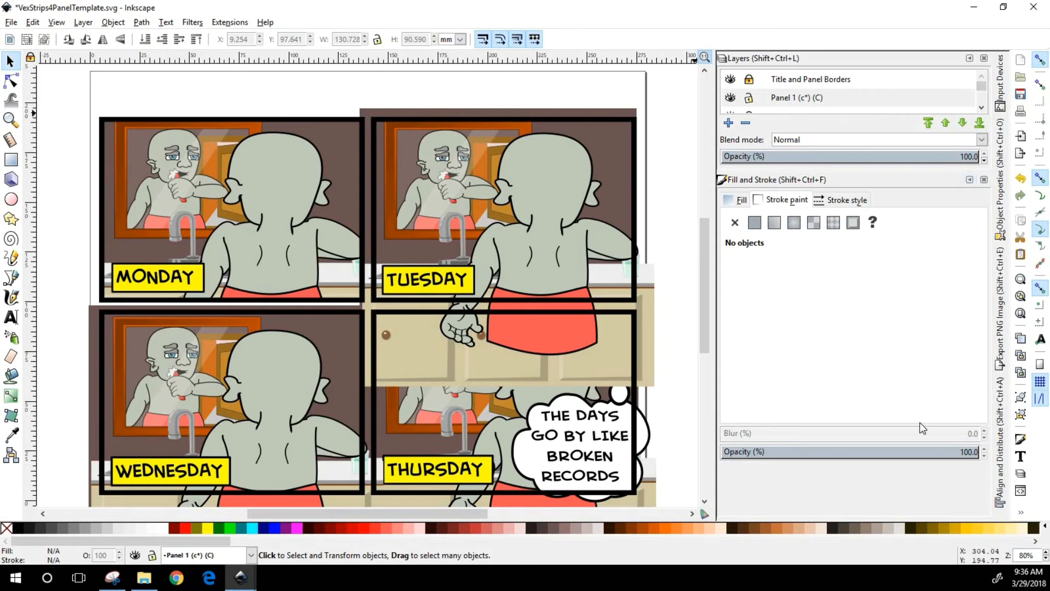
left_click(984, 180)
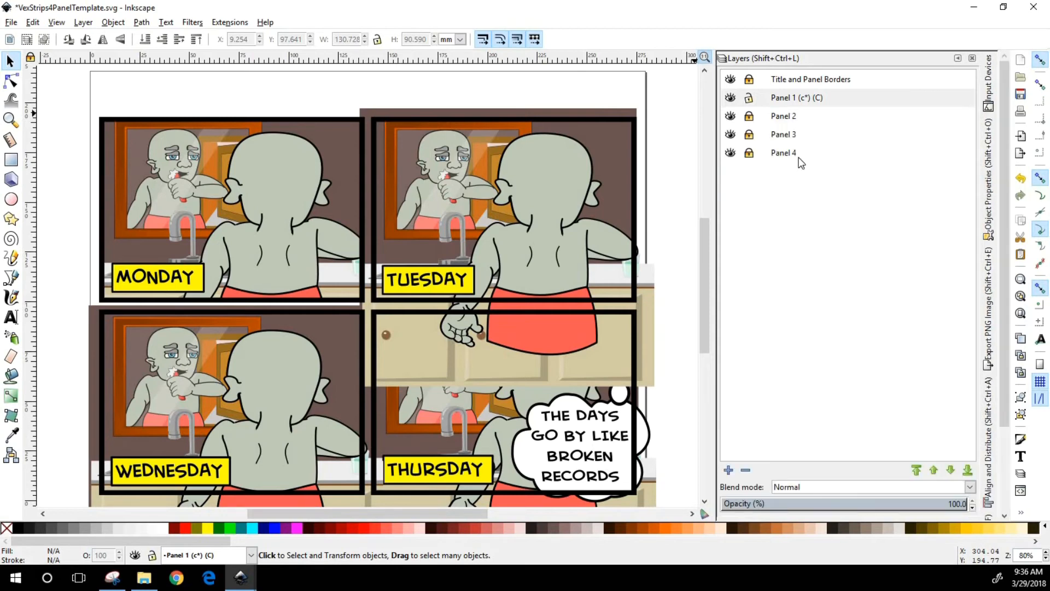
Lock the Panel 1 layer, and unlock Panel 2 and make it the active layer.
left_click(748, 98)
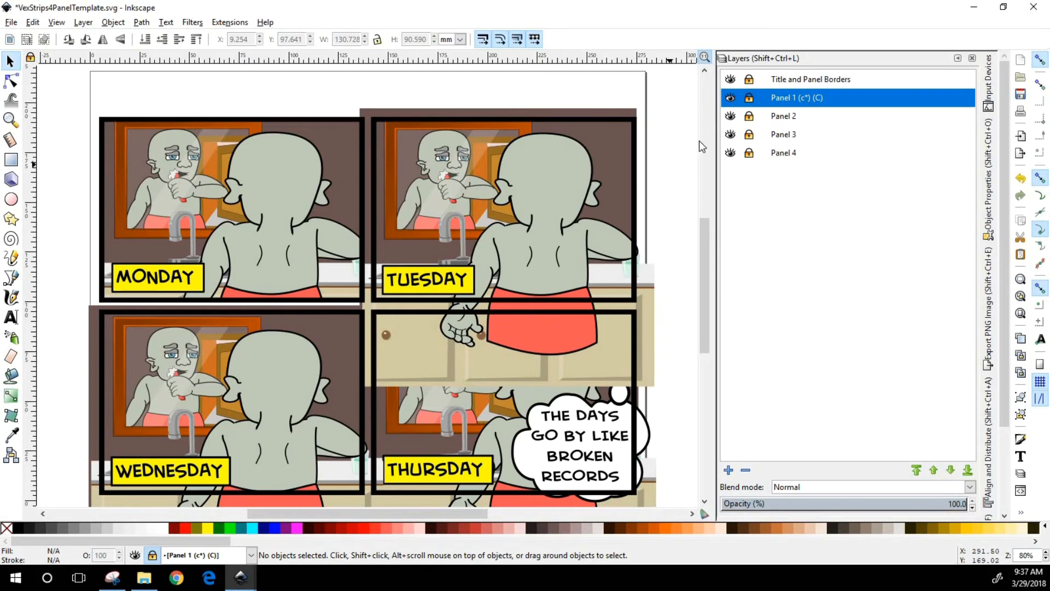
left_click(749, 116)
left_click(784, 119)
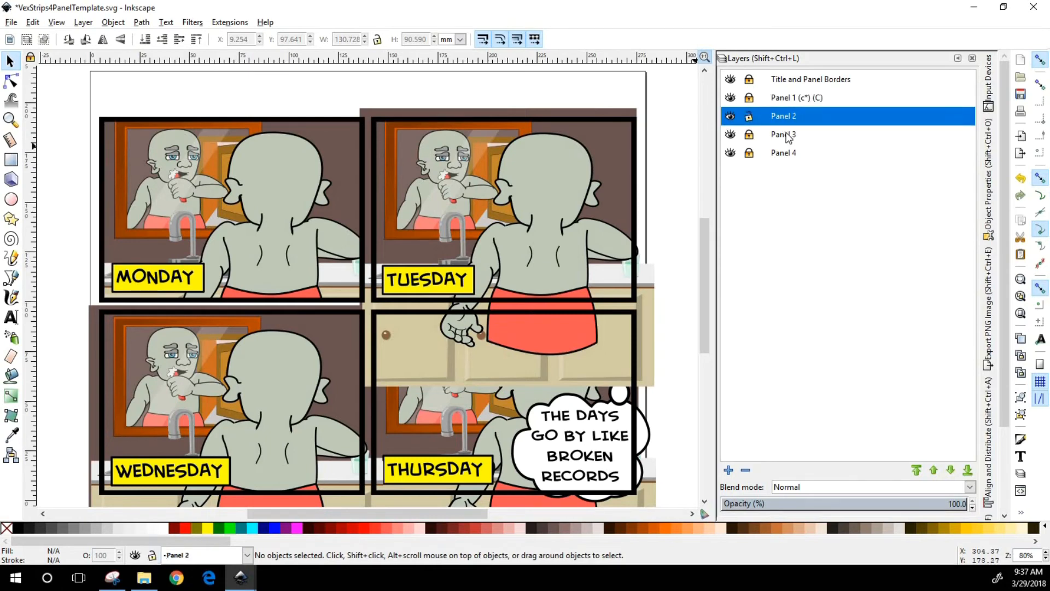
Paste the white rectangle into the Panel 2 layer and align it over the Tuesday frame.
left_click(455, 206)
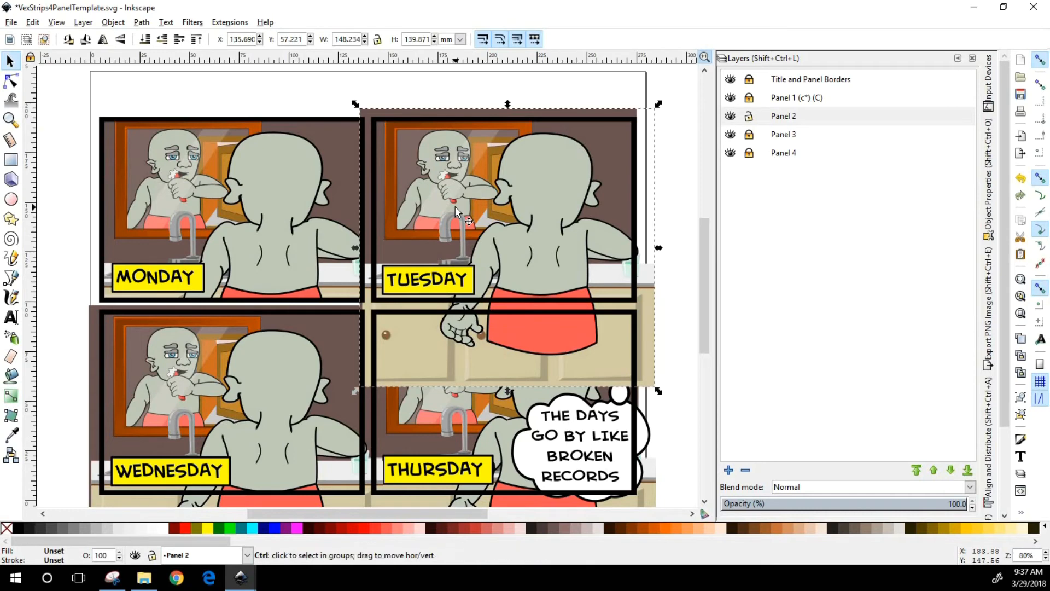
key("ctrl+v")
left_click_drag(453, 205, 502, 204)
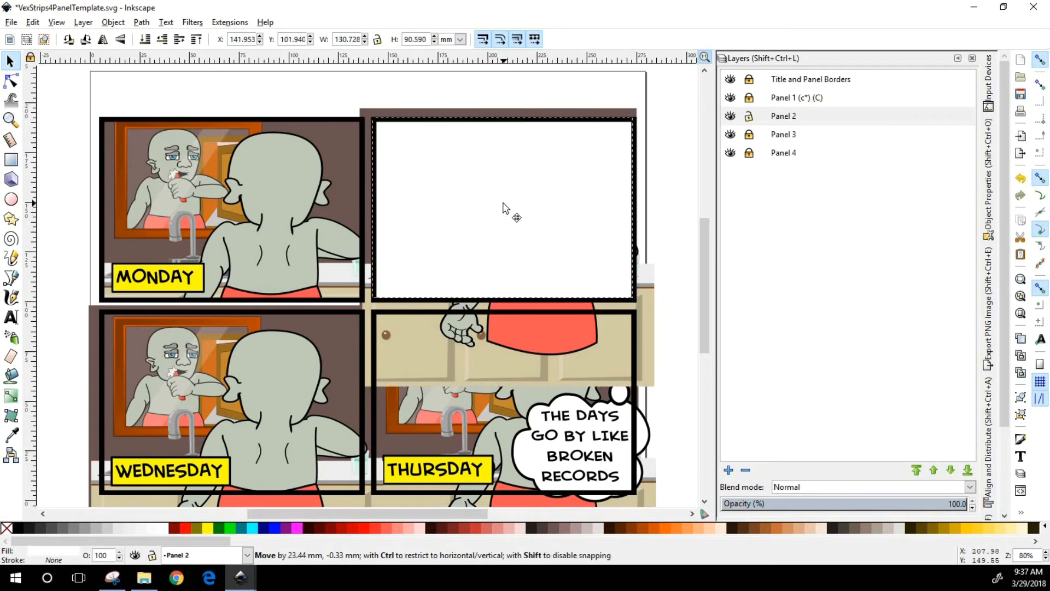
left_click_drag(504, 204, 503, 203)
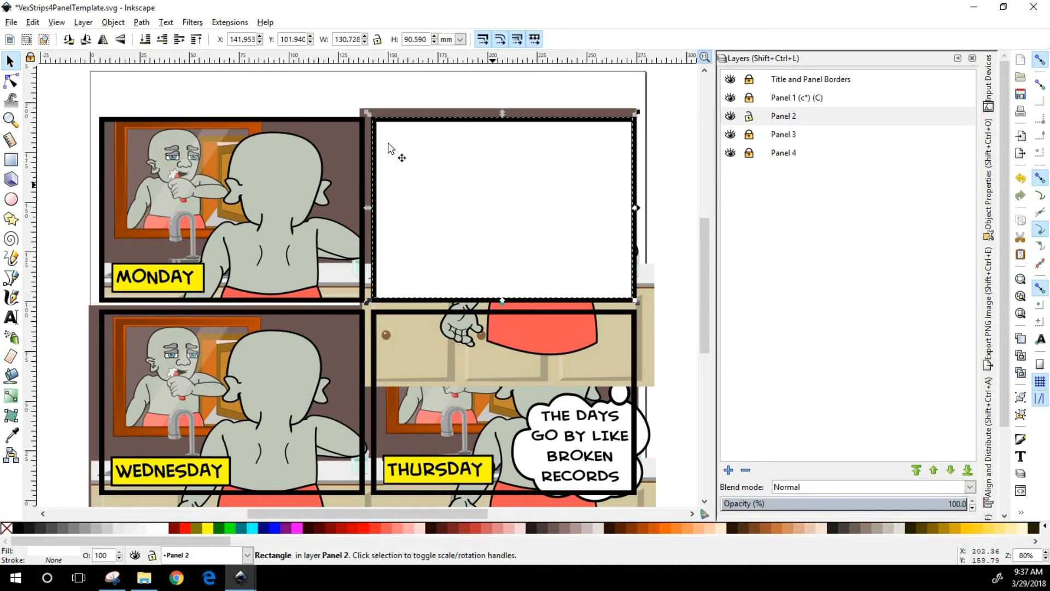
Clip the containing Panel 2 layer to the pasted rectangle with the Layer Clip extension.
left_click(231, 23)
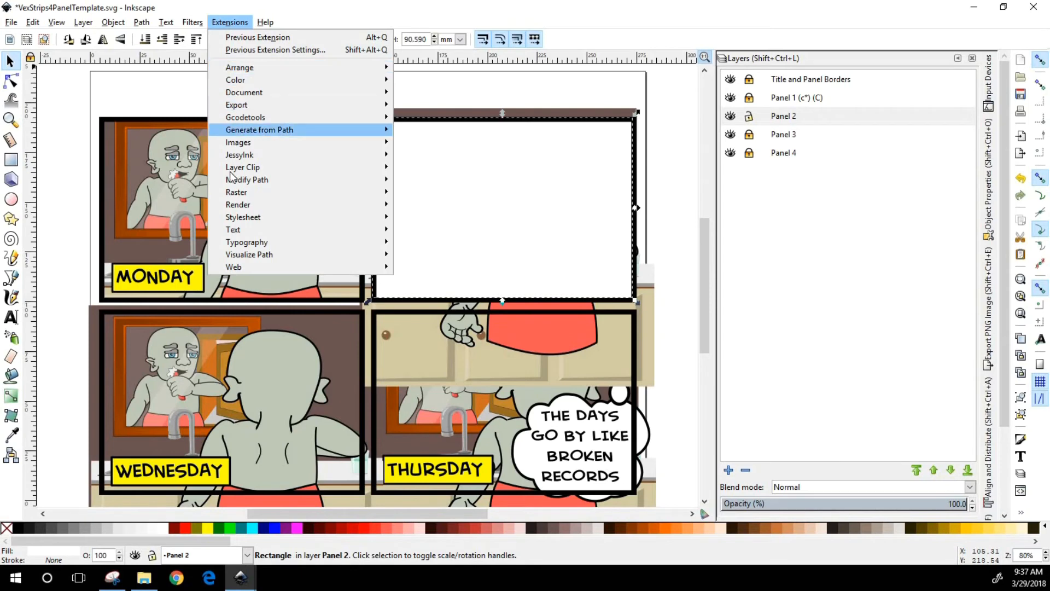
mouse_move(239, 171)
left_click(437, 167)
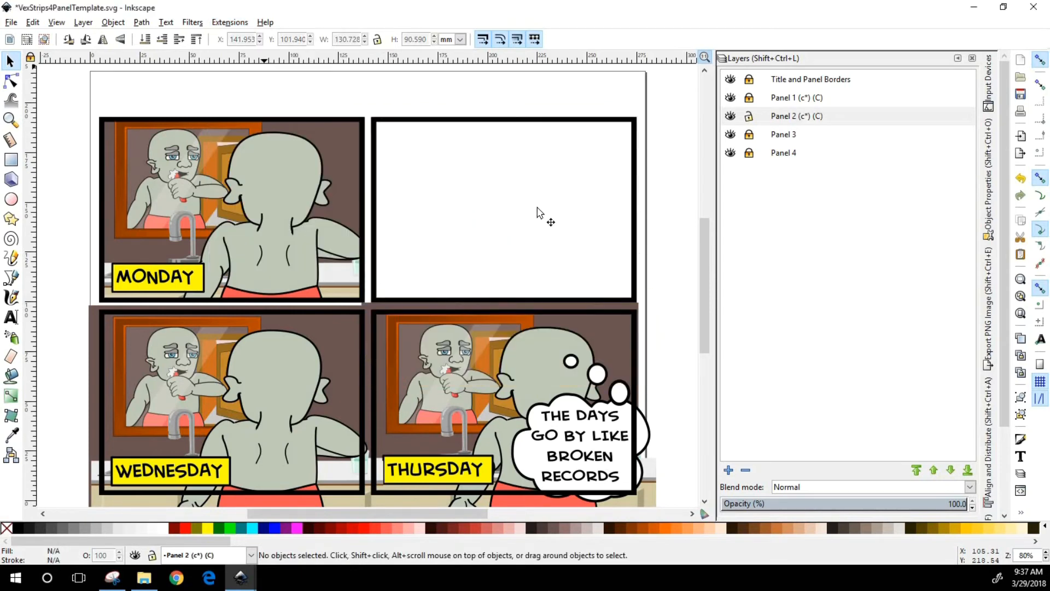
Fill the leftover Tuesday rectangle with magenta, realign it with the frame and remove it from the artwork.
mouse_move(518, 211)
left_mouse_down()
mouse_move(518, 231)
mouse_move(537, 220)
mouse_move(524, 217)
left_mouse_up()
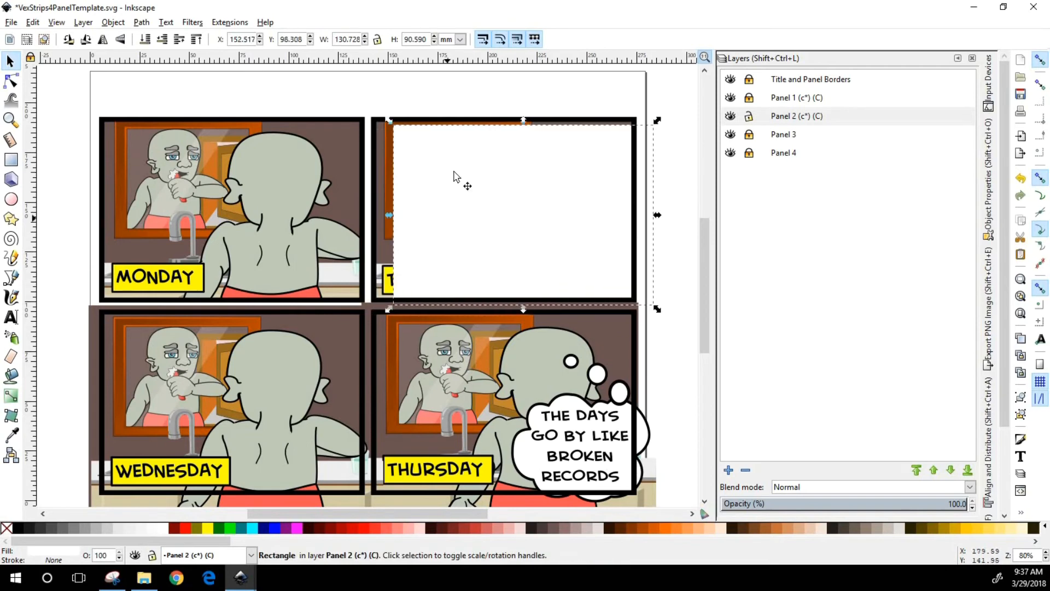
left_click(296, 527)
mouse_move(540, 177)
left_mouse_down()
mouse_move(521, 172)
mouse_move(520, 187)
mouse_move(522, 174)
left_mouse_up()
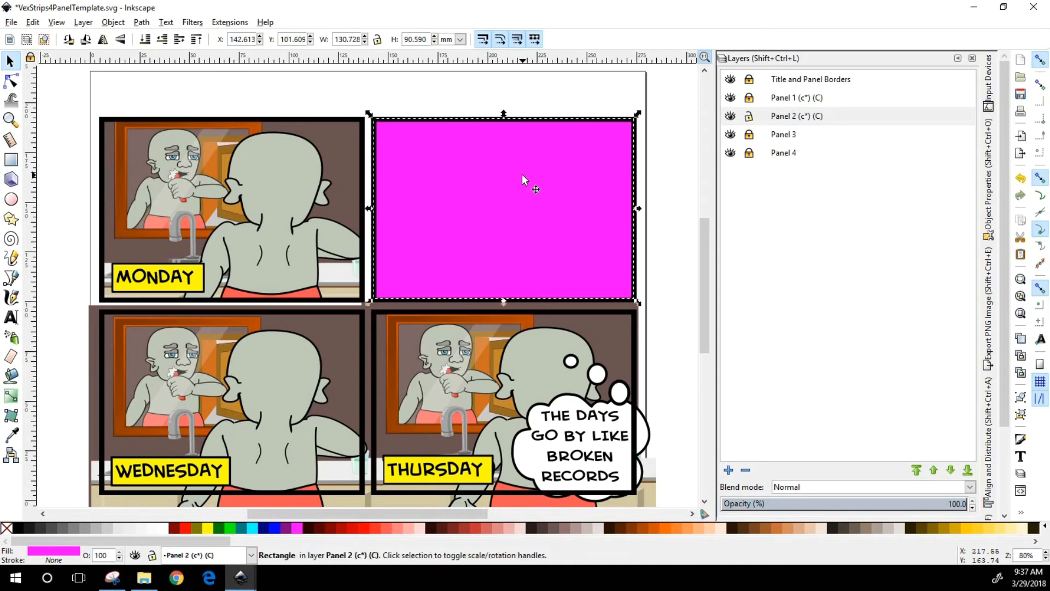
key("ctrl")
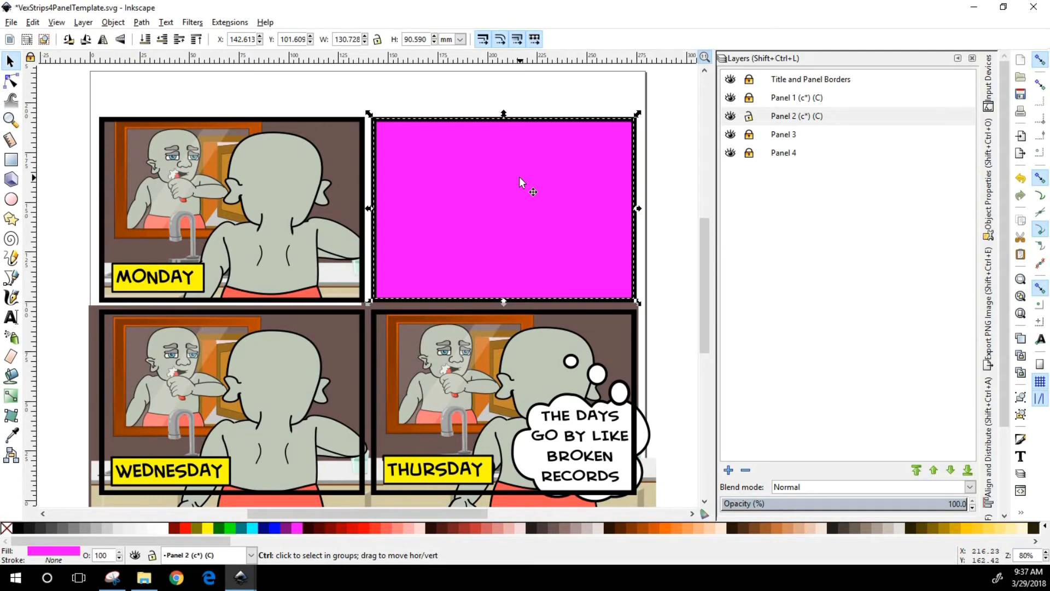
key("Delete")
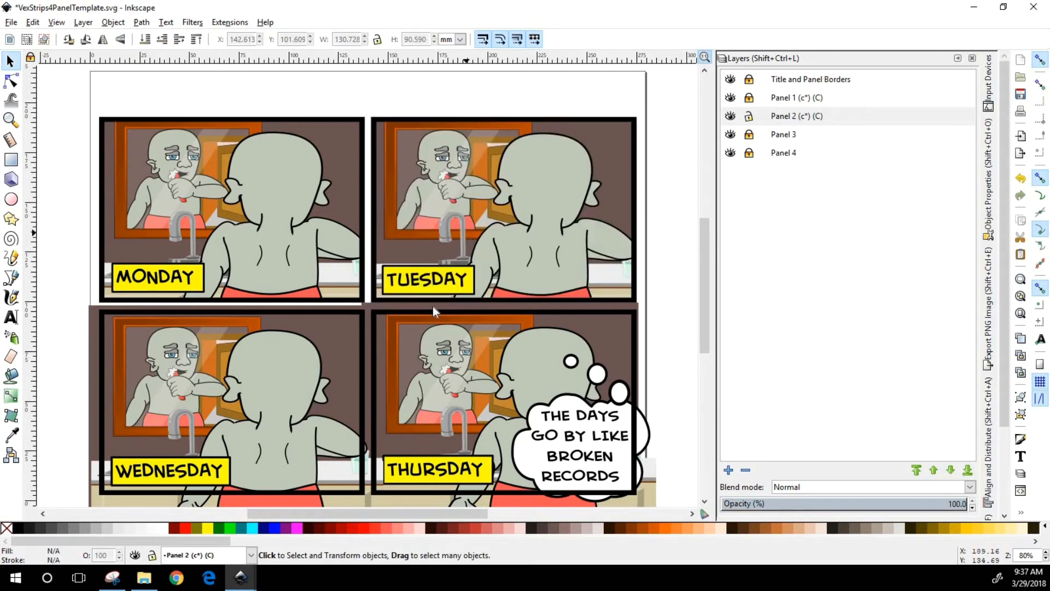
Lock the Panel 2 layer, and unlock Panel 3 and make it the active layer.
left_click(749, 116)
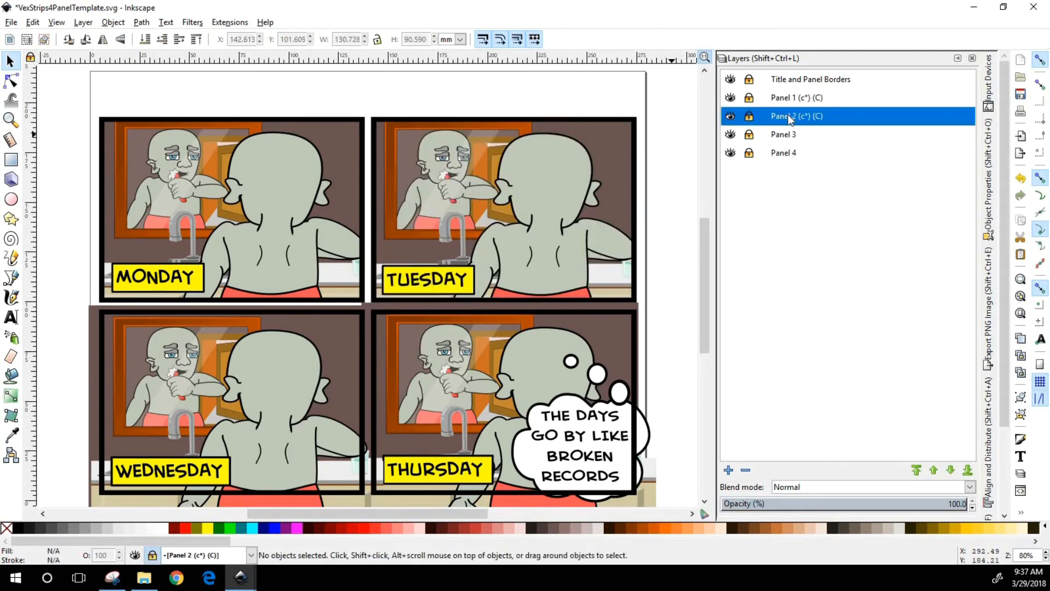
left_click(779, 135)
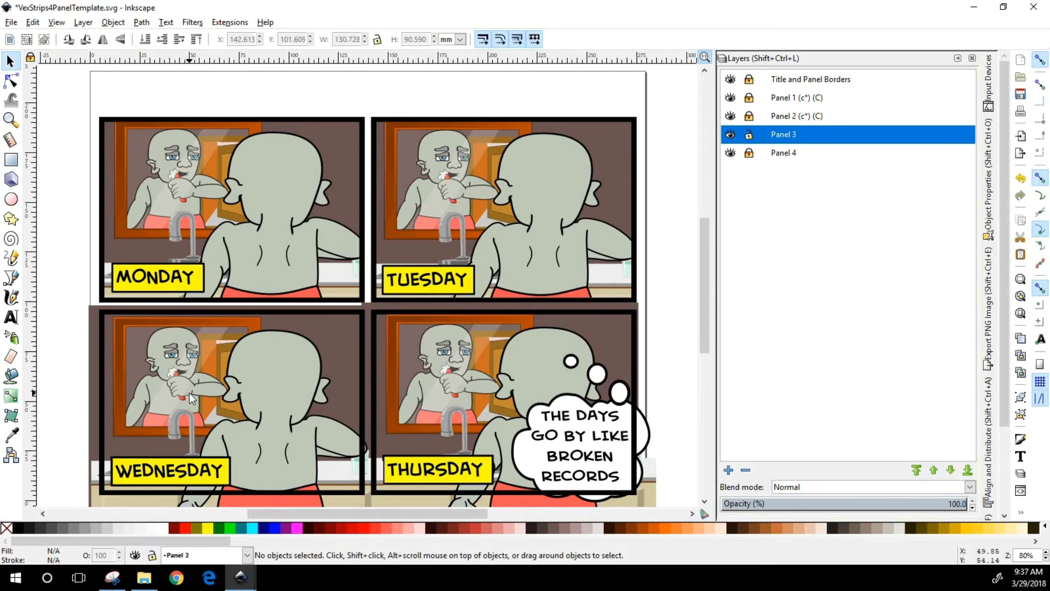
Paste the magenta rectangle into the Panel 3 layer and align it over the Wednesday frame.
key("ctrl+v")
left_click_drag(197, 383, 241, 394)
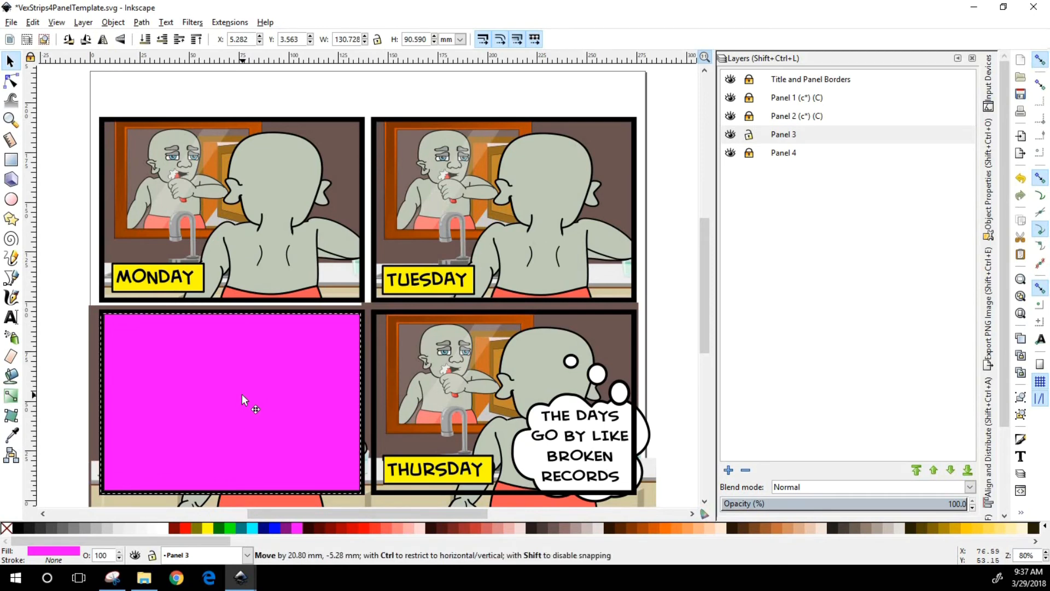
left_click_drag(241, 394, 242, 394)
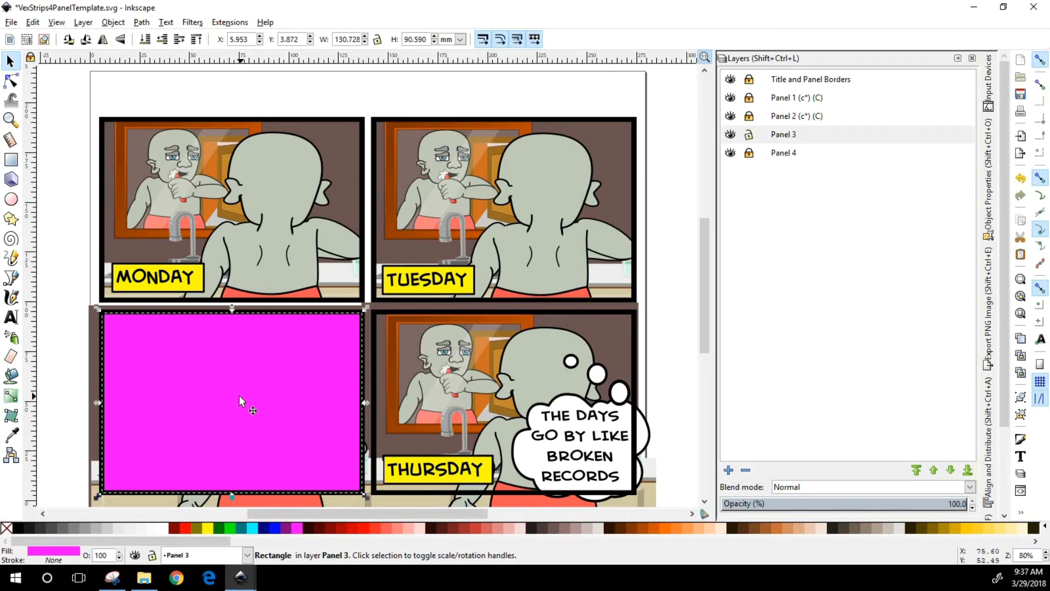
Clip the containing Panel 3 layer to the rectangle with the Layer Clip extension and delete the leftover magenta rectangle.
left_click(231, 22)
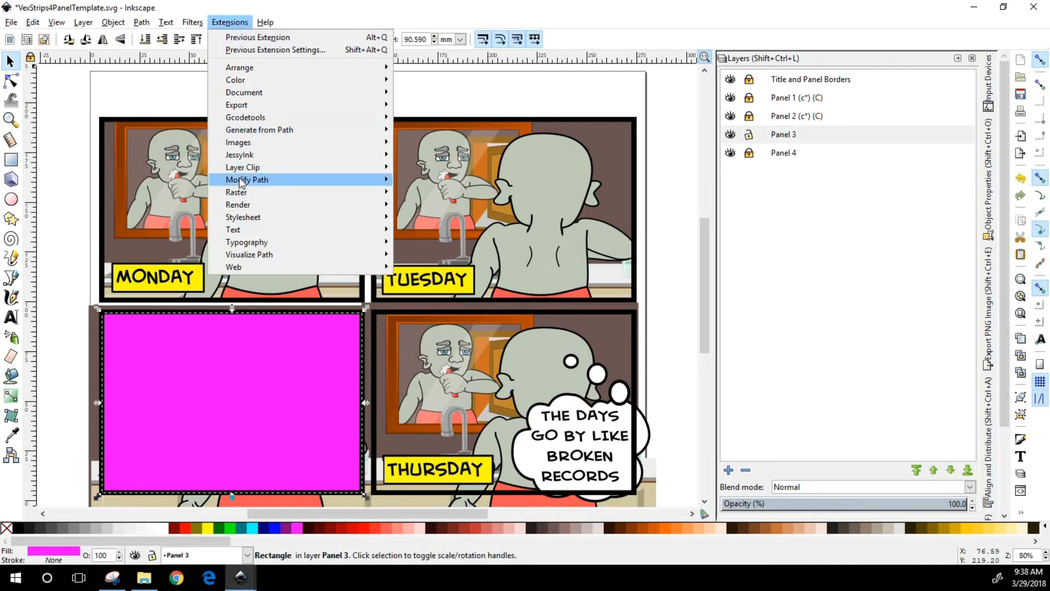
mouse_move(240, 181)
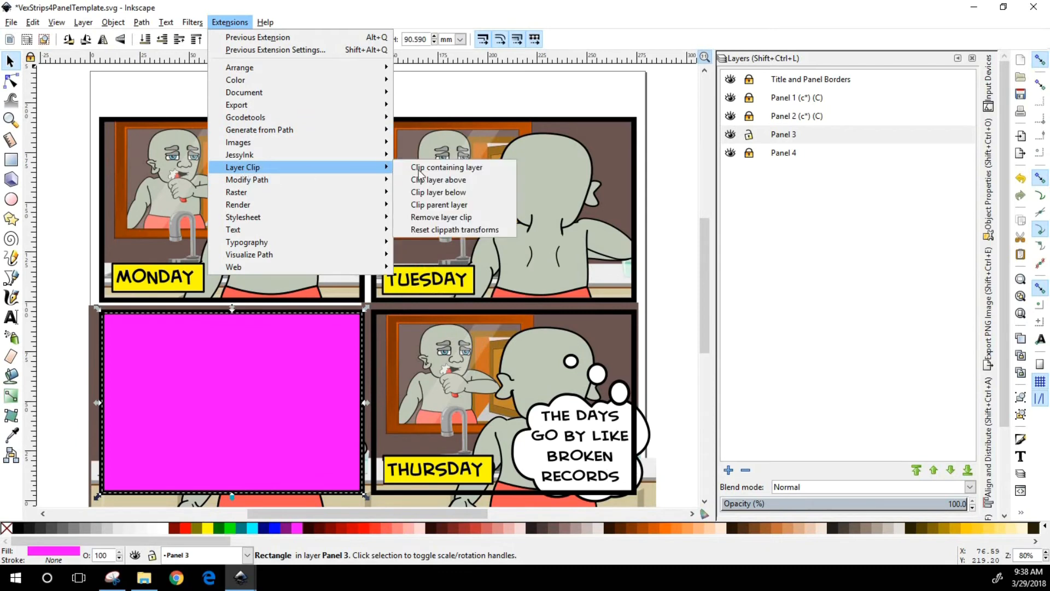
left_click(441, 169)
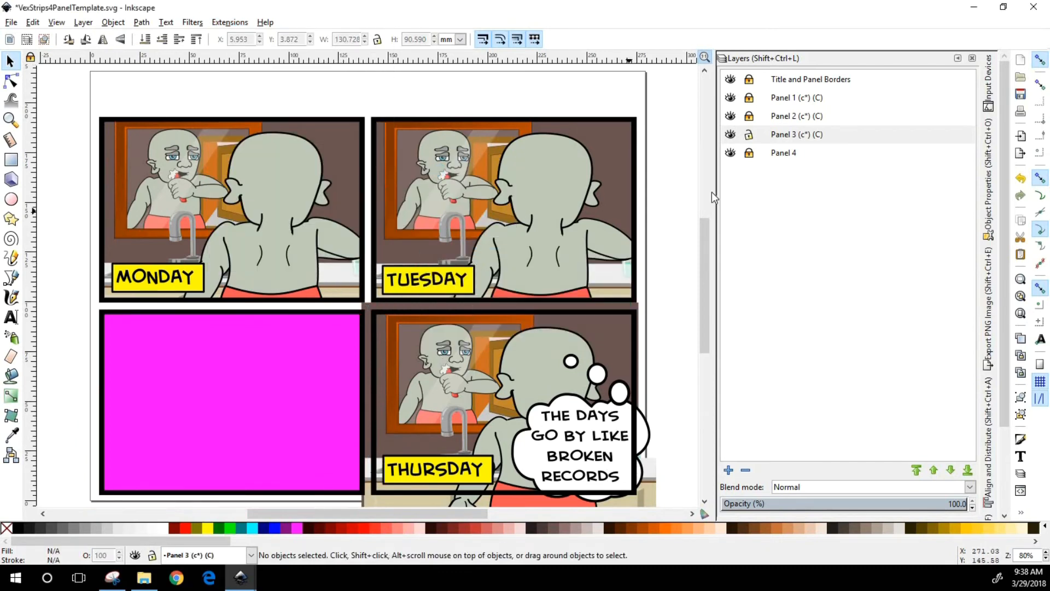
left_click(271, 365)
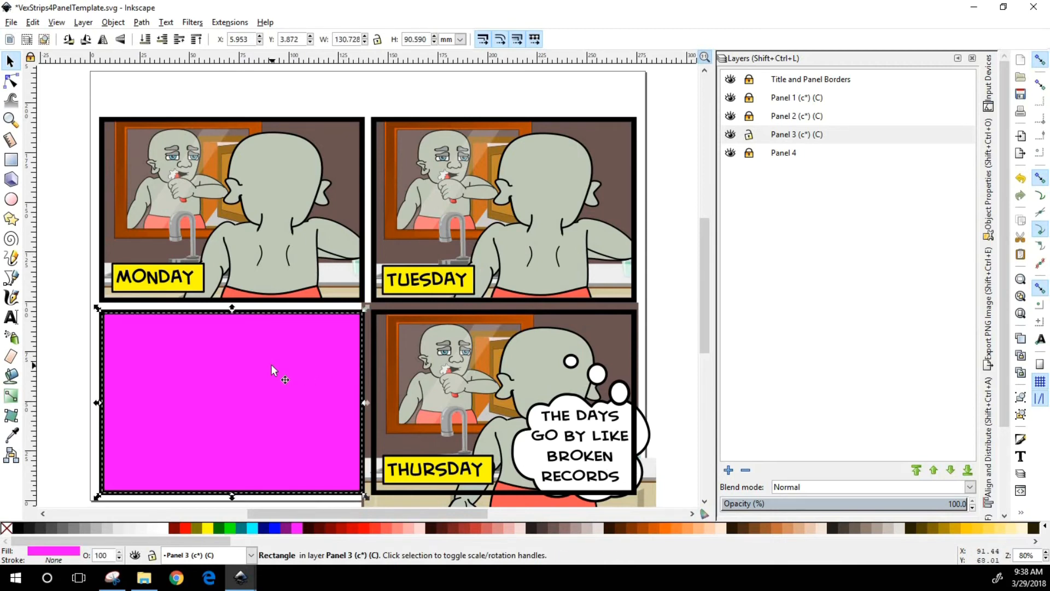
key("Delete")
Lock the Panel 3 layer, and unlock Panel 4 and make it the active layer.
left_click(749, 134)
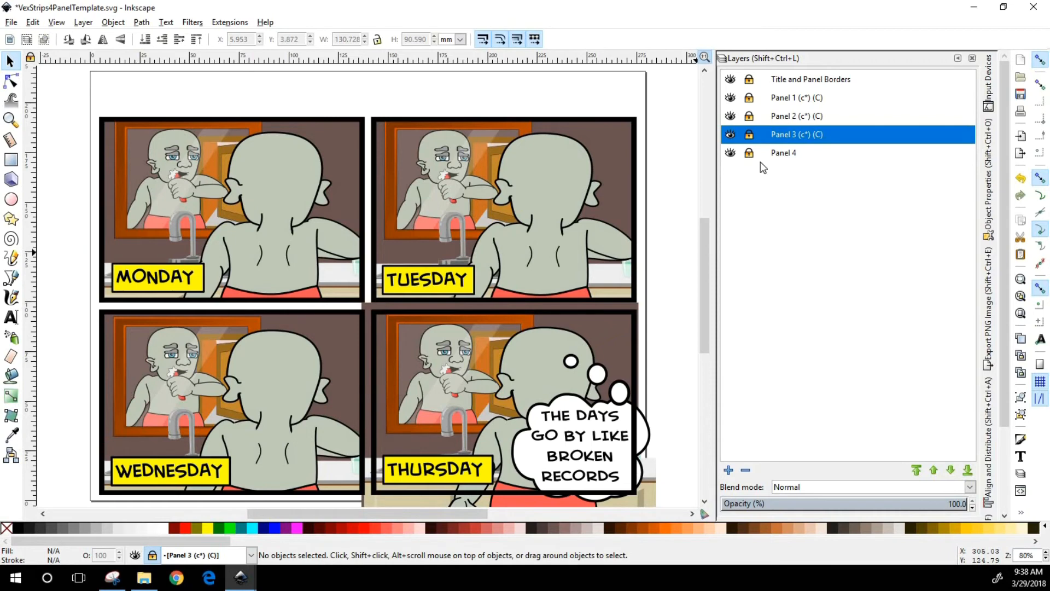
left_click(749, 152)
left_click(785, 159)
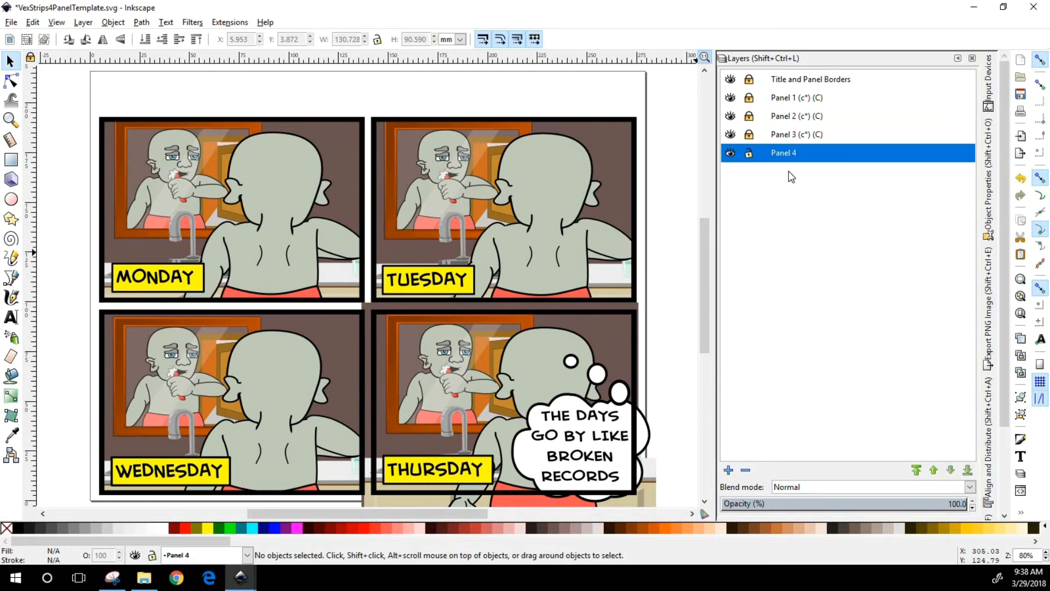
Paste the magenta rectangle into the Panel 4 layer and align it over the Thursday frame.
left_click(487, 370)
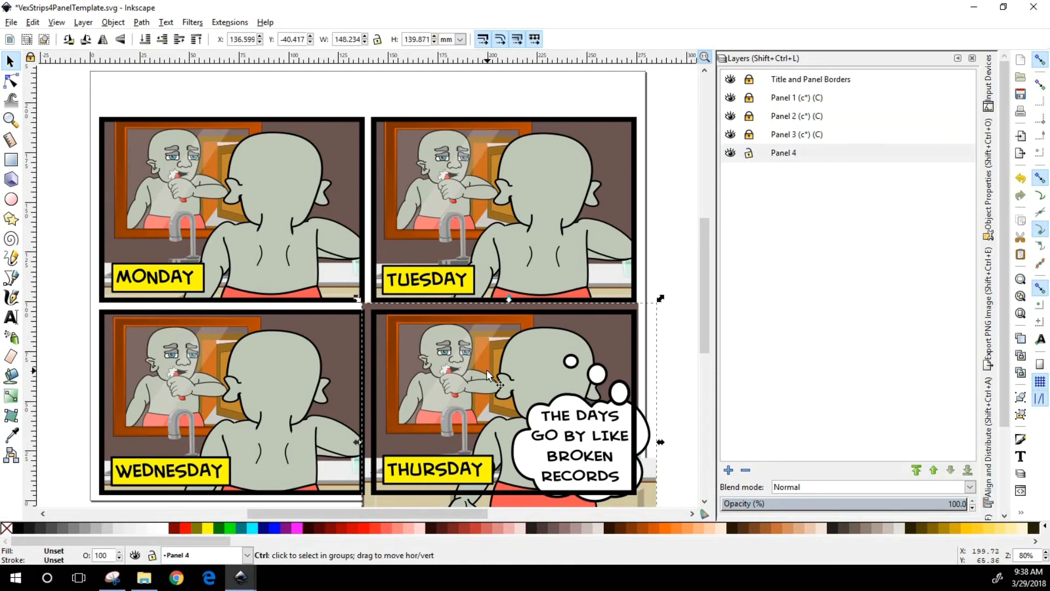
key("ctrl+v")
left_click_drag(494, 377, 517, 402)
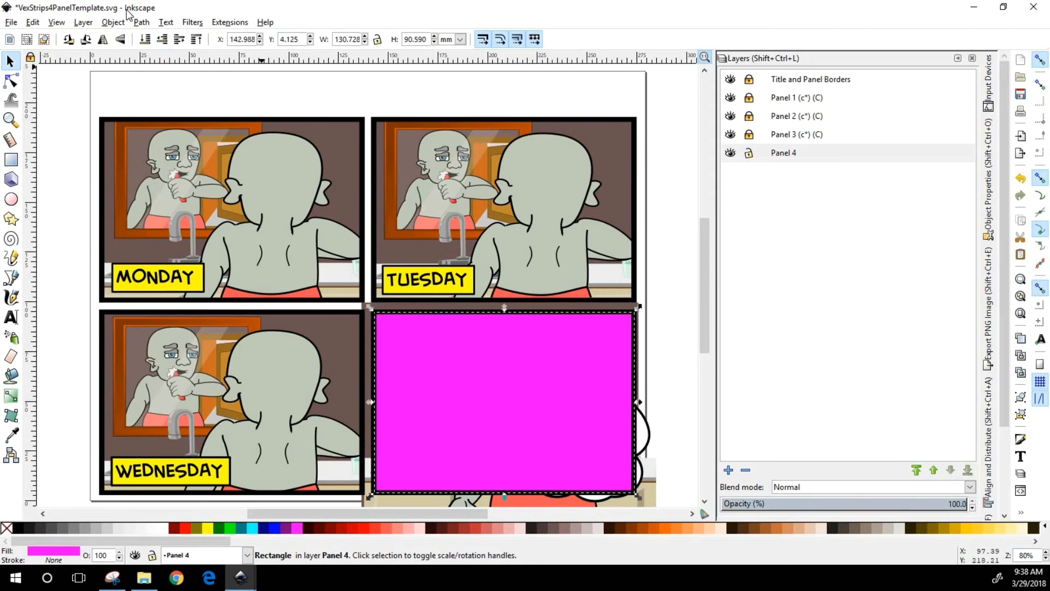
Clip the containing Panel 4 layer to the rectangle with the Layer Clip extension and delete the leftover magenta rectangle.
left_click(229, 22)
mouse_move(260, 169)
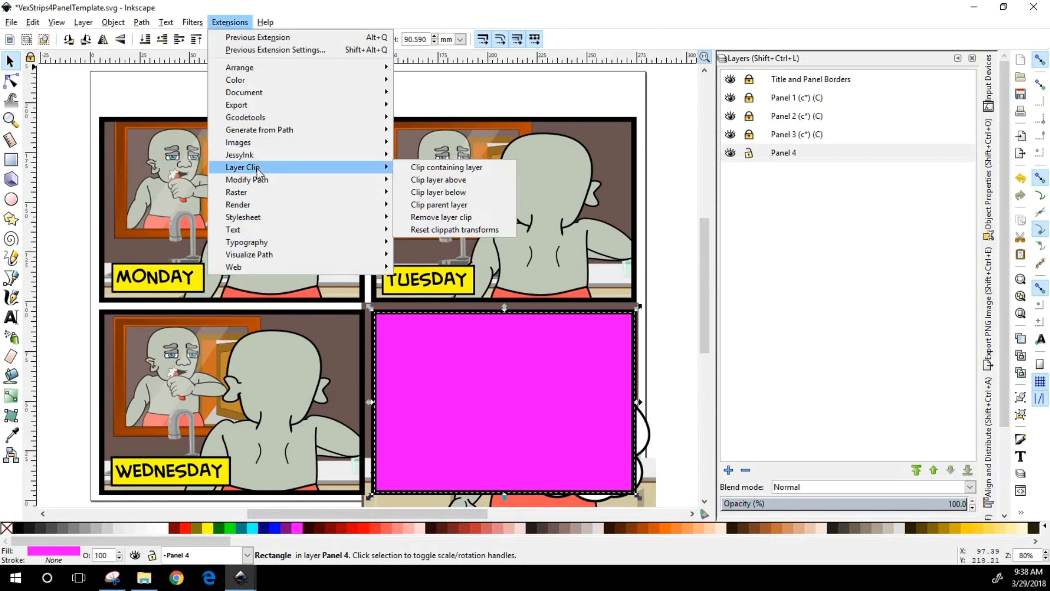
left_click(467, 171)
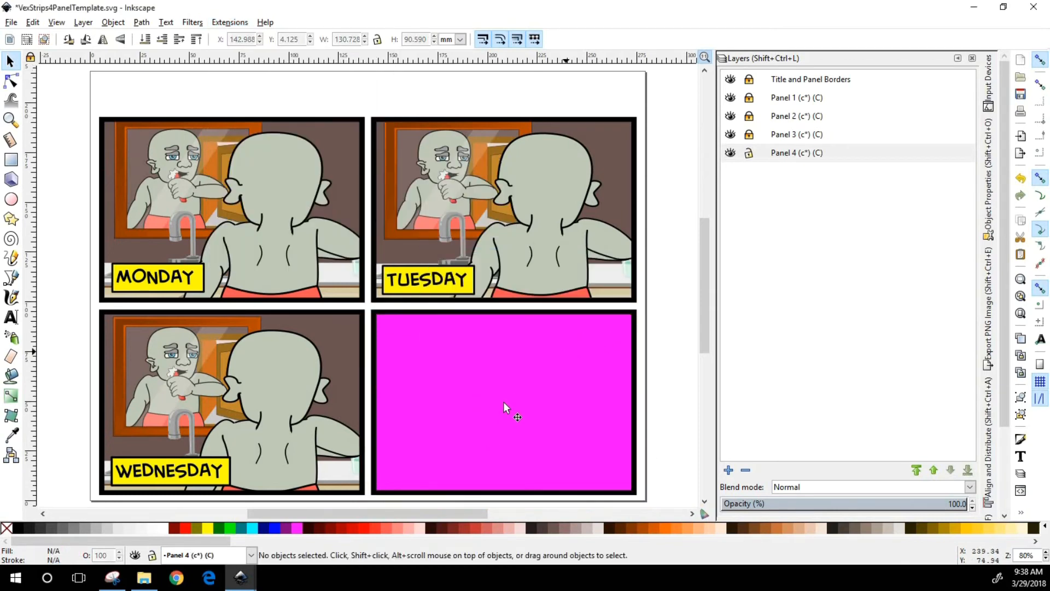
left_click_drag(493, 396, 497, 418)
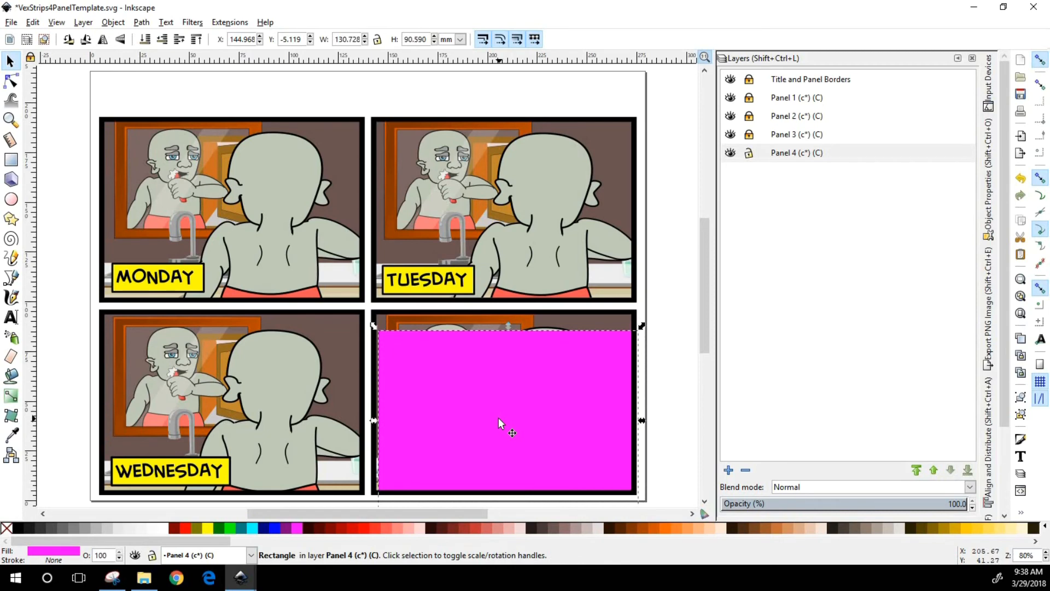
key("Delete")
Lock the Panel 4 layer, and unlock Title and Panel Borders and make it the active layer.
scroll(700, 200, "down", 2)
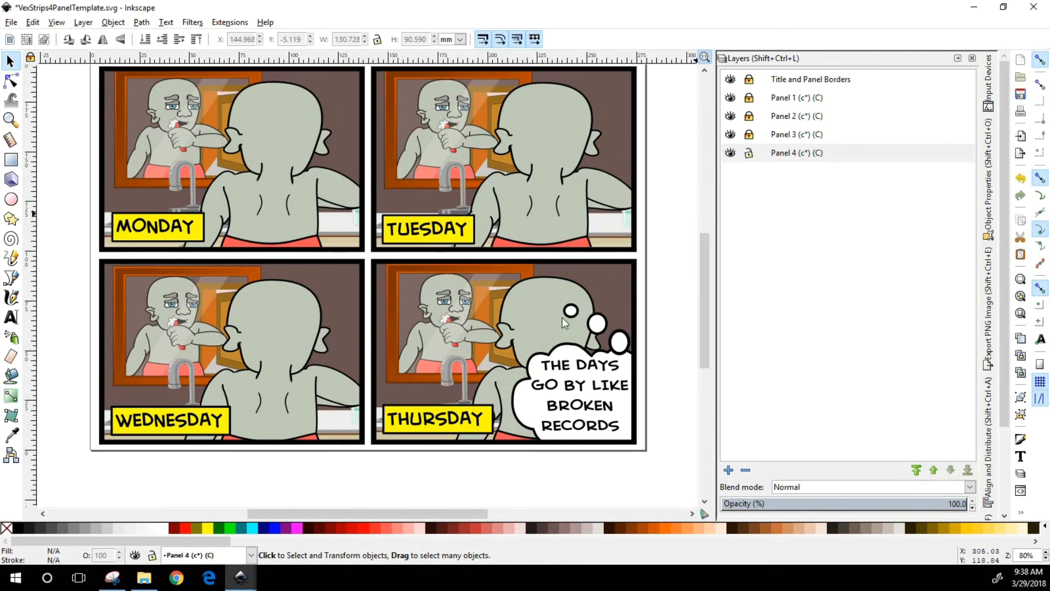
scroll(451, 352, "up", 1)
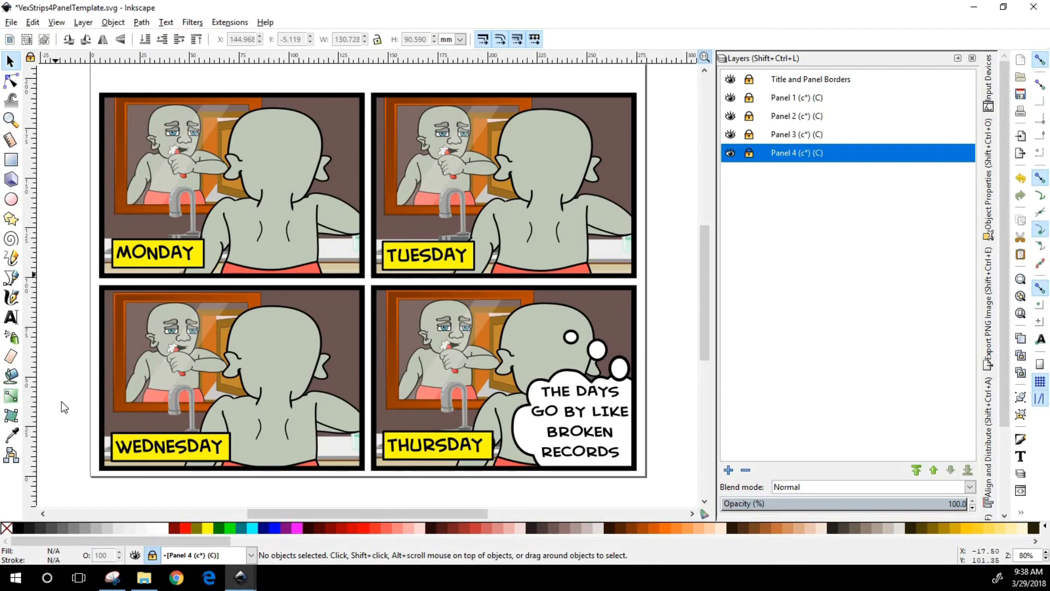
scroll(498, 341, "up", 2)
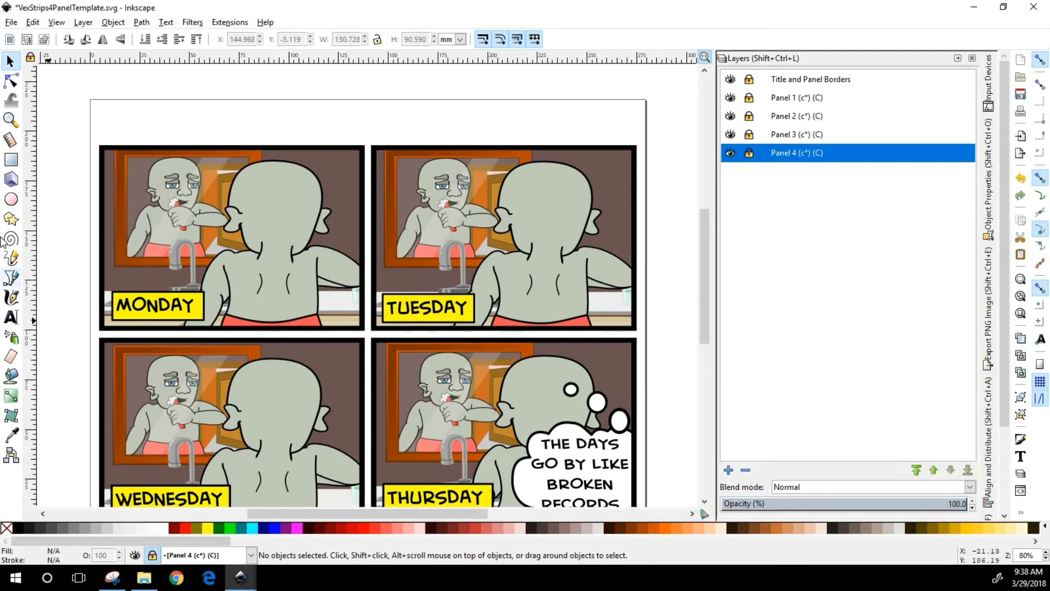
left_click(748, 80)
left_click(790, 81)
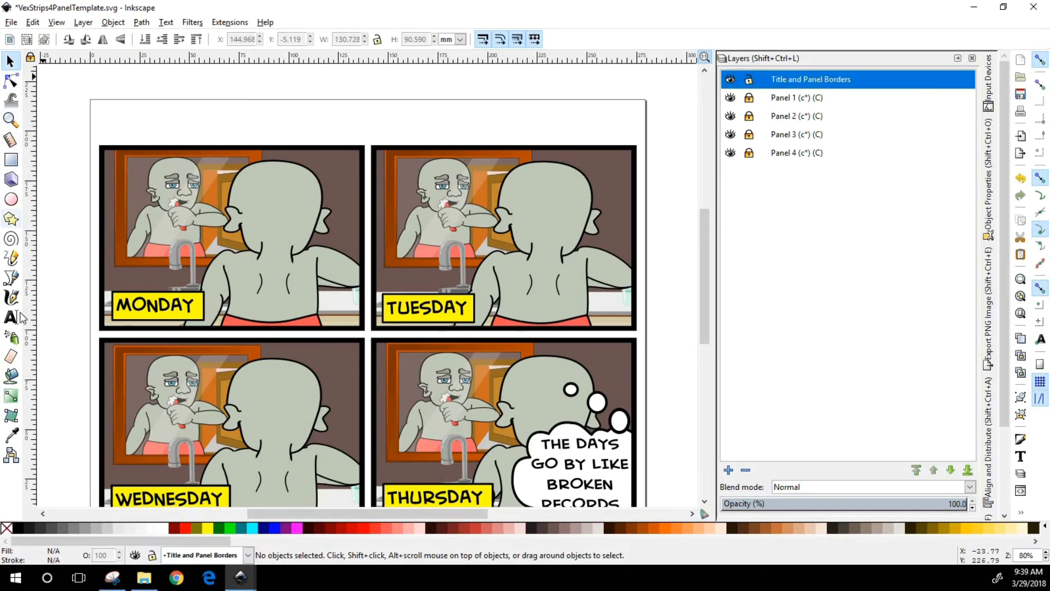
Add the title text "Rex Vex: Philosopher" above the Monday panel with the Text tool.
left_click(108, 127)
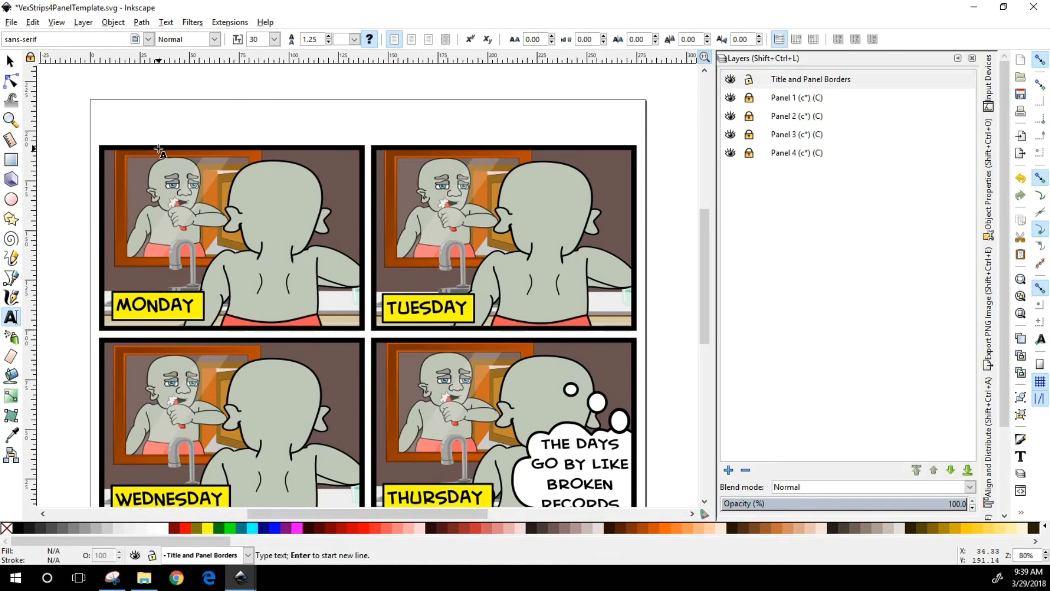
type("V")
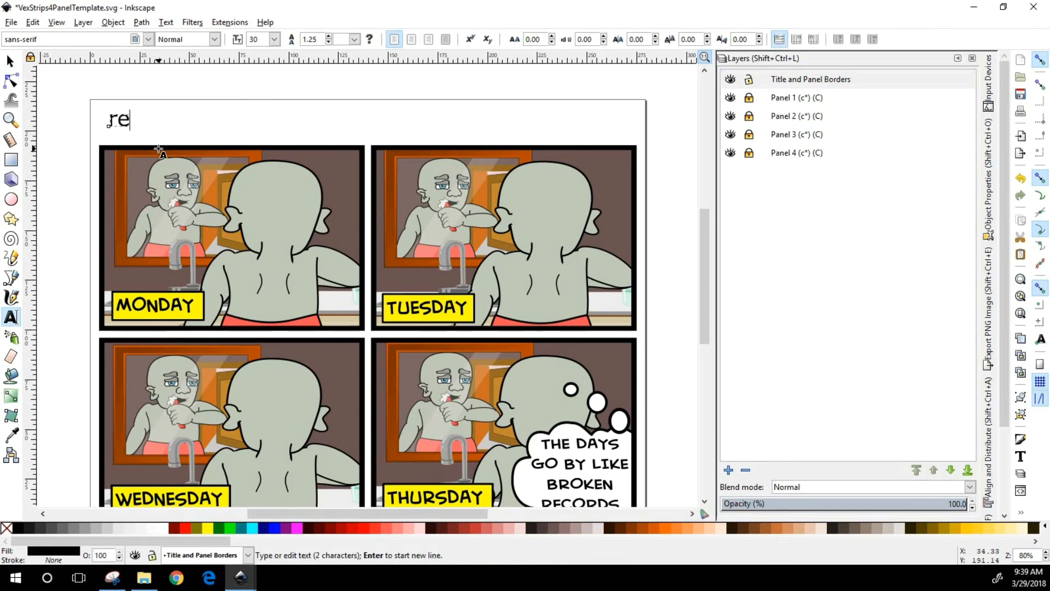
key("BackSpace")
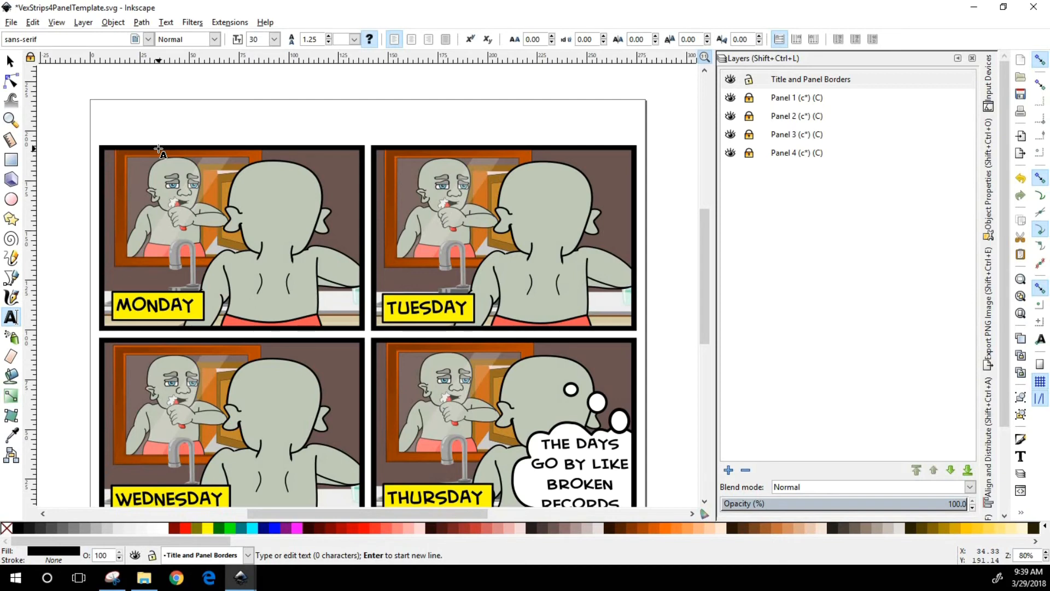
type("Re")
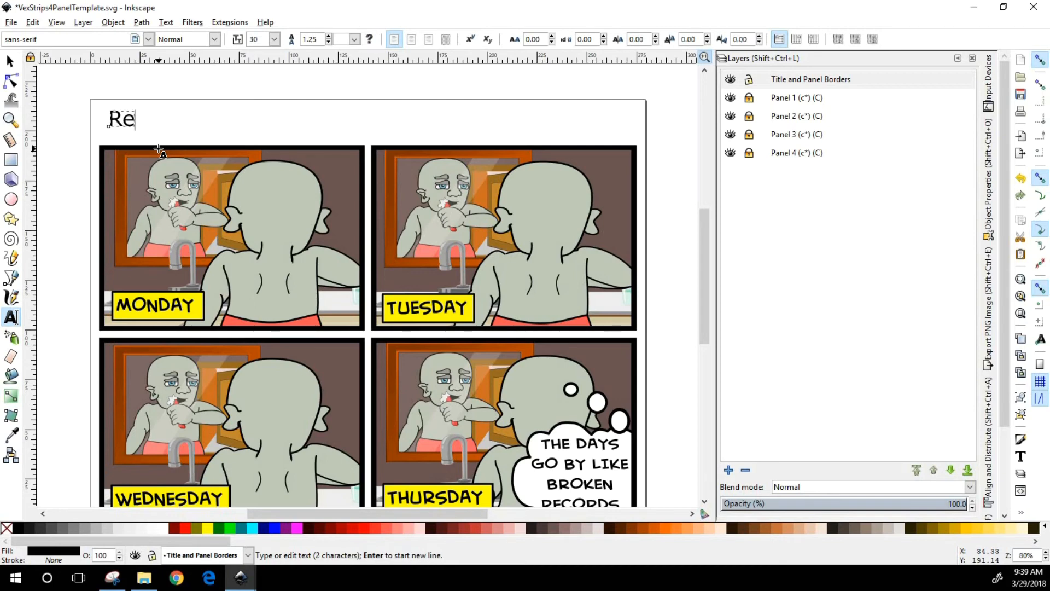
type("x Ves B")
key("BackSpace")
key("BackSpace")
key("BackSpace")
type("x Vex")
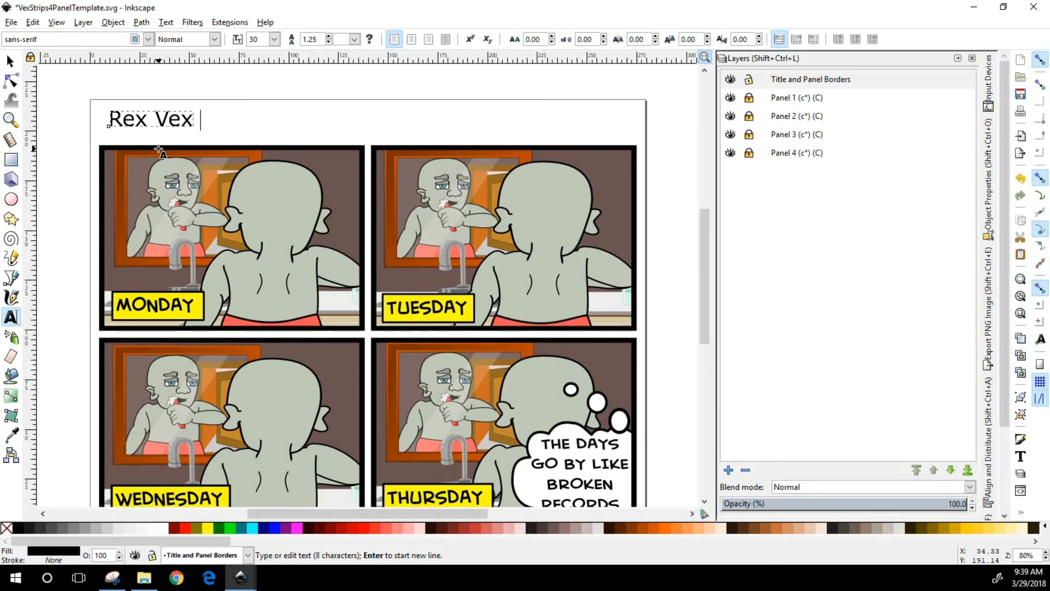
type(": P")
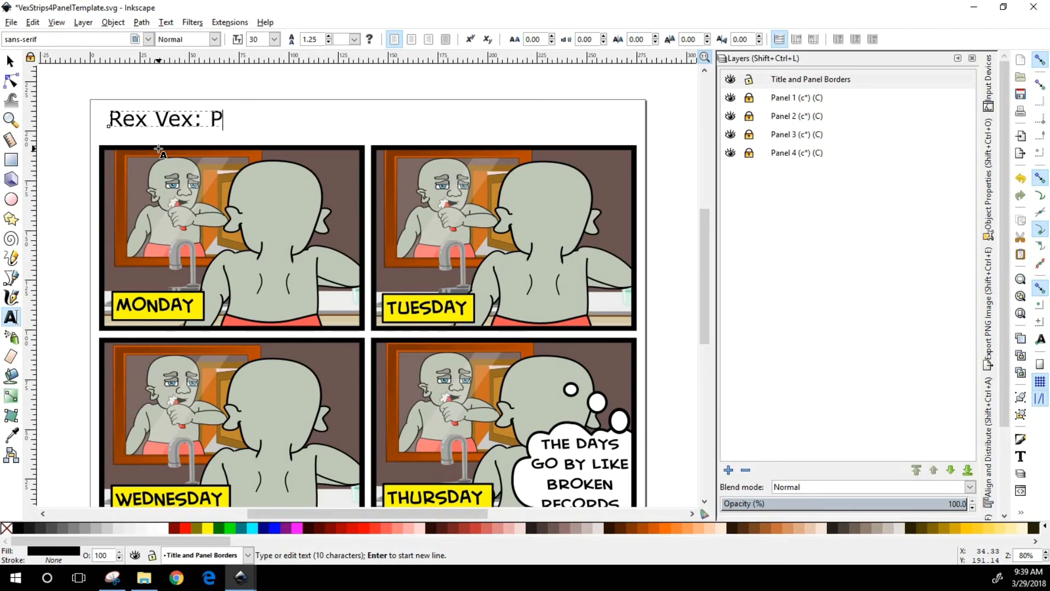
type("hio")
key("BackSpace")
type("loo")
key("BackSpace")
type("soop")
key("BackSpace")
key("BackSpace")
type("pher")
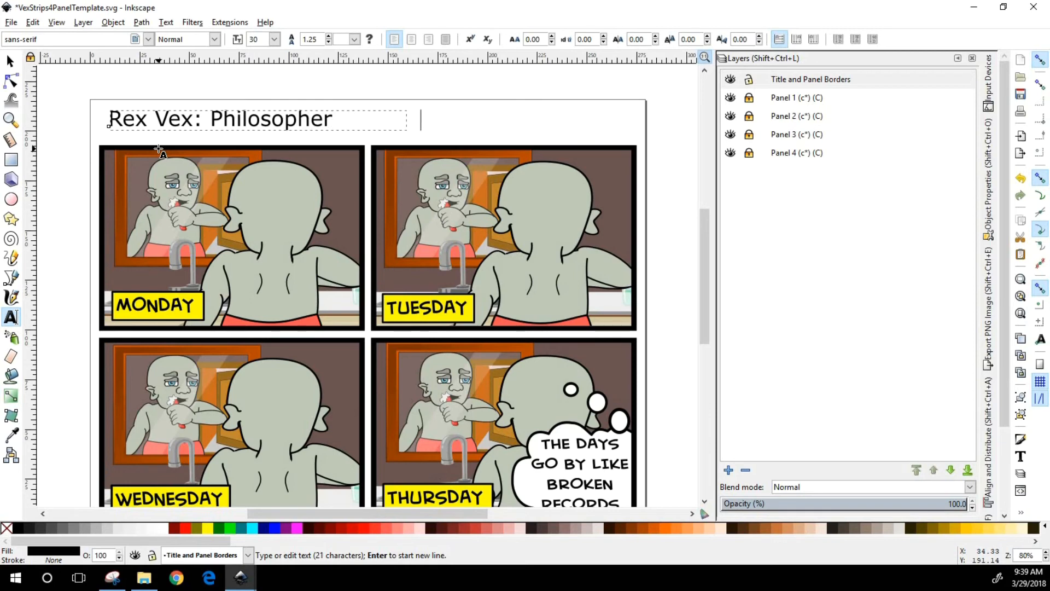
Extend the title line with a wide gap of spaces followed by the byline "By Vexstrips".
type("                            By V e")
key("BackSpace")
key("BackSpace")
type("es")
key("BackSpace")
type("xstrips")
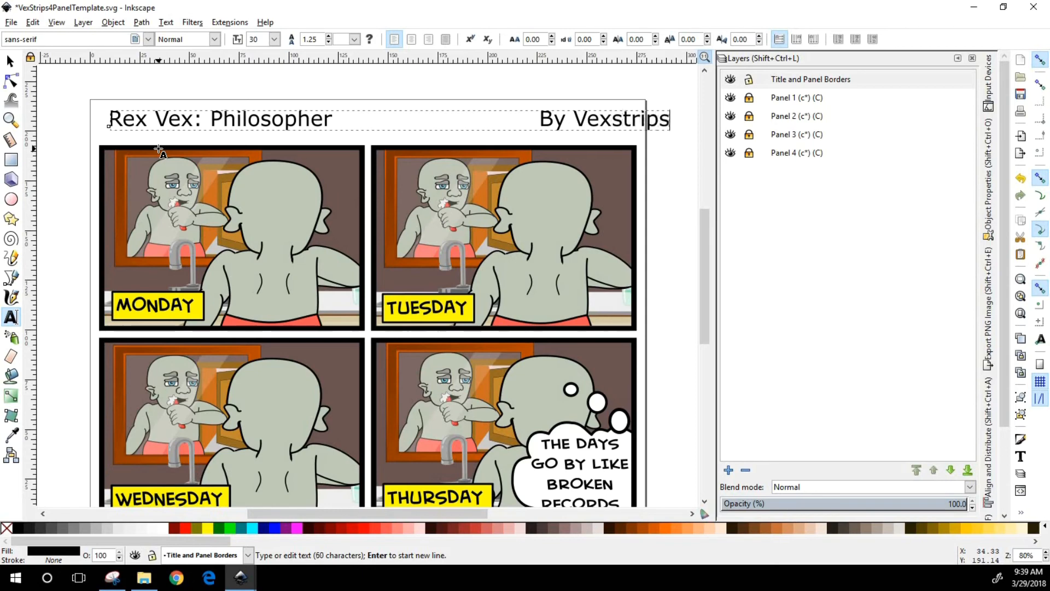
Set the whole title line in the CreativeBlock BB font and move it just above the panels, flush with the Monday frame's outer edge.
key("ctrl+a")
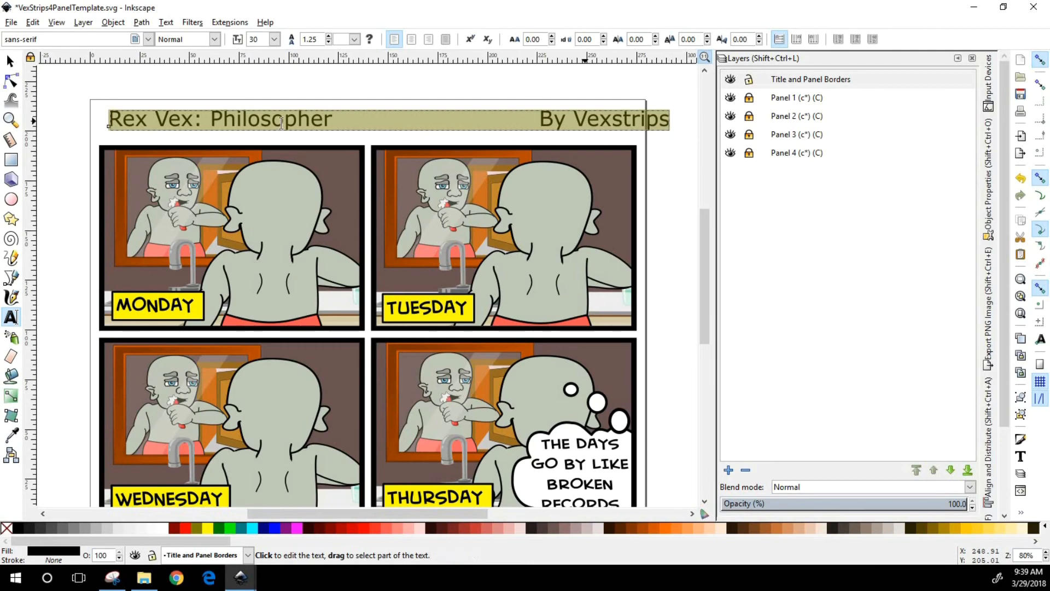
left_click(148, 40)
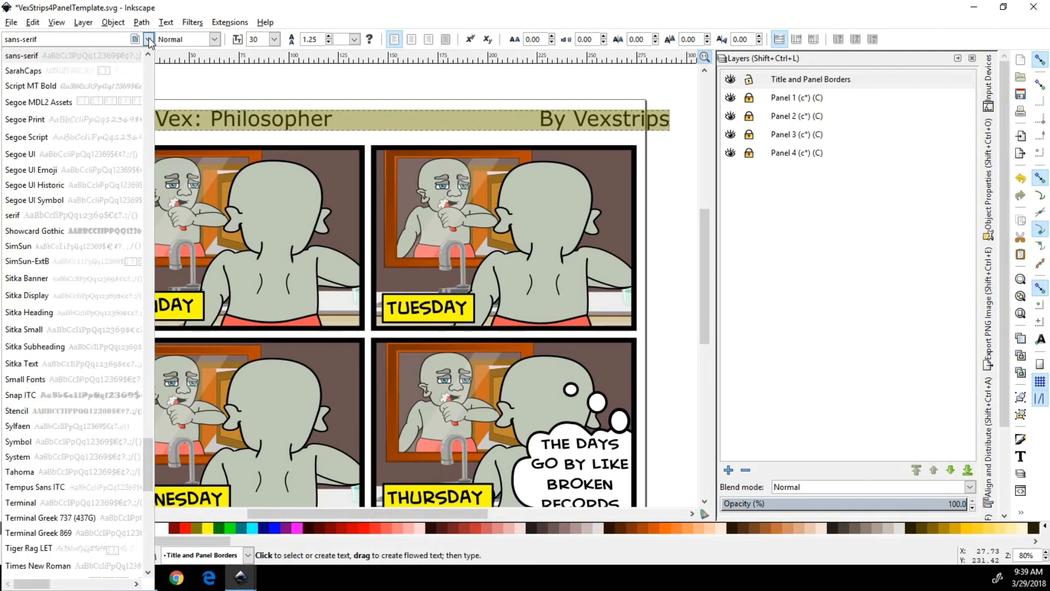
left_click_drag(148, 458, 165, 205)
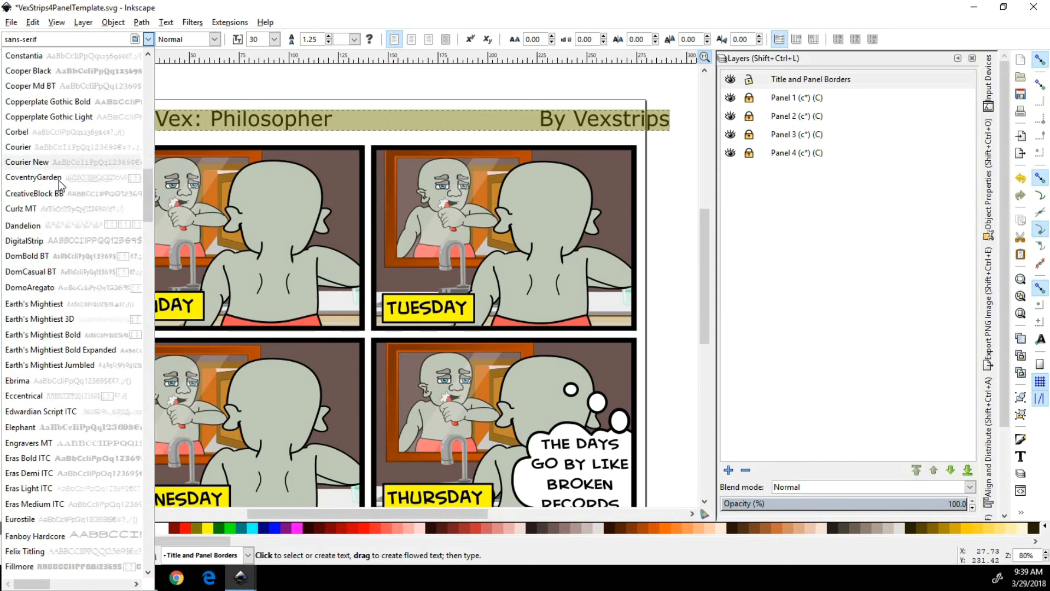
left_click(44, 193)
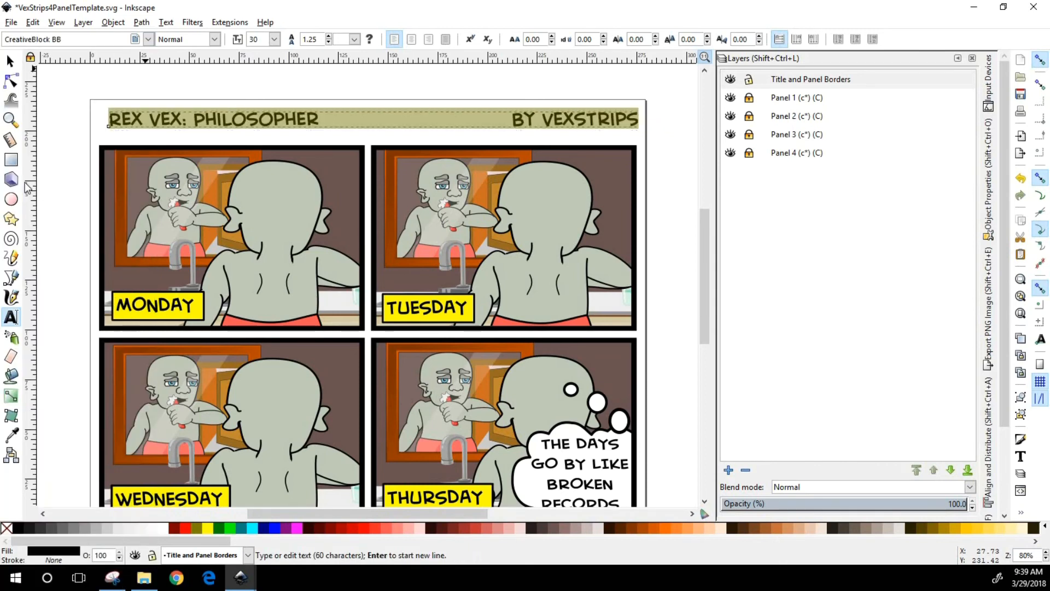
left_click(10, 60)
left_click_drag(274, 137, 264, 146)
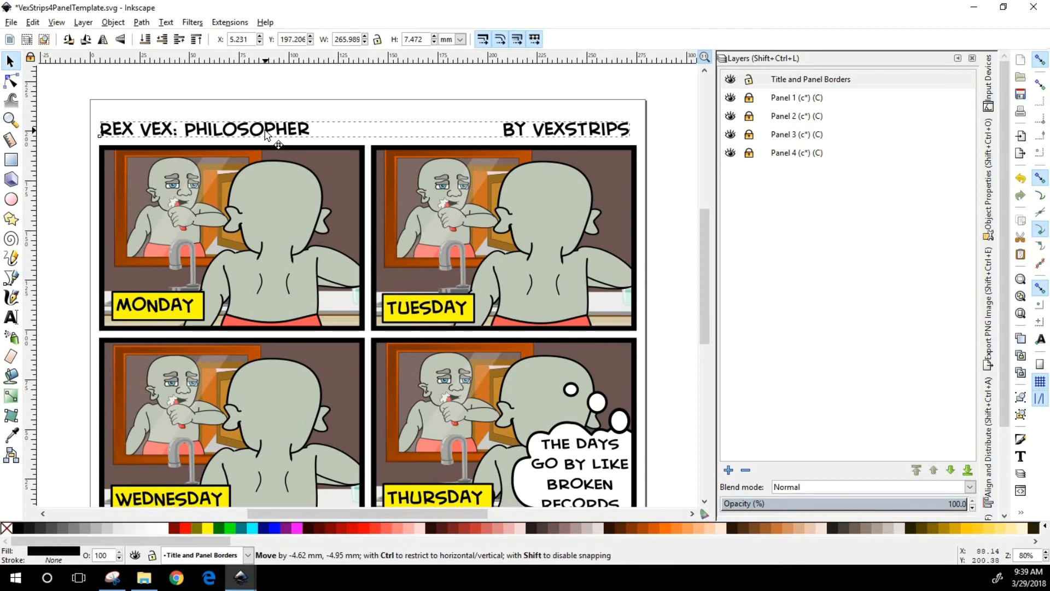
Shorten the gap between the title and the byline by removing ten spaces.
double_click(489, 129)
key("BackSpace")
key("BackSpace")
key("BackSpace")
key("BackSpace")
key("BackSpace")
key("BackSpace")
key("BackSpace")
key("BackSpace")
key("BackSpace")
key("BackSpace")
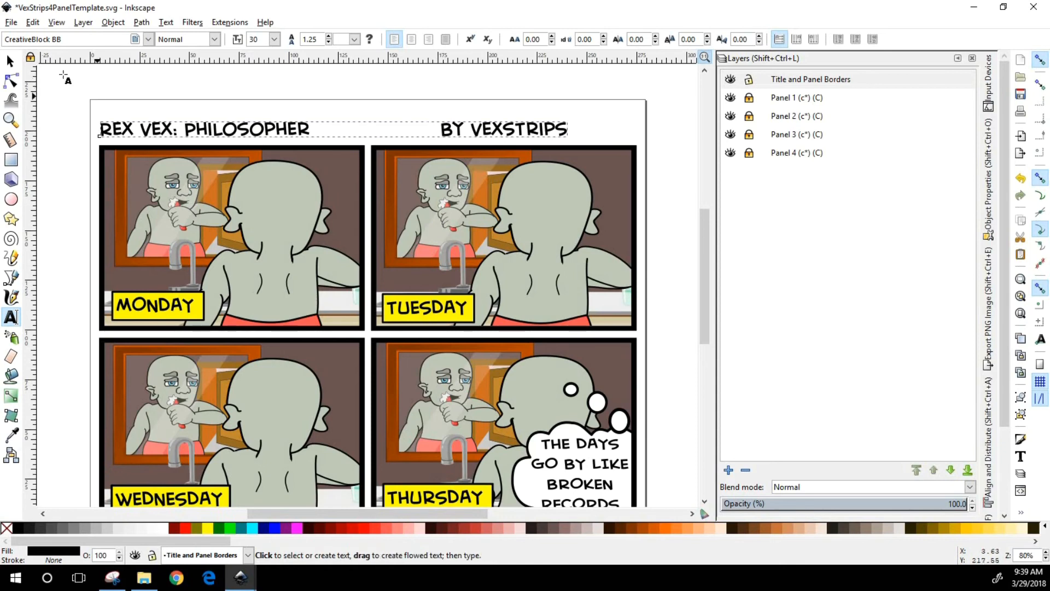
Scale the title line to about 266.8 mm wide and 12.8 mm high so it spans both upper panels.
left_click(10, 60)
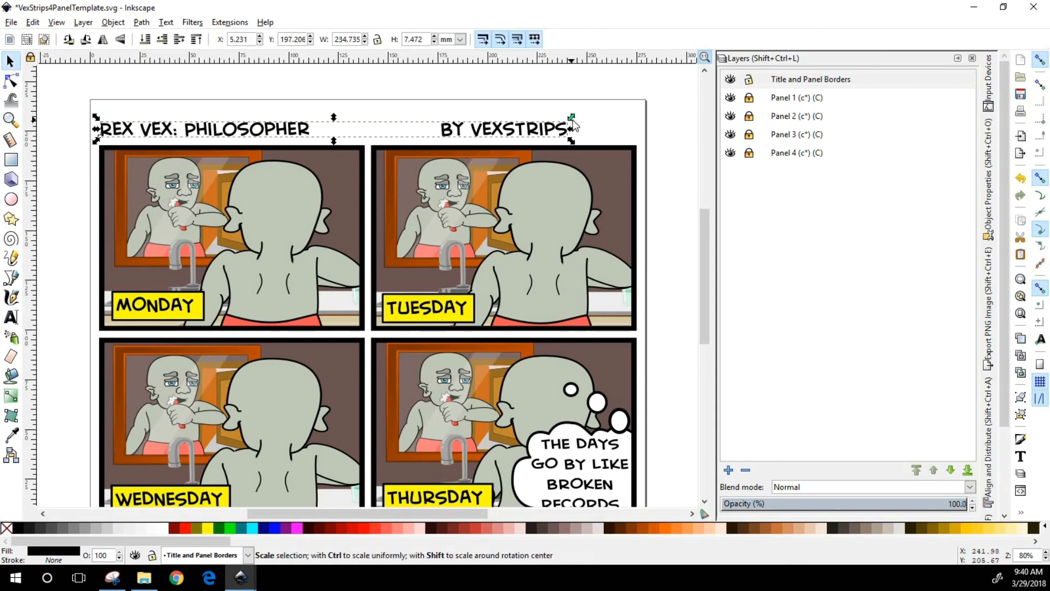
left_click_drag(566, 98, 633, 110)
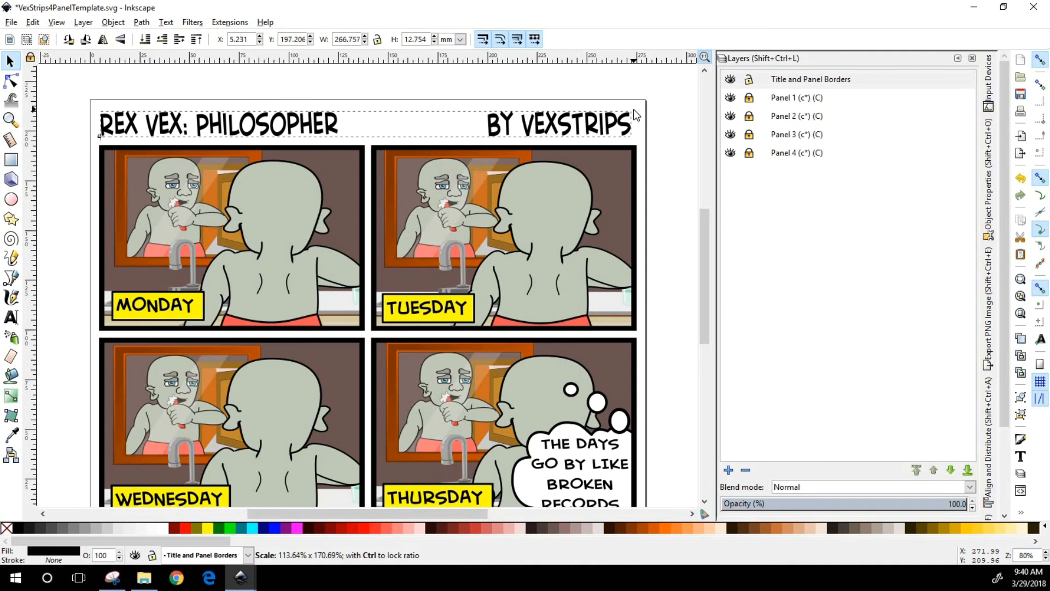
left_click(361, 127)
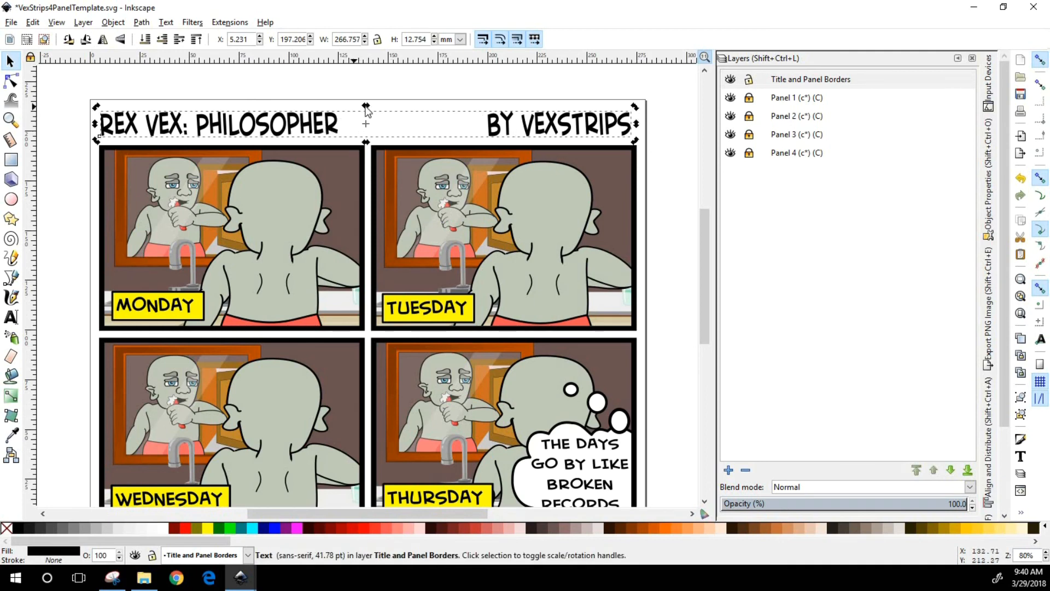
mouse_move(365, 106)
left_mouse_down()
mouse_move(383, 110)
mouse_move(364, 112)
left_mouse_up()
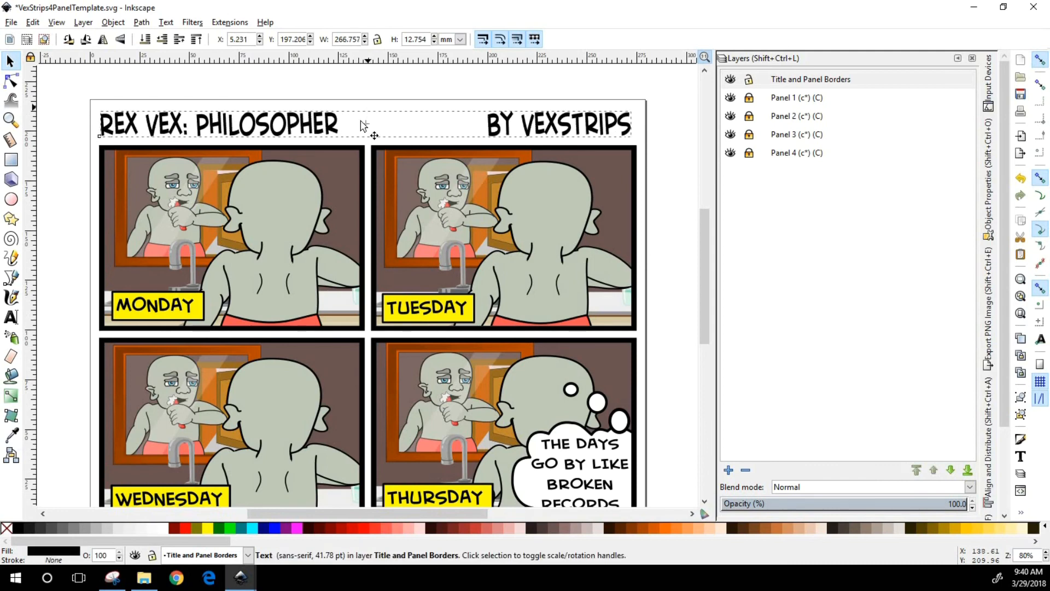
Save the comic strip as a new Inkscape SVG named RexVexPhilosopher in the Tutorial Assets folder.
left_click(11, 22)
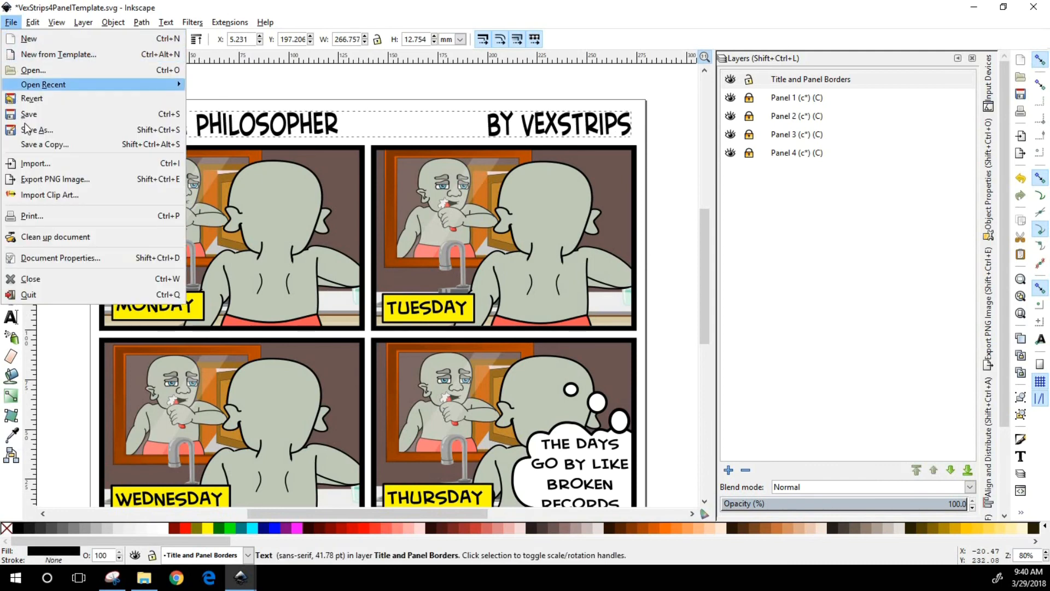
left_click(92, 136)
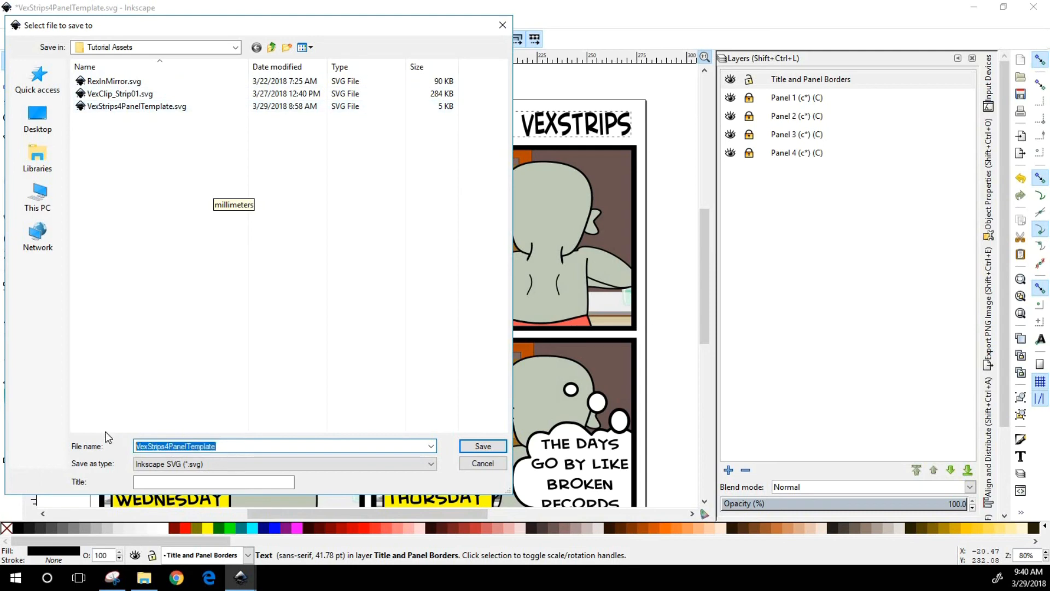
type("RexVexPhilosopher")
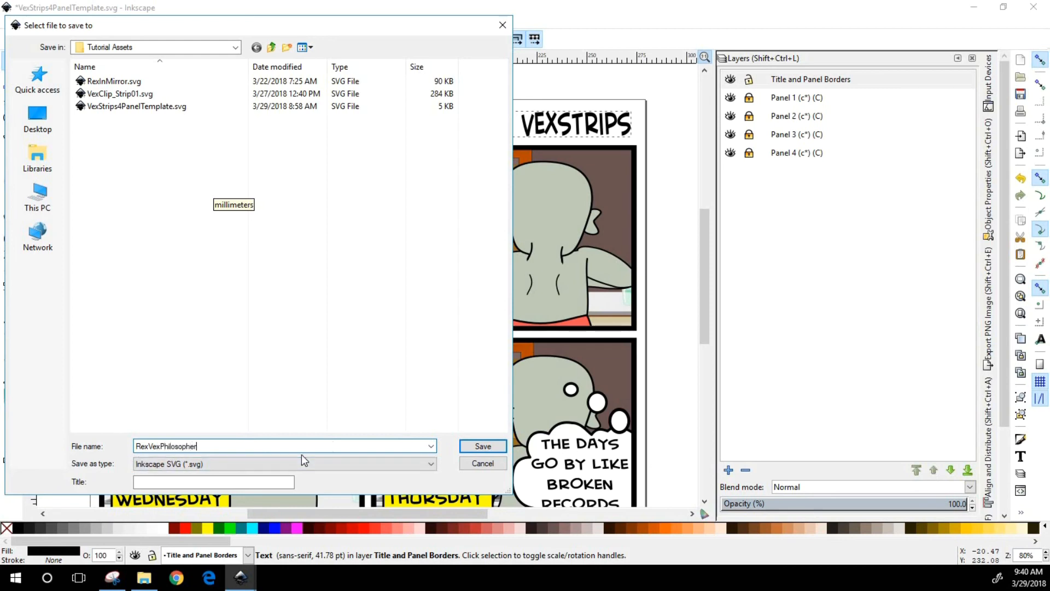
left_click(483, 447)
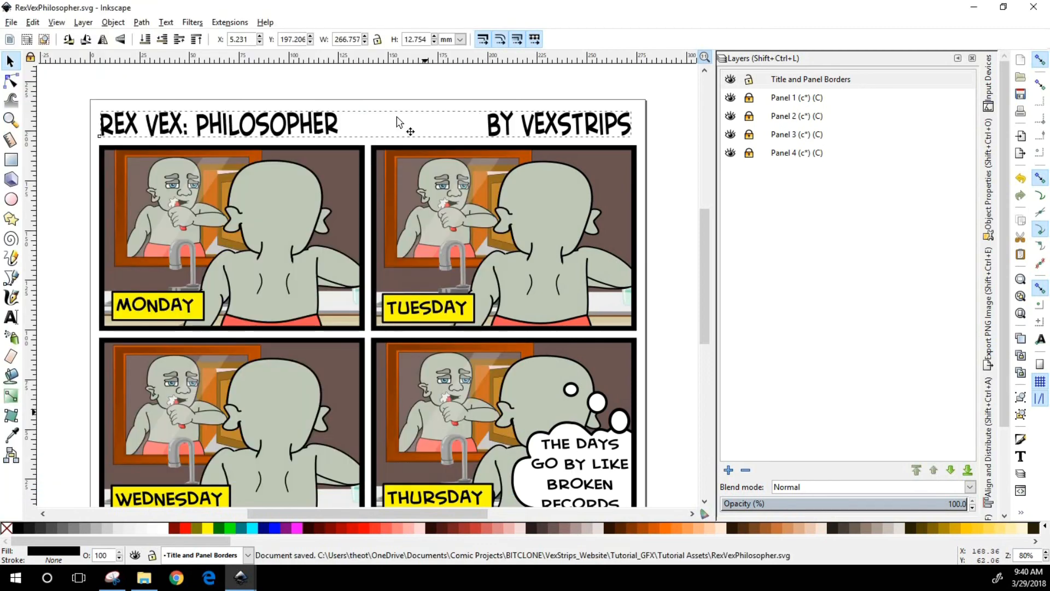
scroll(656, 219, "down", 1)
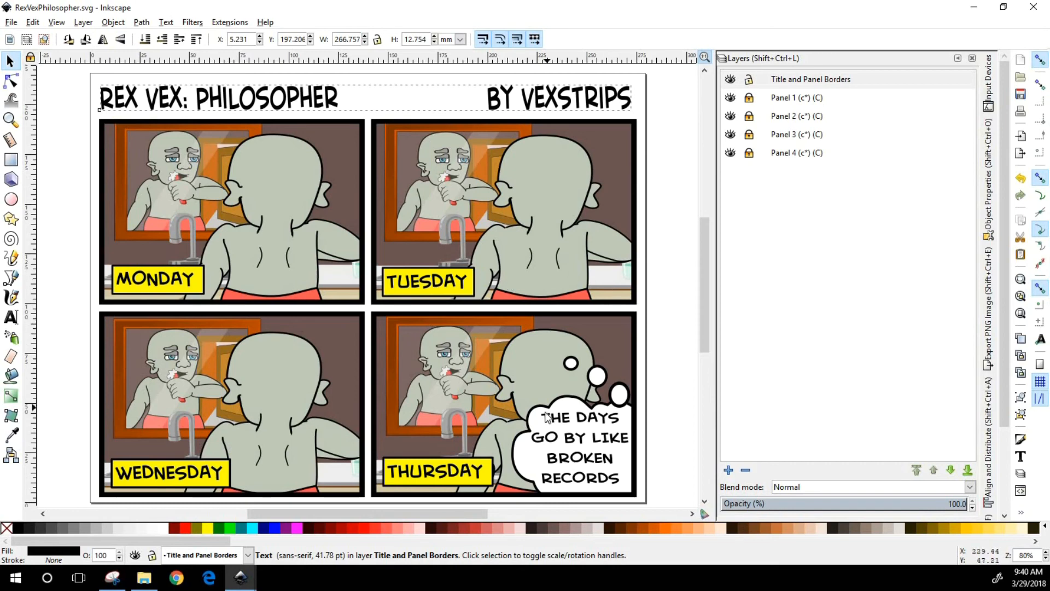
scroll(303, 428, "down", 1)
scroll(518, 340, "down", 1)
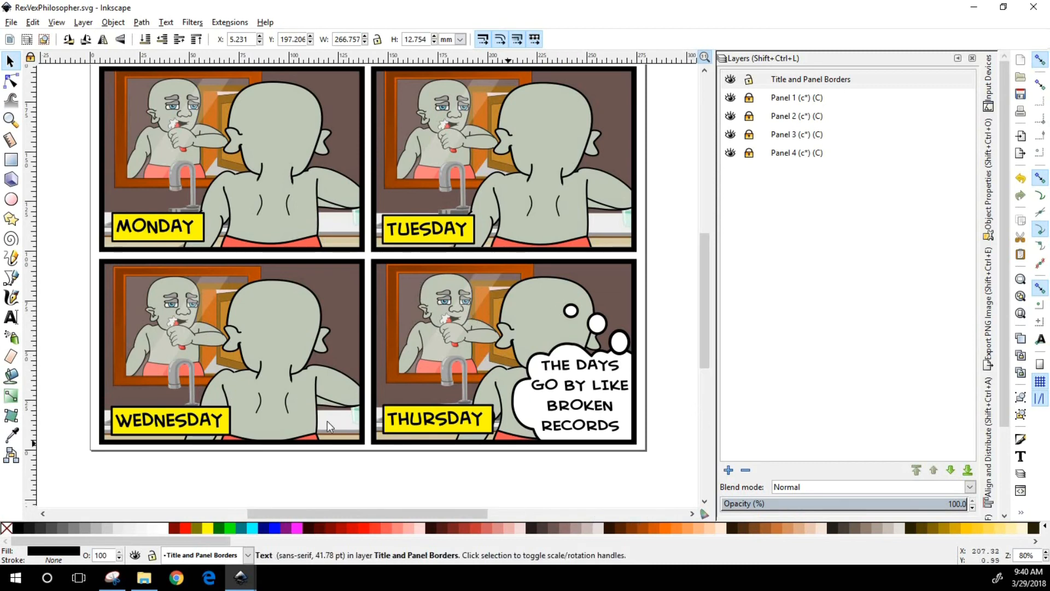
scroll(408, 340, "up", 2)
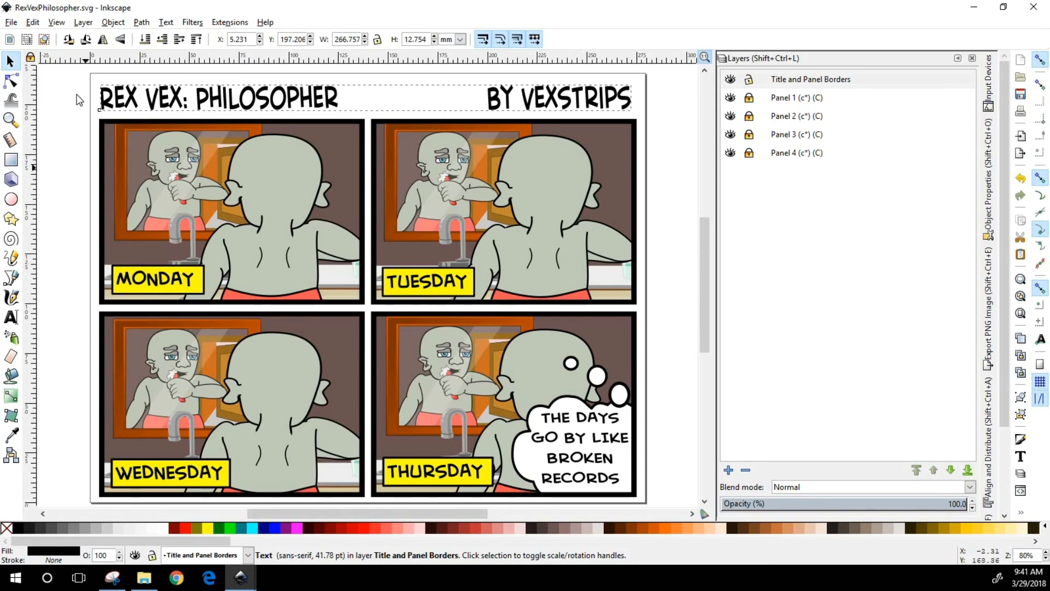
Bring up the PNG export settings and set the export area to the whole page.
left_click(11, 24)
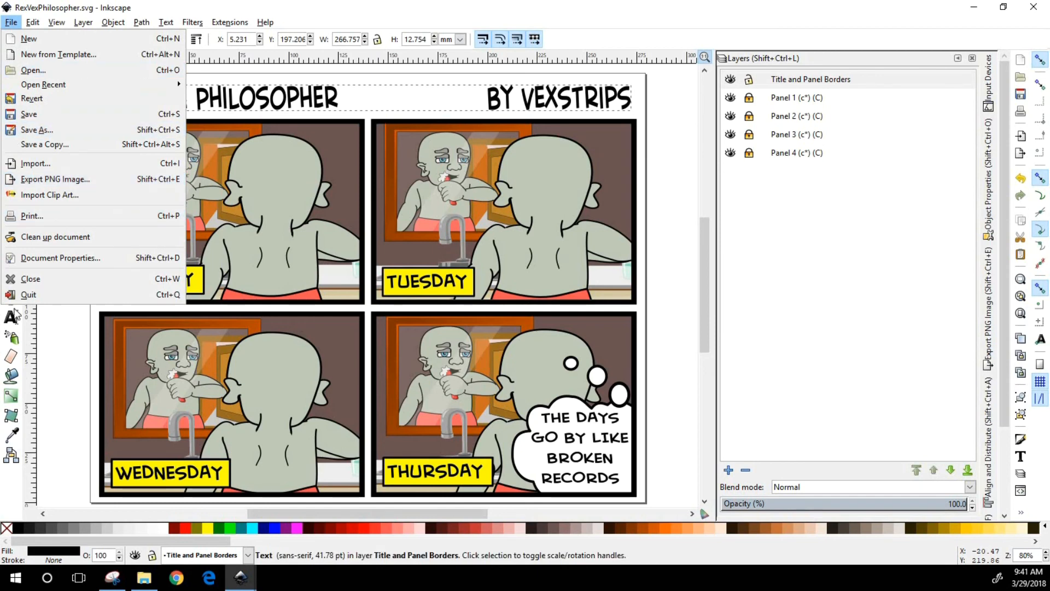
left_click(72, 179)
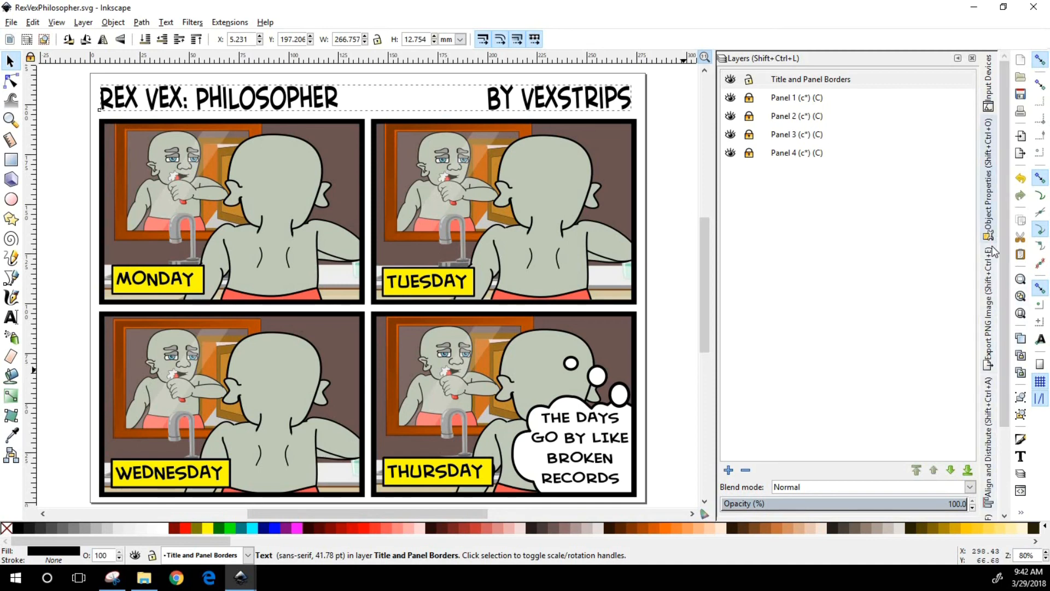
left_click(991, 294)
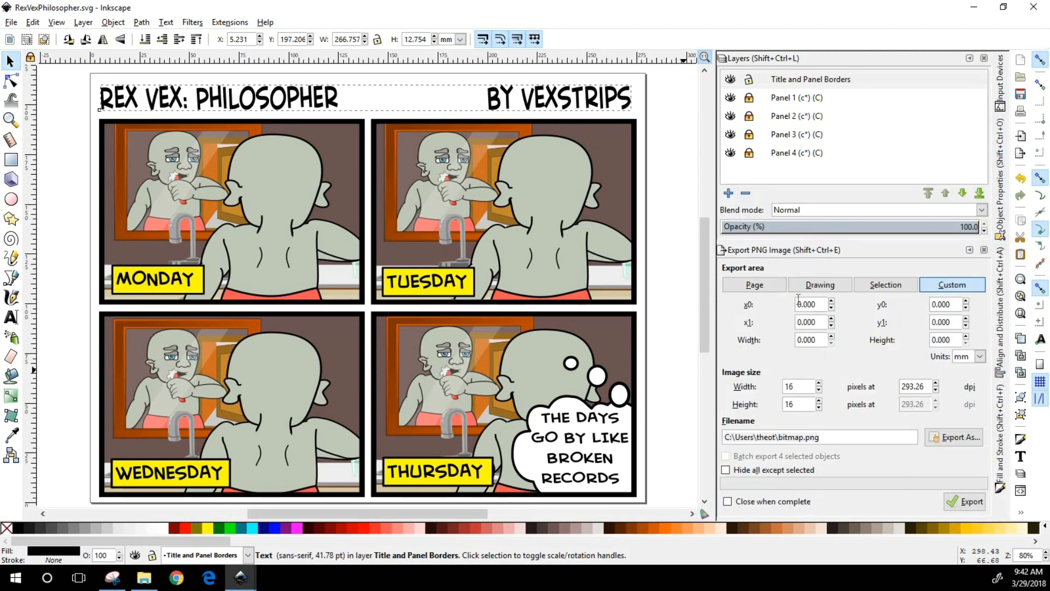
left_click(755, 286)
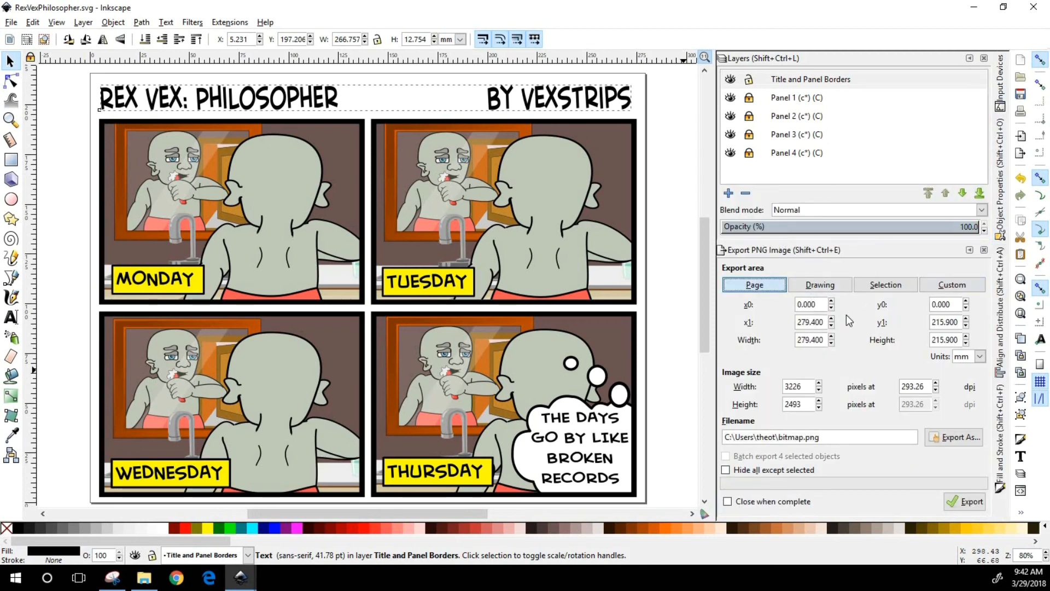
left_click(821, 286)
left_click(886, 285)
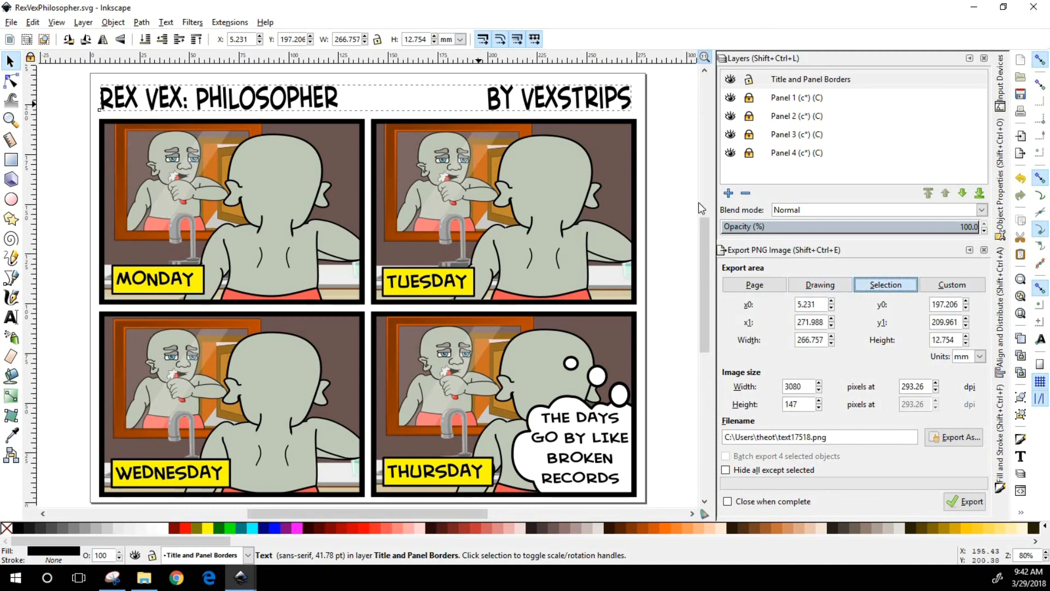
left_click(754, 284)
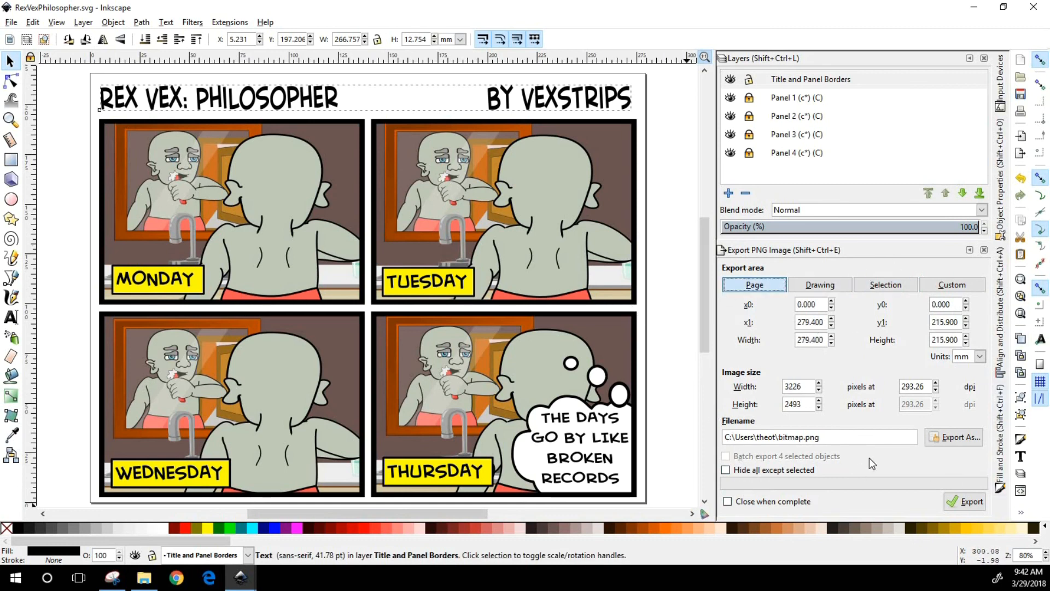
Set the export file to RexVexPhilosopher.png in the Tutorial Assets folder under BITCLONE, VexStrips_Website, Tutorial_GFX.
left_click(942, 438)
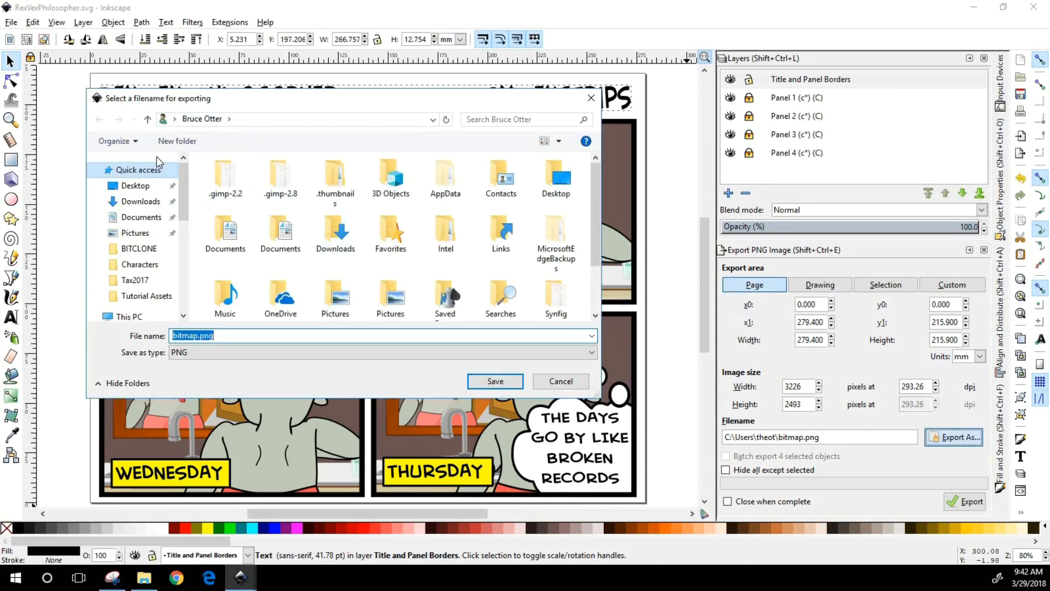
left_click(139, 248)
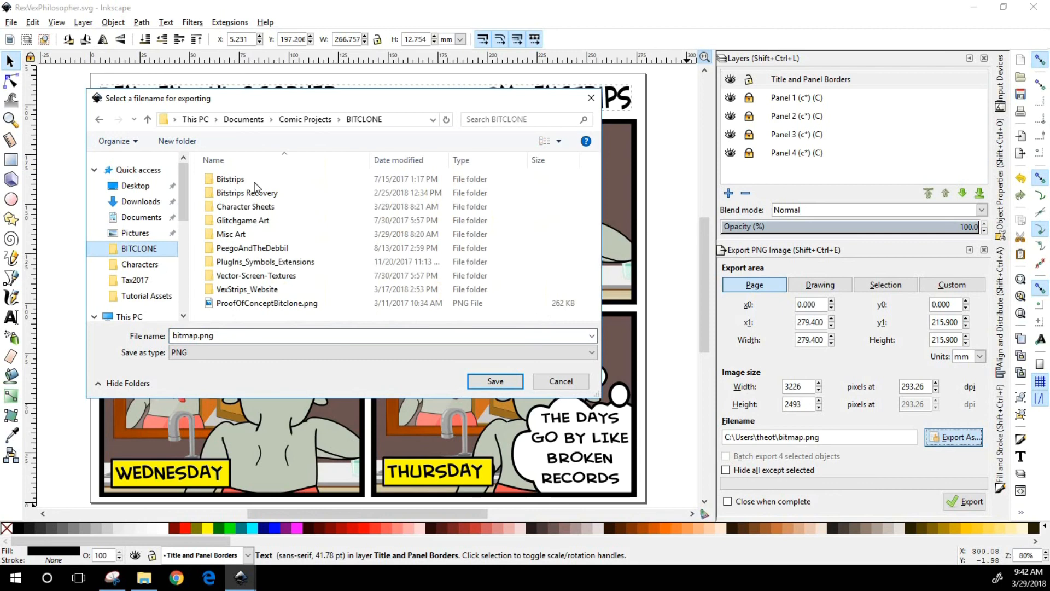
double_click(246, 288)
double_click(227, 183)
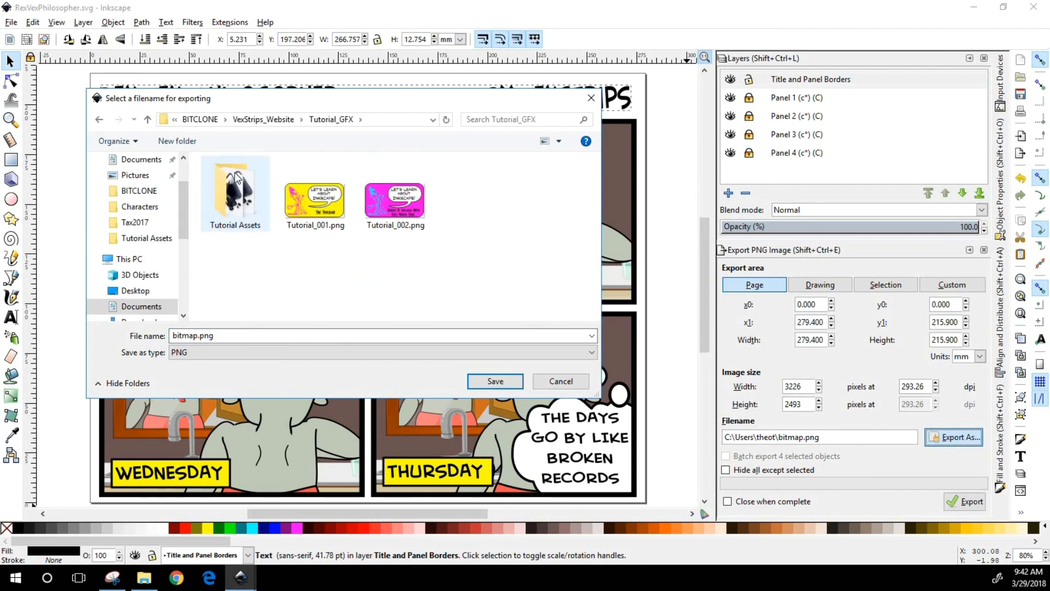
double_click(217, 209)
left_click(218, 335)
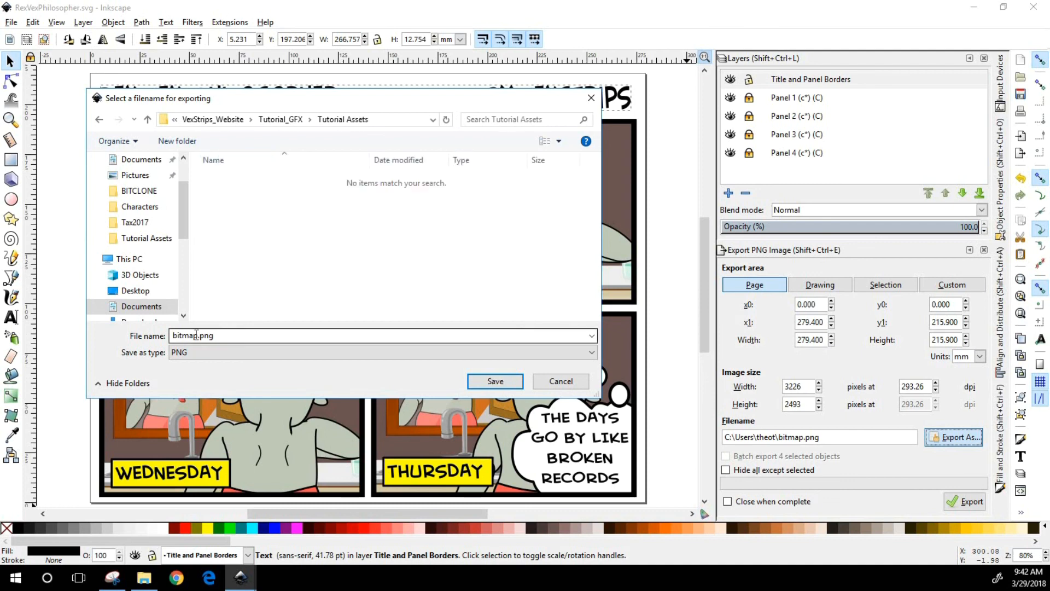
left_click_drag(199, 335, 136, 342)
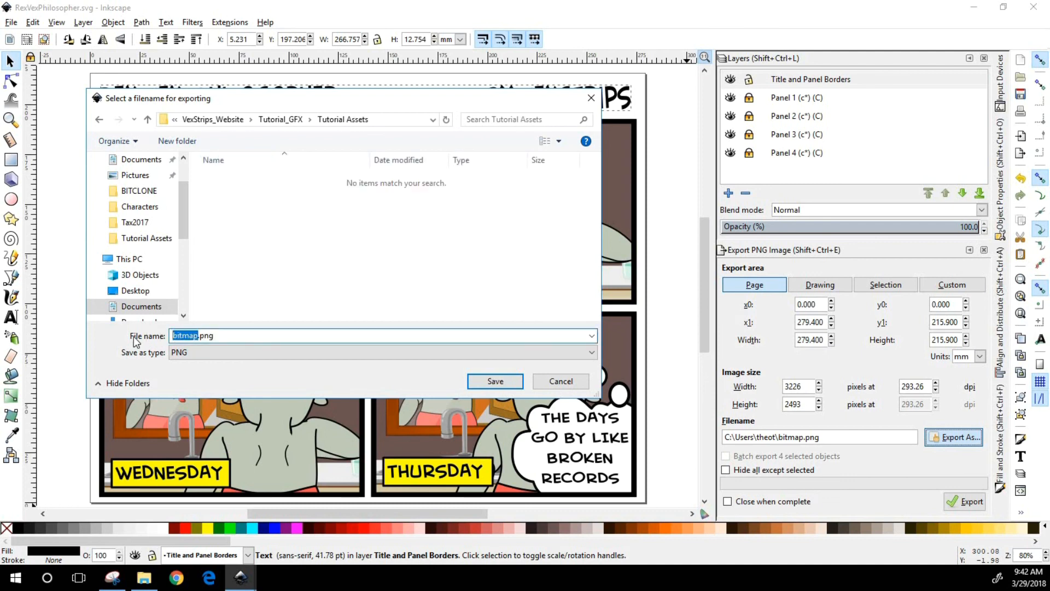
type("RexVe")
type("xPhilos")
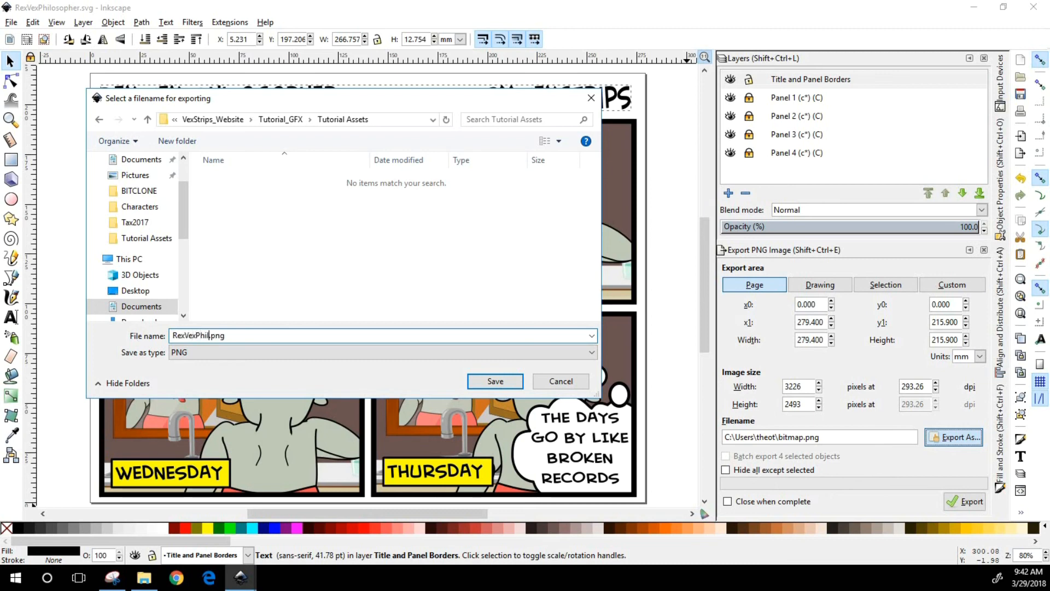
type("opher")
left_click(495, 381)
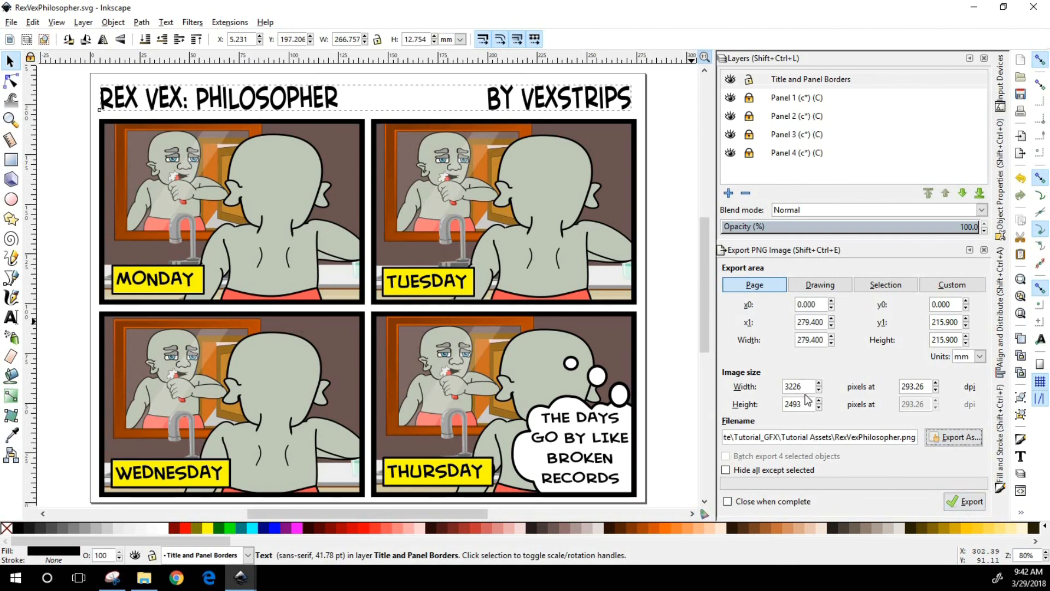
Set the export image width to 800 pixels and export the page as PNG.
left_click_drag(803, 386, 743, 387)
type("800")
left_click(793, 404)
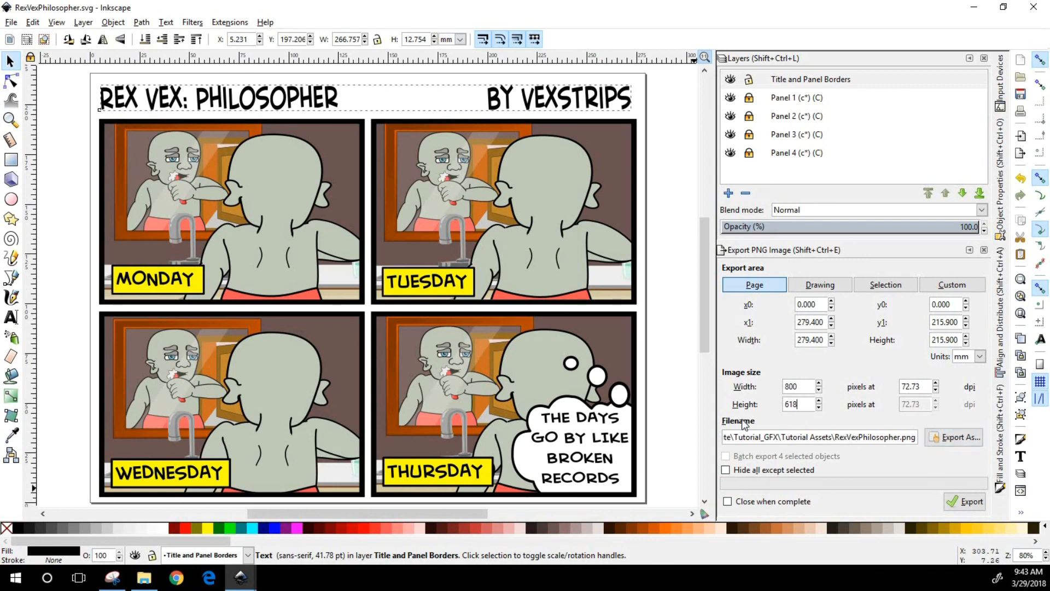
left_click(972, 501)
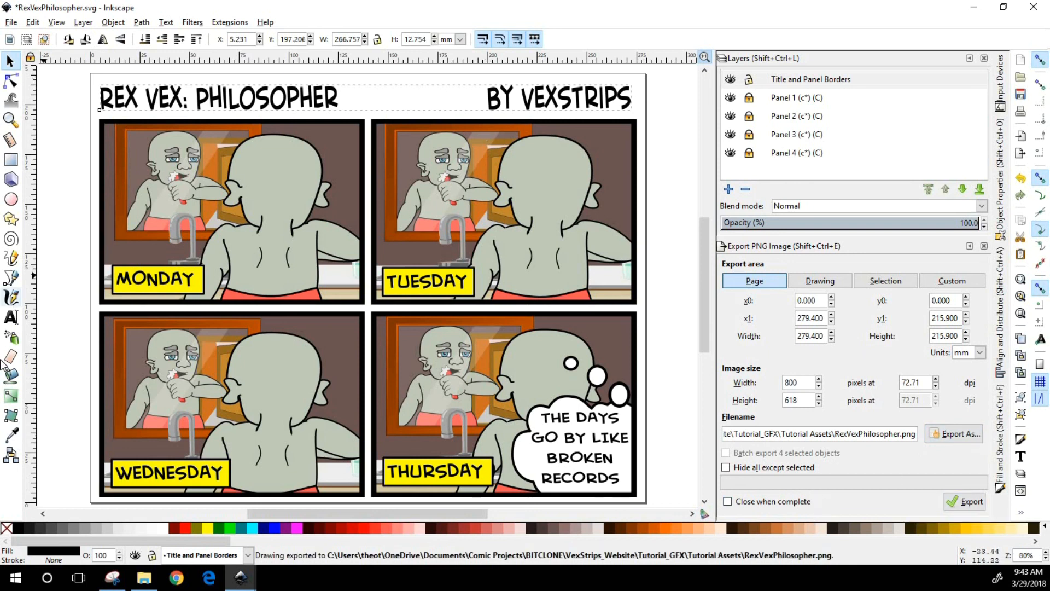
Check the Tutorial Assets folder for the exported PNG without opening any file.
left_click(13, 23)
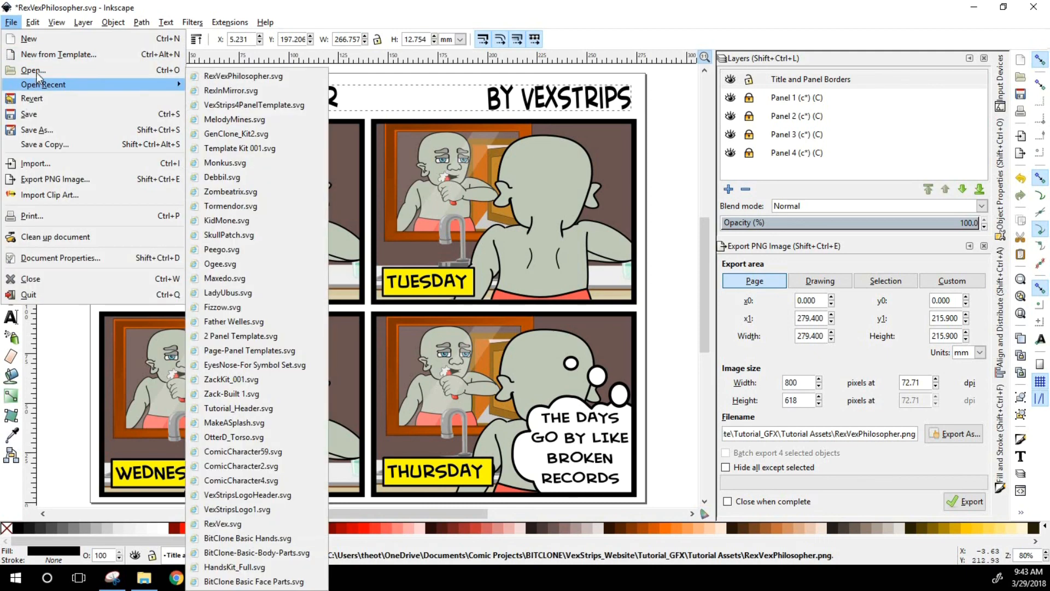
left_click(38, 70)
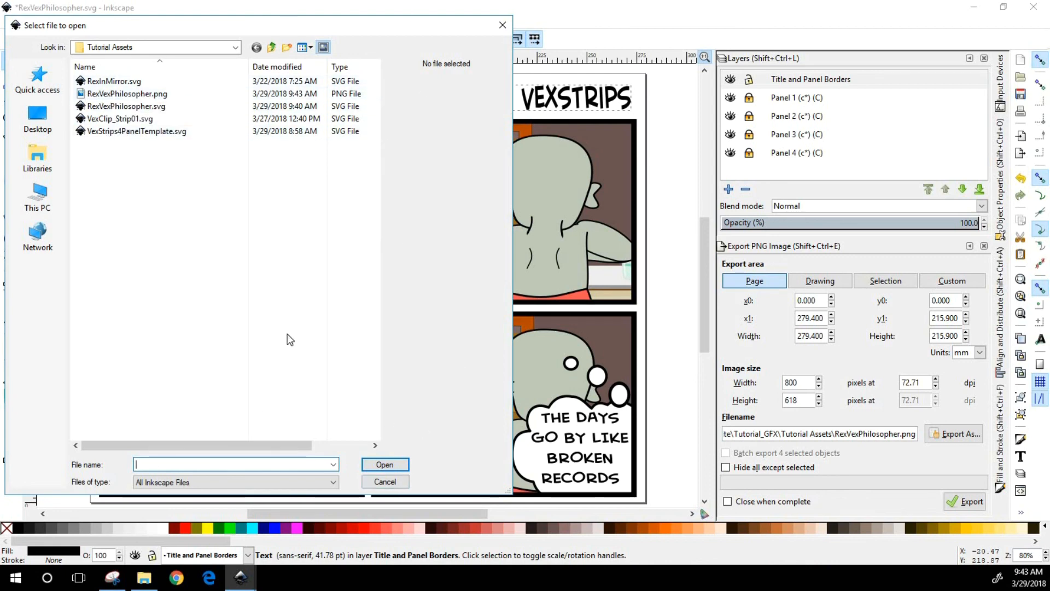
left_click(388, 483)
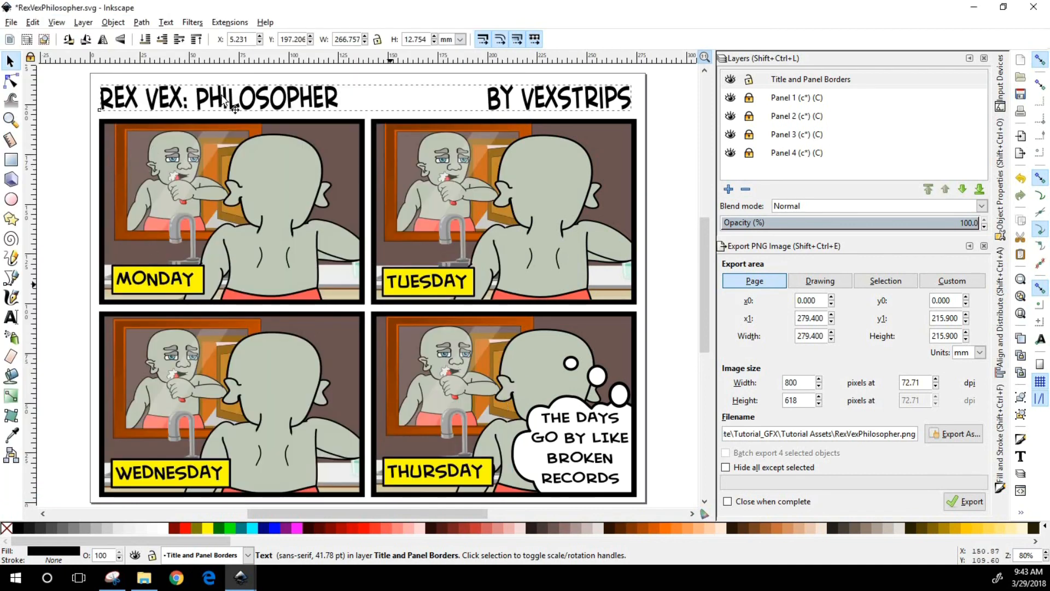
Review the commands offered by the Layer Clip extension without running any of them.
left_click(223, 24)
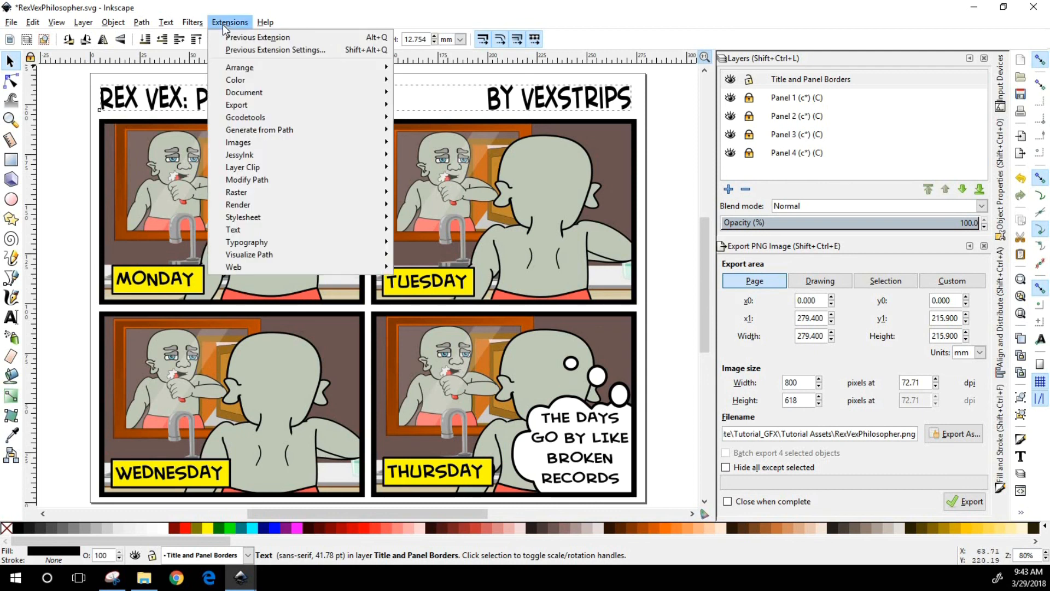
mouse_move(236, 170)
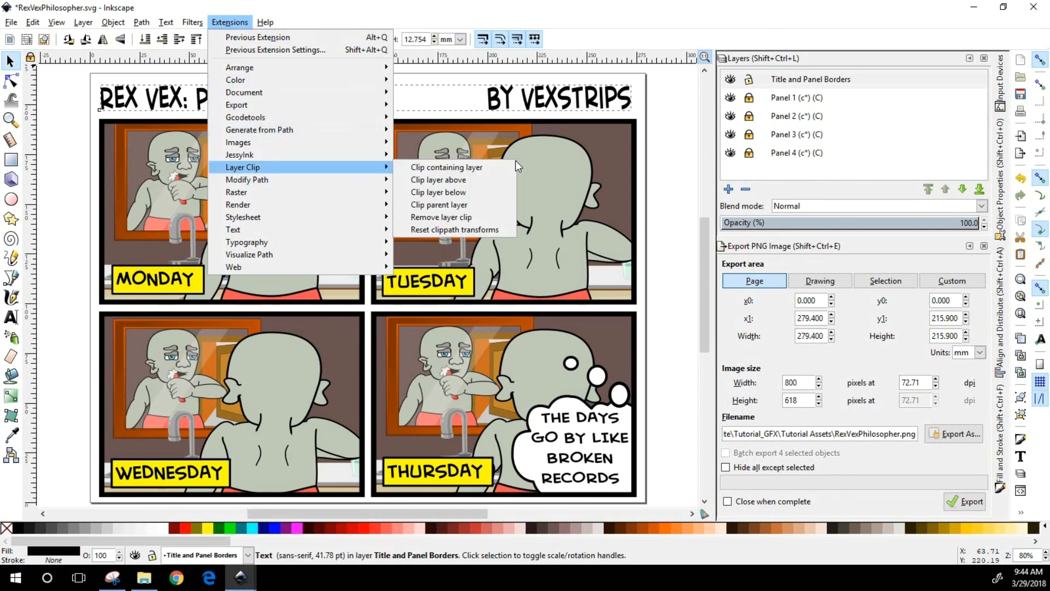
left_click(405, 276)
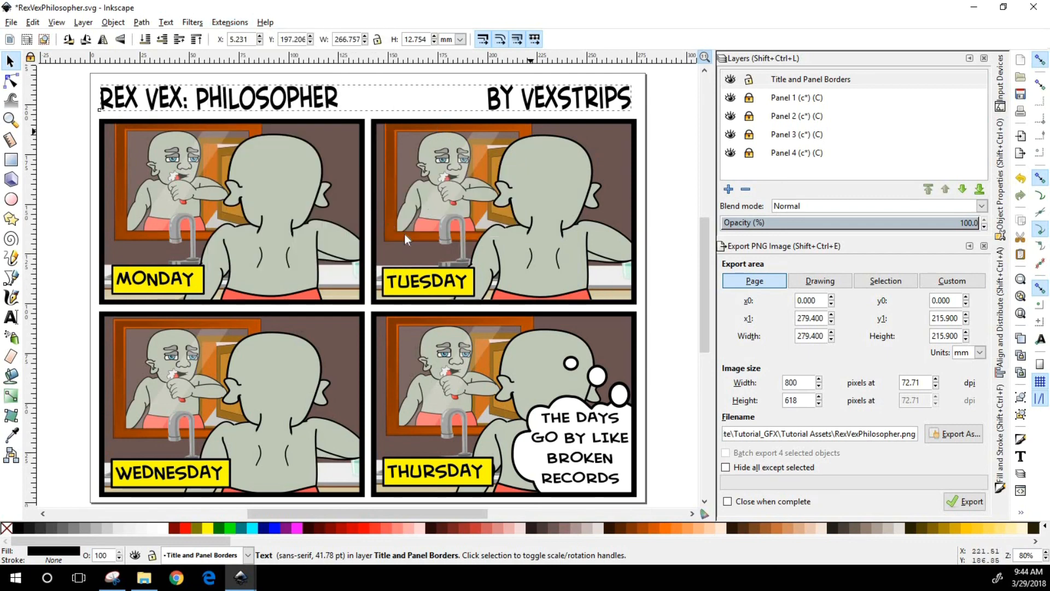
left_click(230, 22)
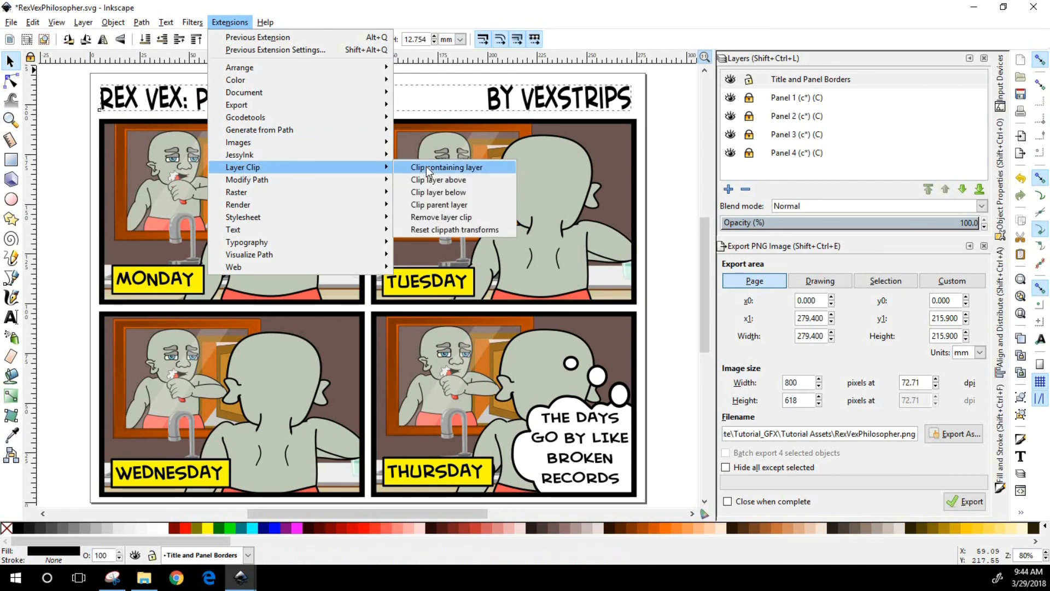
left_click(662, 185)
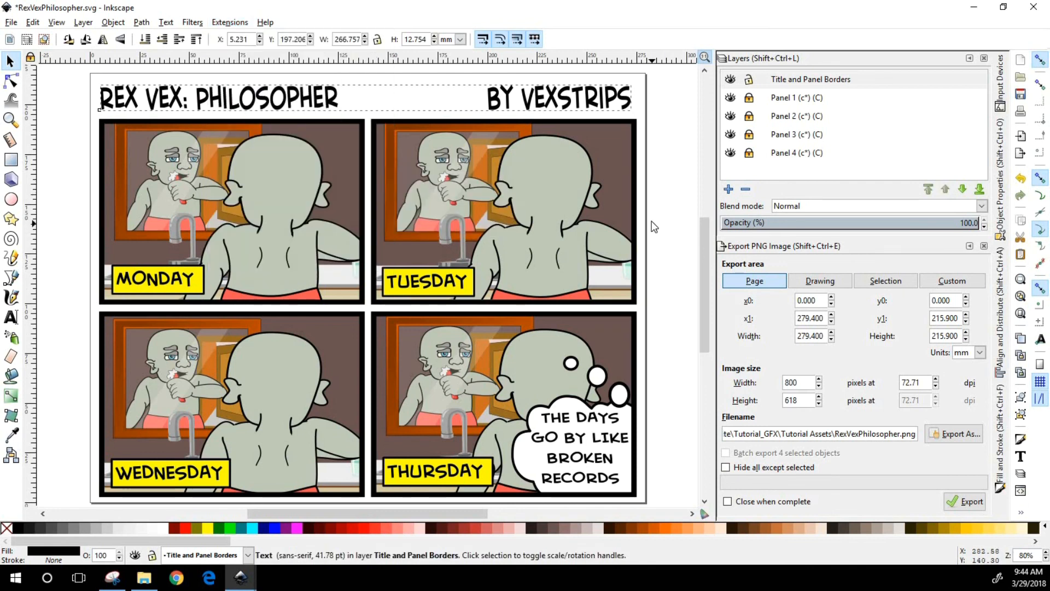